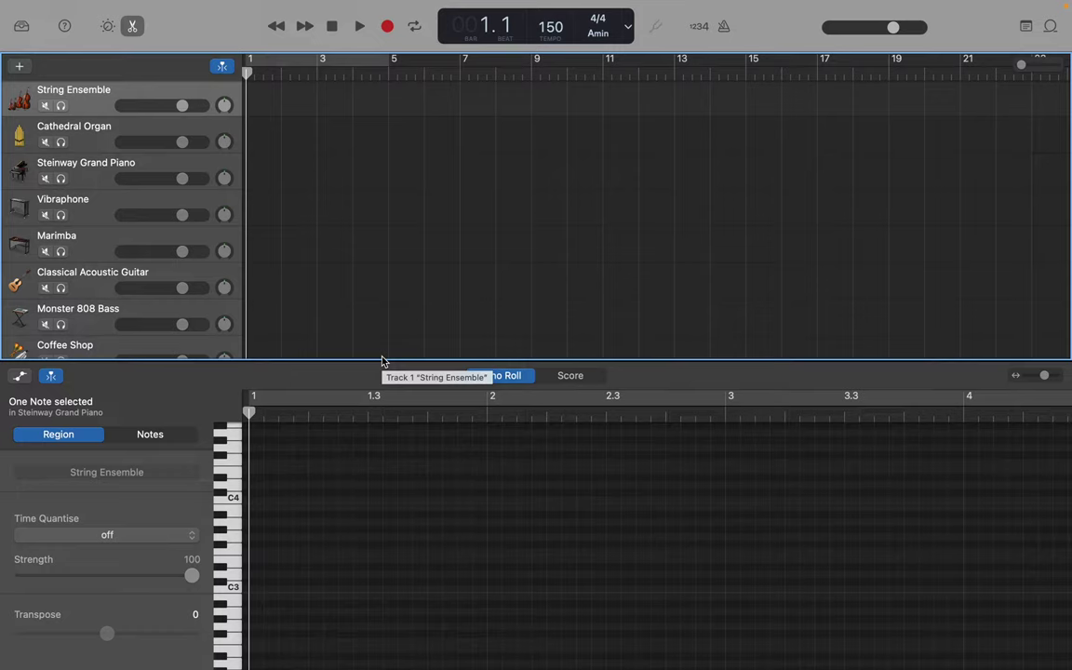
# Step: Select the Steinway Grand Piano track and audition notes around A3 on its piano roll keyboard
pyautogui.click(234, 528)
pyautogui.click(233, 528)
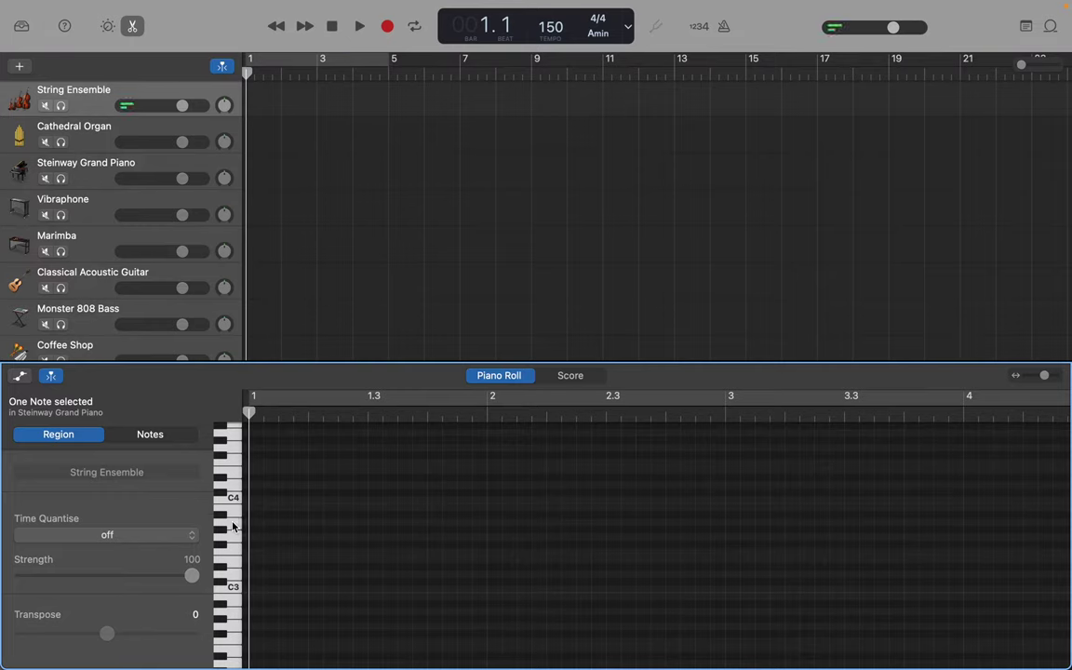
pyautogui.click(94, 184)
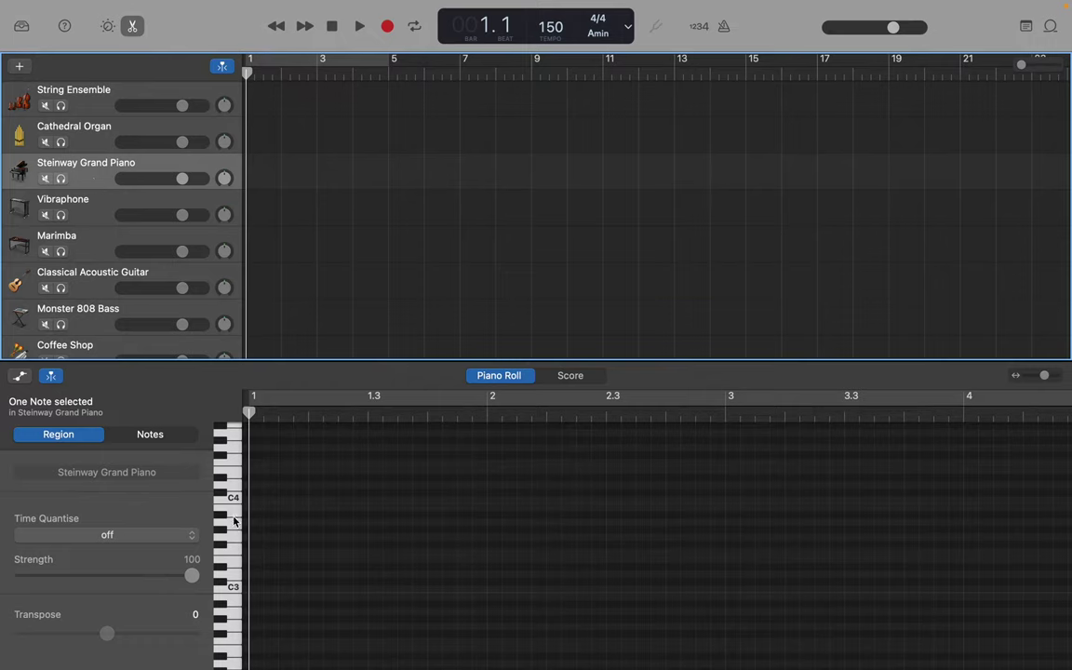
pyautogui.click(216, 457)
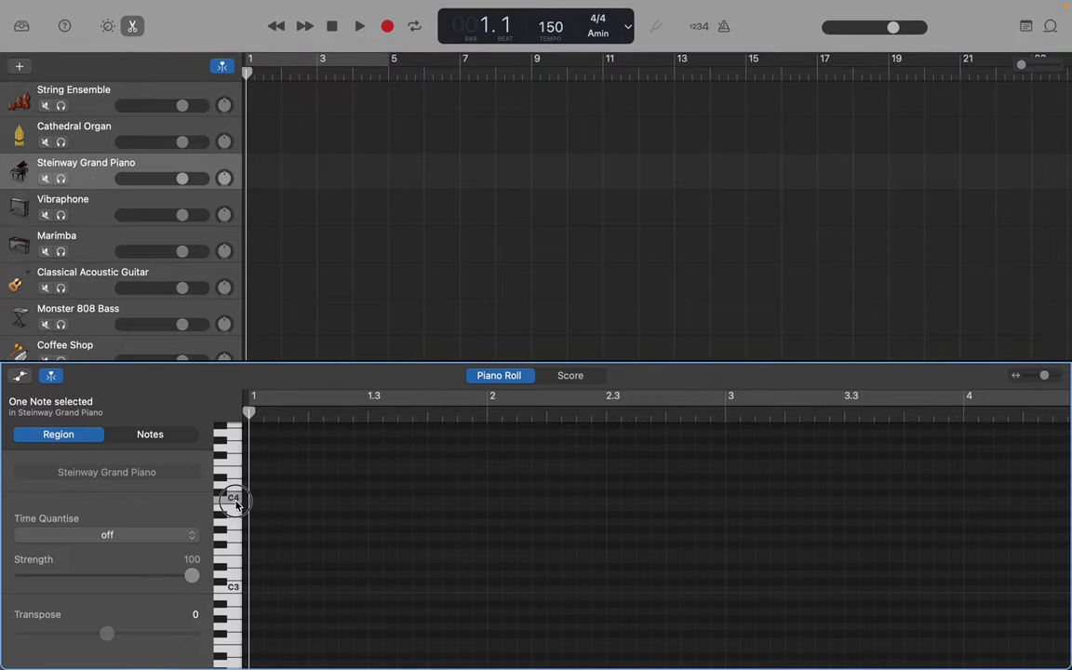
pyautogui.click(234, 570)
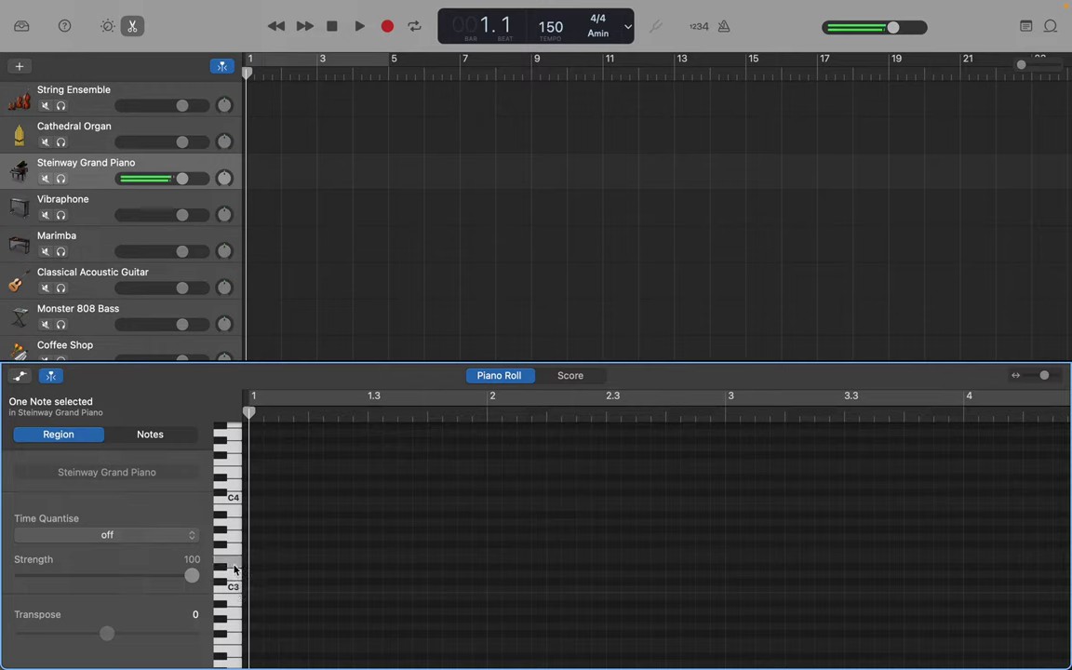
pyautogui.click(234, 528)
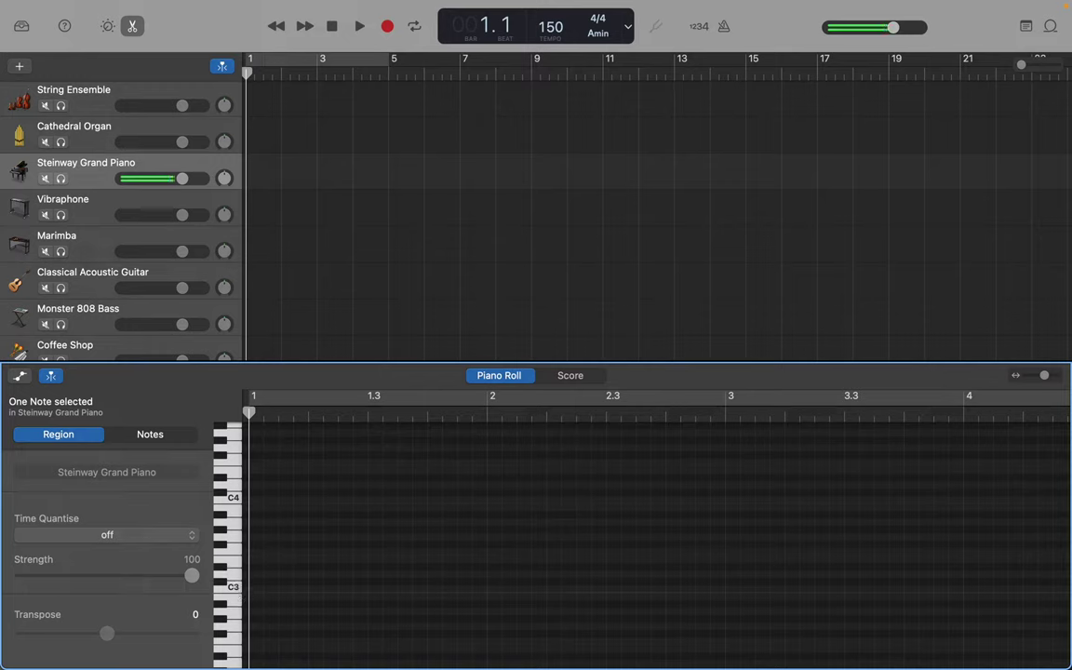
pyautogui.rightClick(257, 529)
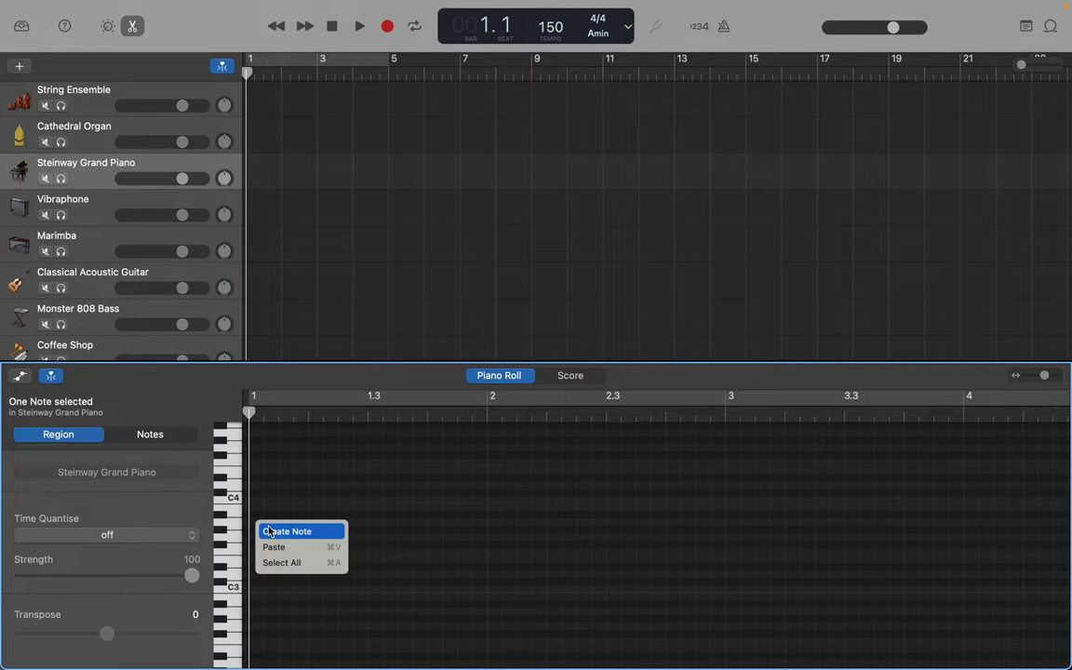
pyautogui.click(203, 476)
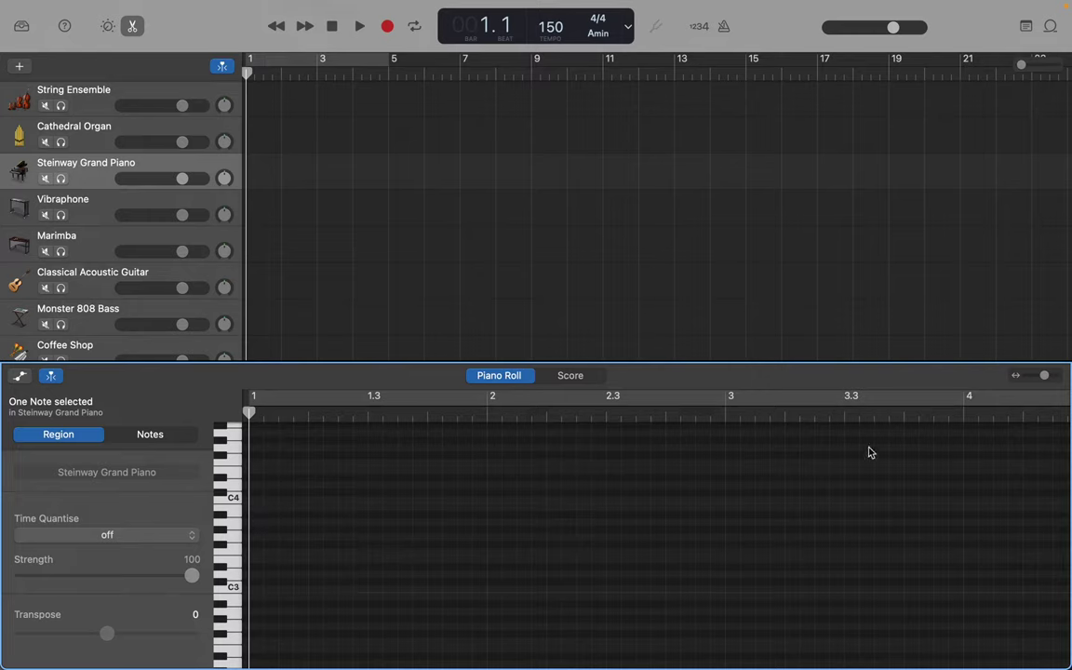
# Step: Create an A3 note at the very start of bar 1 on the Steinway Grand Piano track
pyautogui.click(1044, 375)
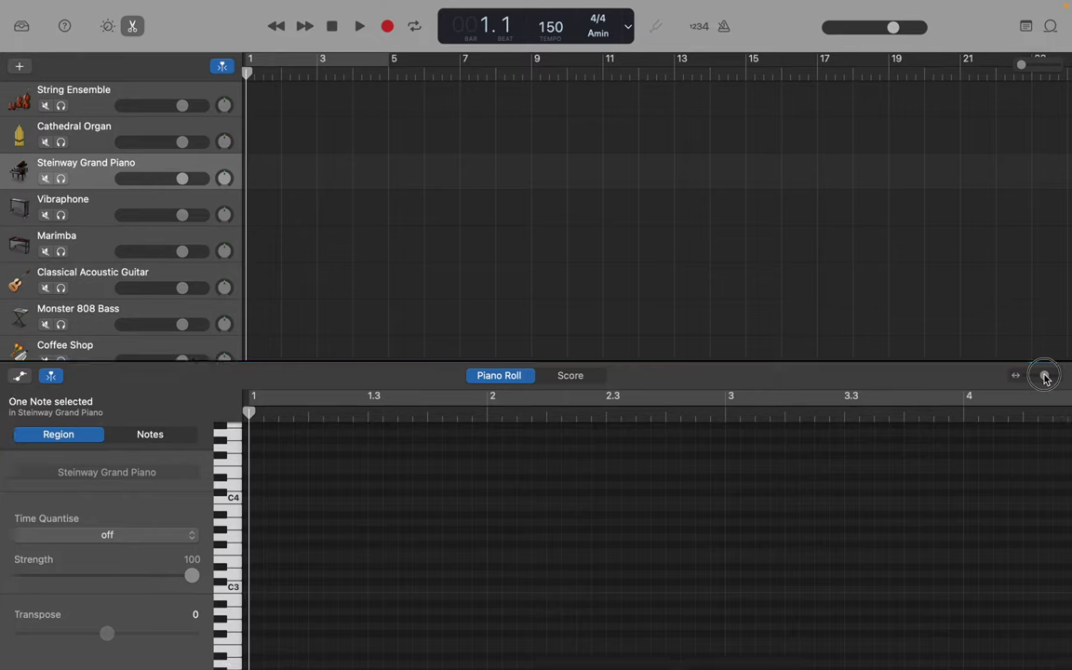
pyautogui.moveTo(1044, 375); pyautogui.dragTo(1043, 376)
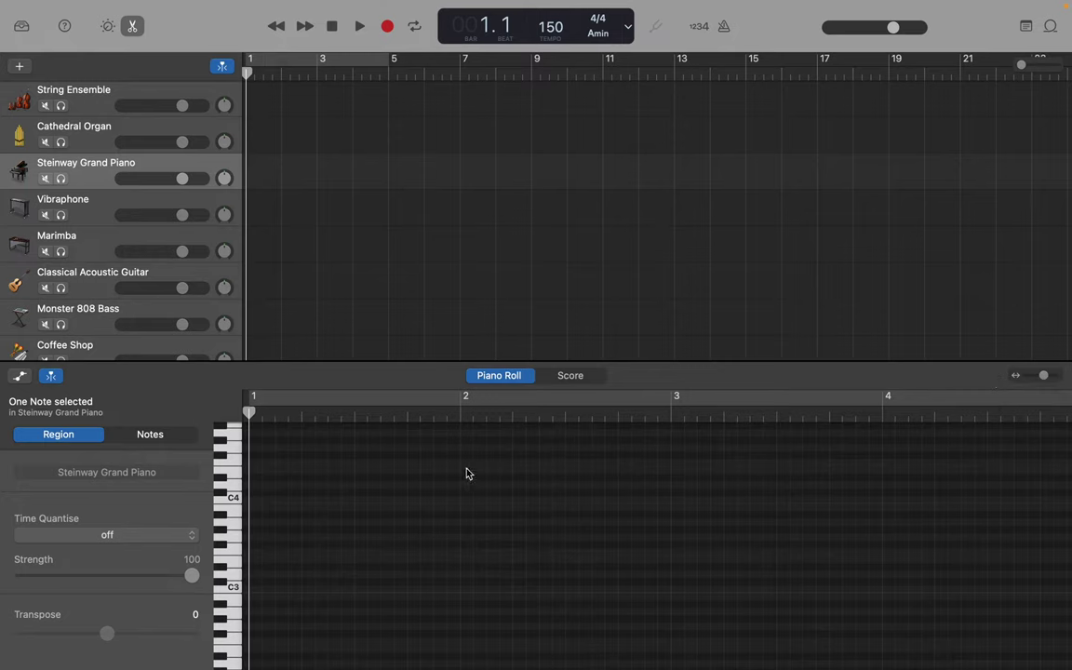
pyautogui.click(1043, 376)
pyautogui.moveTo(1043, 377); pyautogui.dragTo(1041, 378)
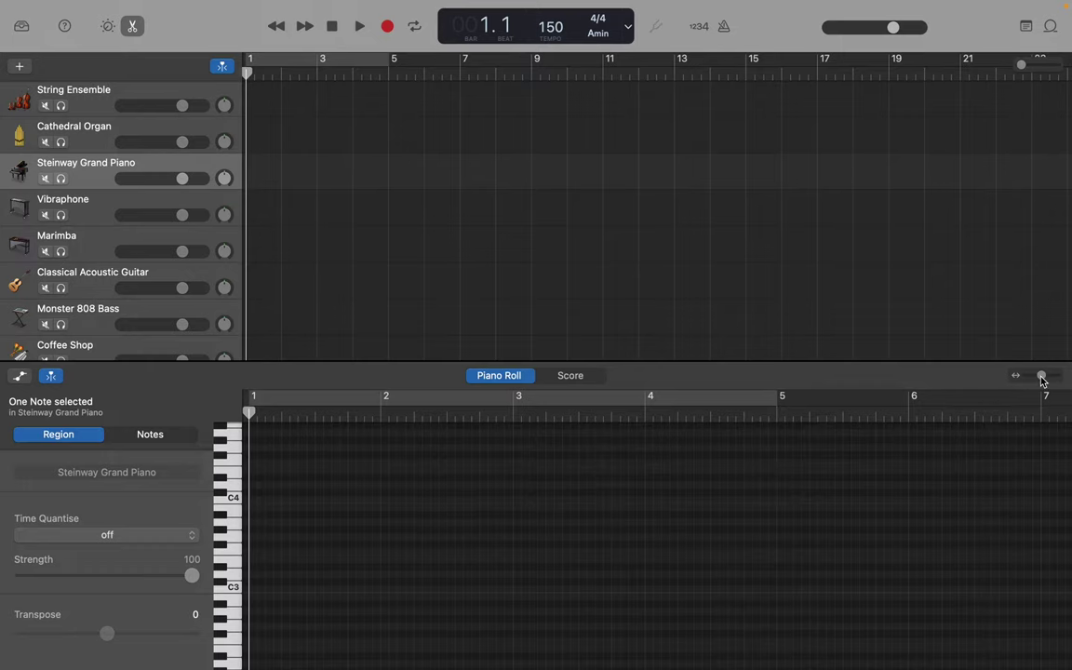
pyautogui.moveTo(1041, 376); pyautogui.dragTo(1041, 379)
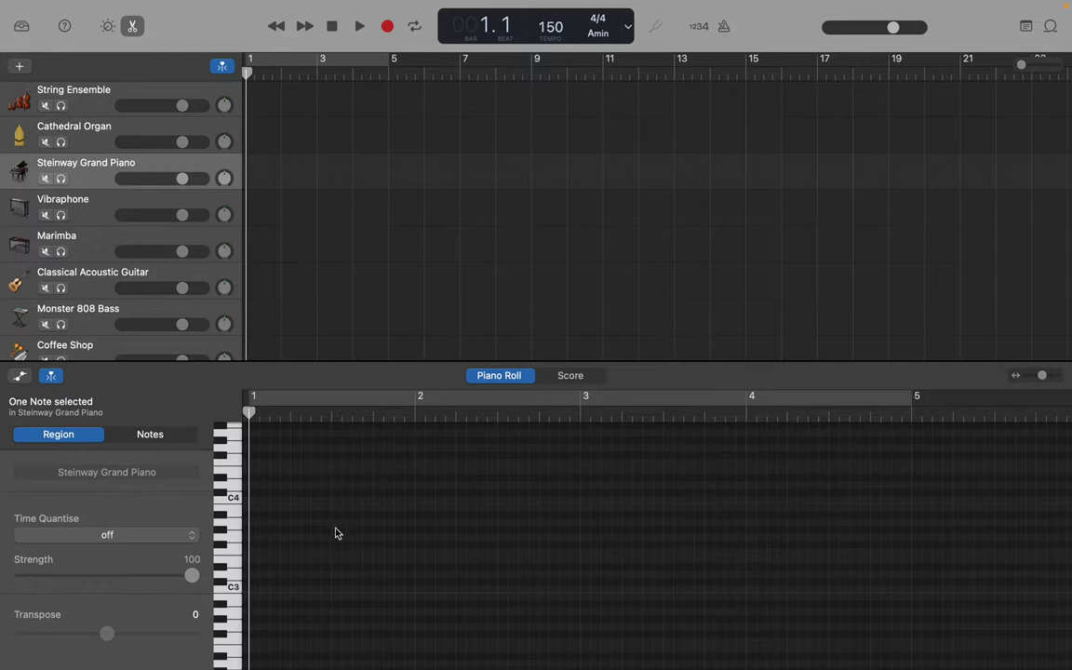
pyautogui.click(250, 527)
pyautogui.rightClick(251, 527)
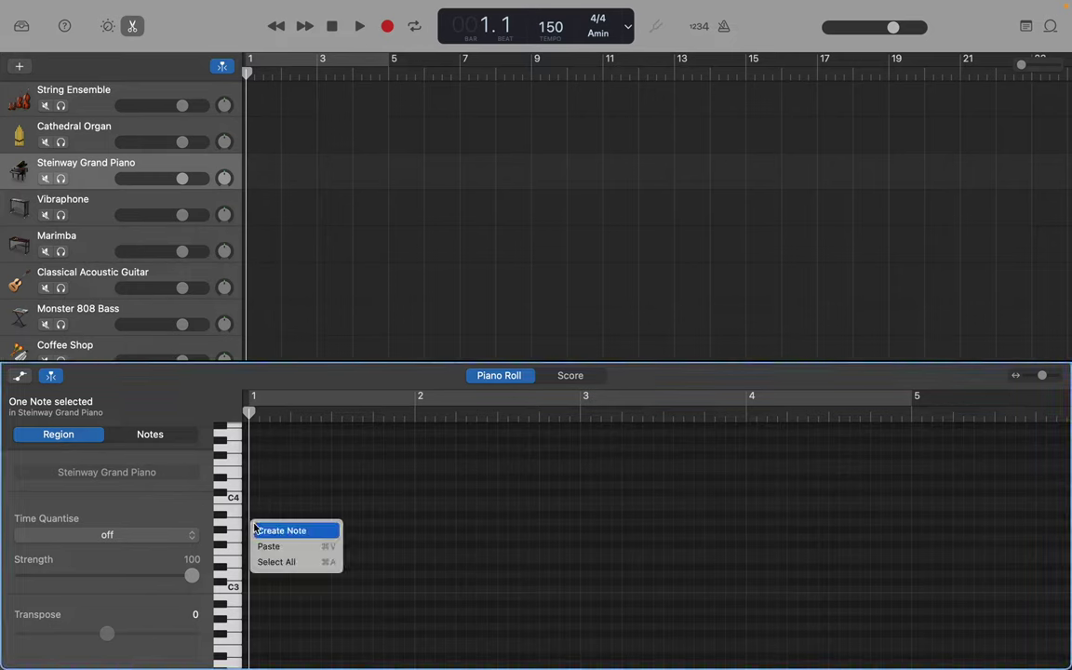
pyautogui.click(256, 529)
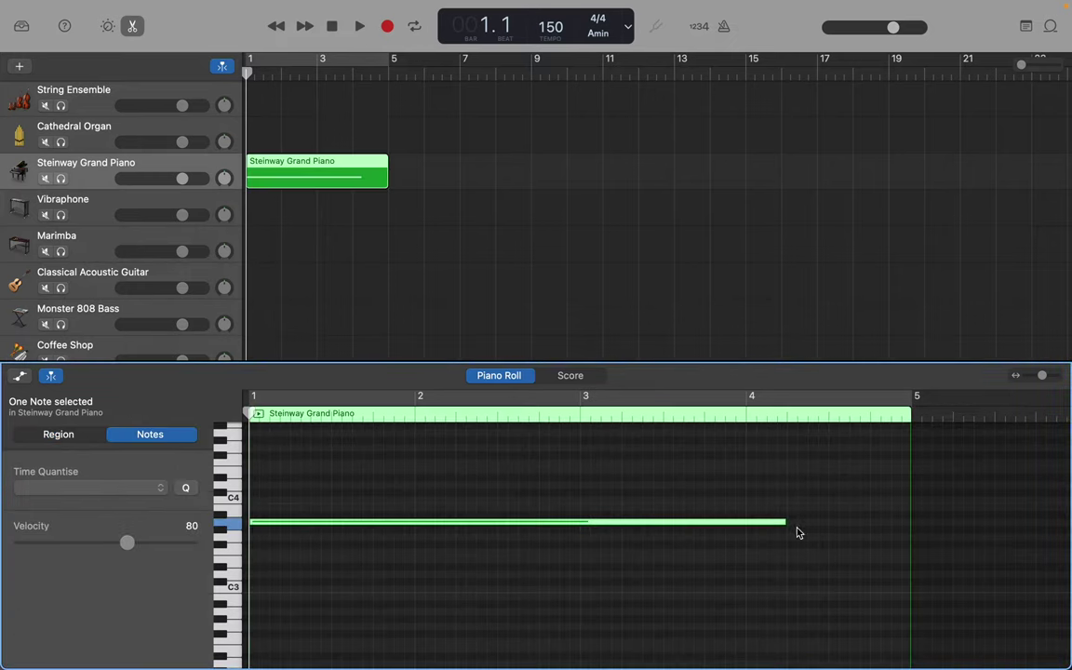
# Step: Shorten the A3 note at the start of bar 1 to a length of 0.0.1.0
pyautogui.moveTo(783, 522); pyautogui.dragTo(260, 526)
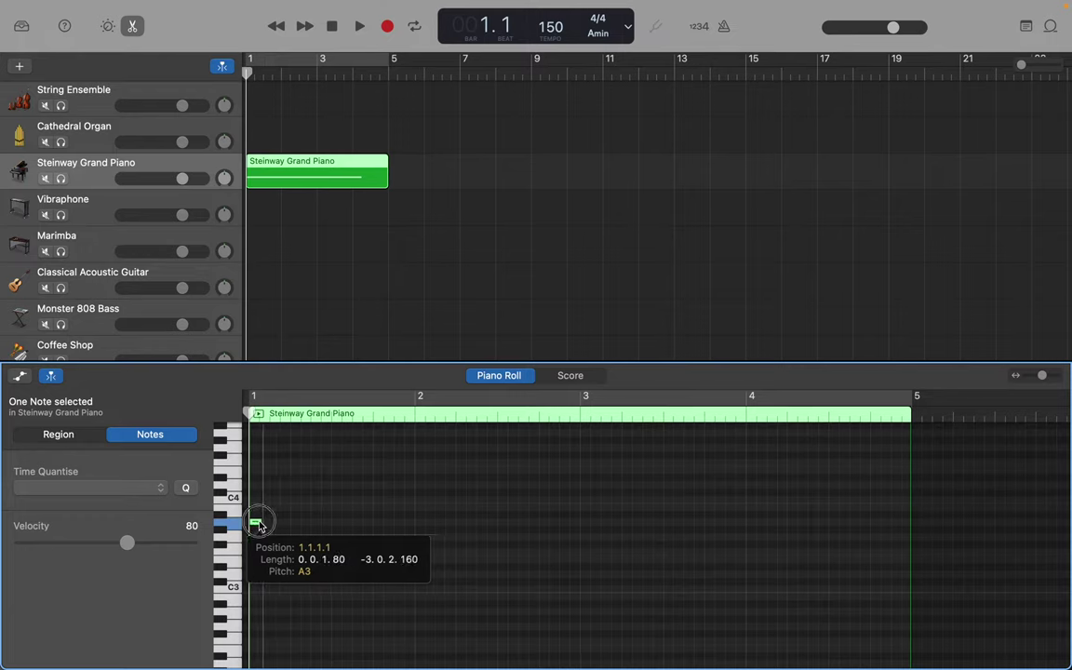
pyautogui.moveTo(260, 526); pyautogui.dragTo(257, 526)
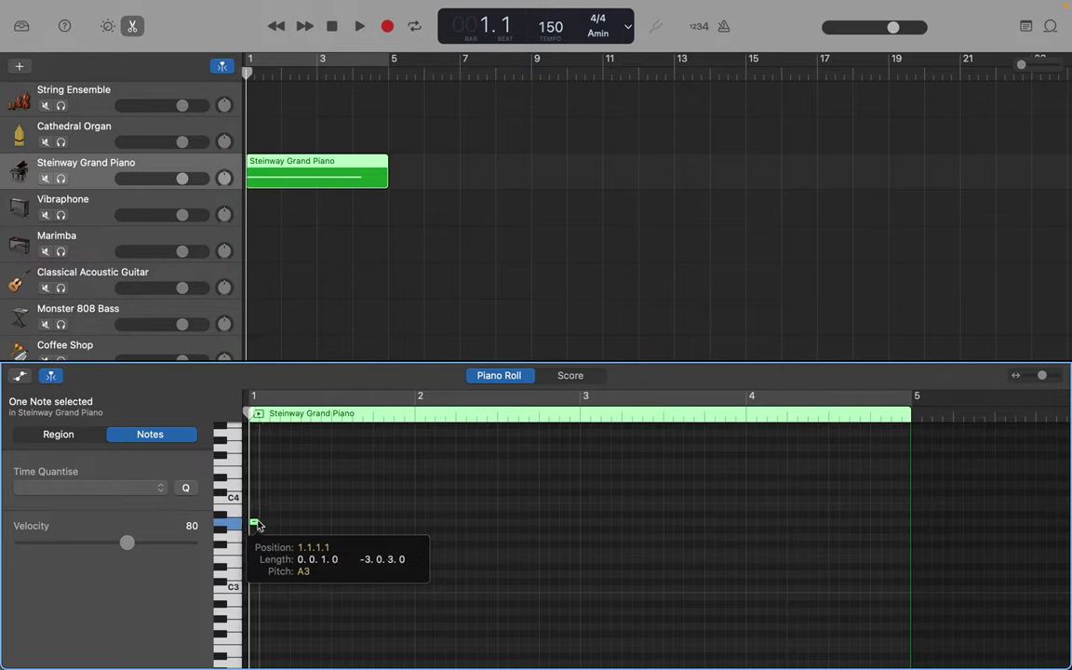
pyautogui.moveTo(259, 525); pyautogui.dragTo(255, 523)
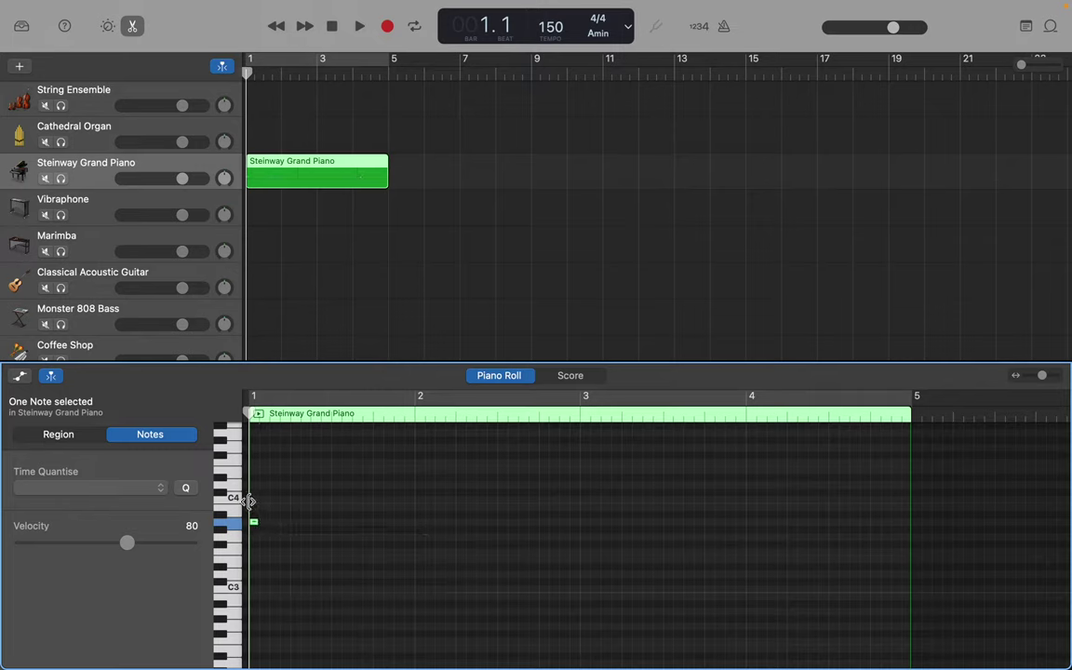
# Step: Audition the next pitch and add a C4 note on the third sixteenth of bar 1
pyautogui.click(238, 503)
pyautogui.click(238, 504)
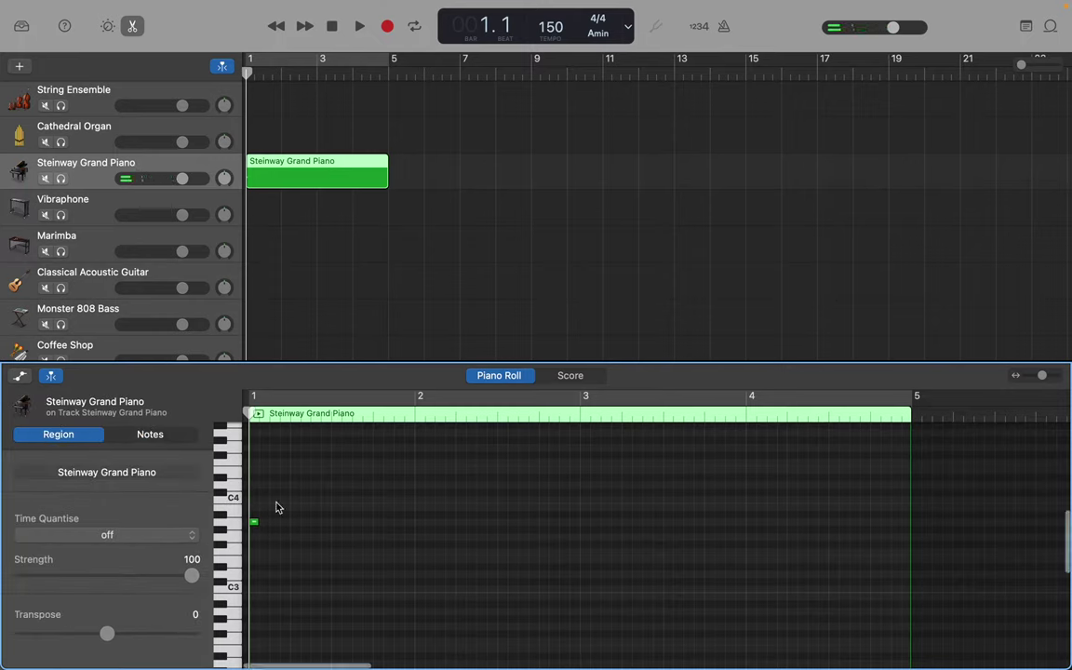
pyautogui.rightClick(275, 506)
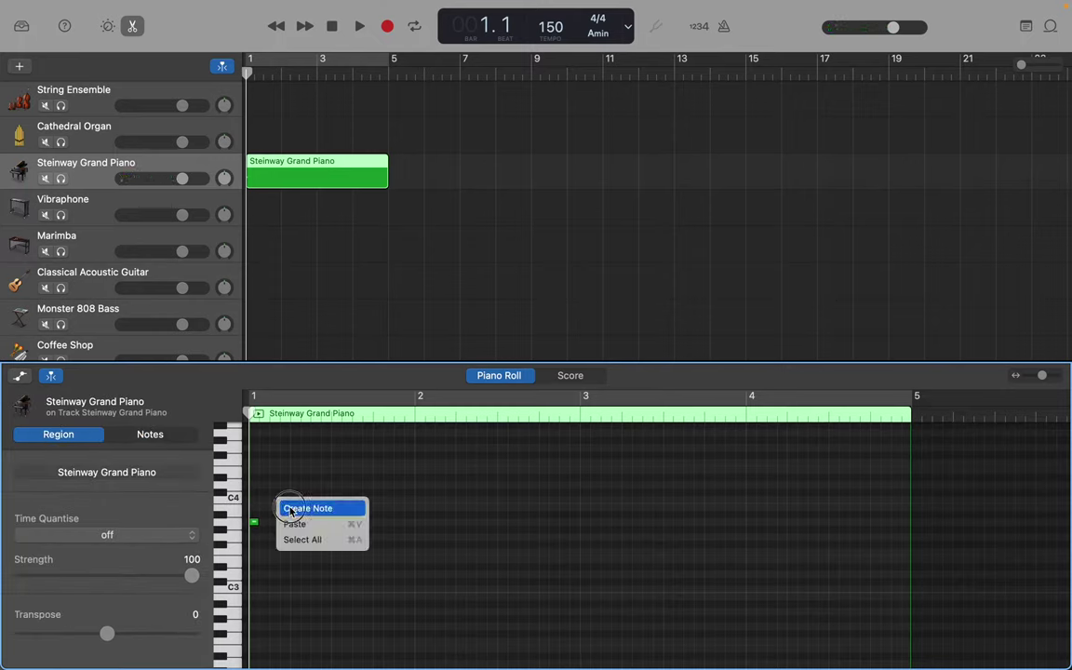
pyautogui.click(289, 508)
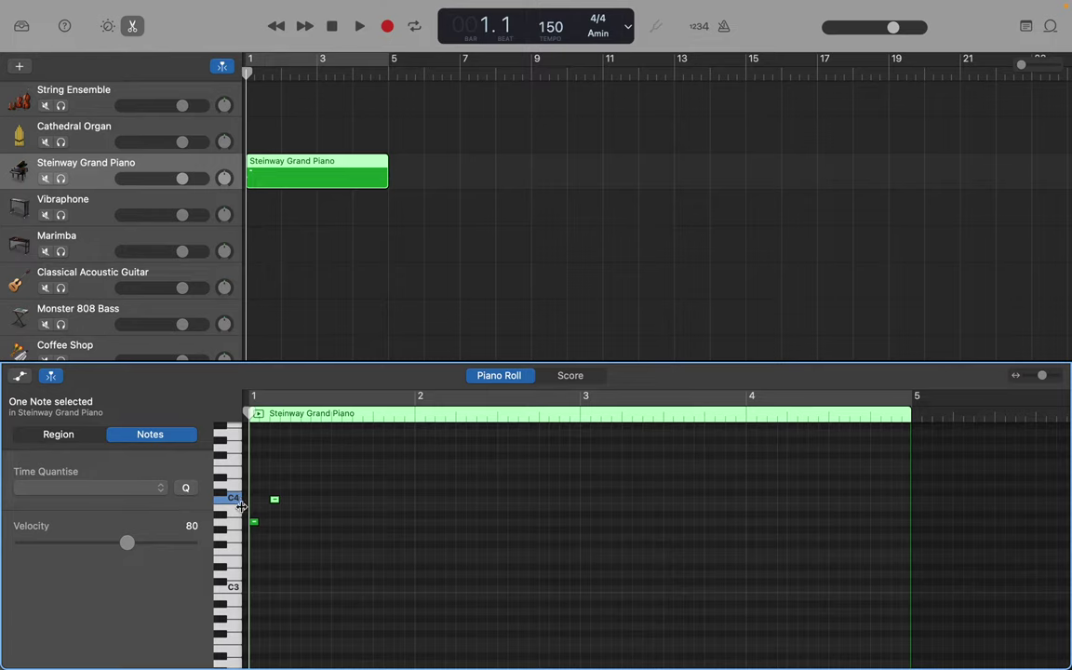
# Step: Add an E3 note on the fourth sixteenth of bar 1 and a G3 note on the sixth
pyautogui.rightClick(285, 565)
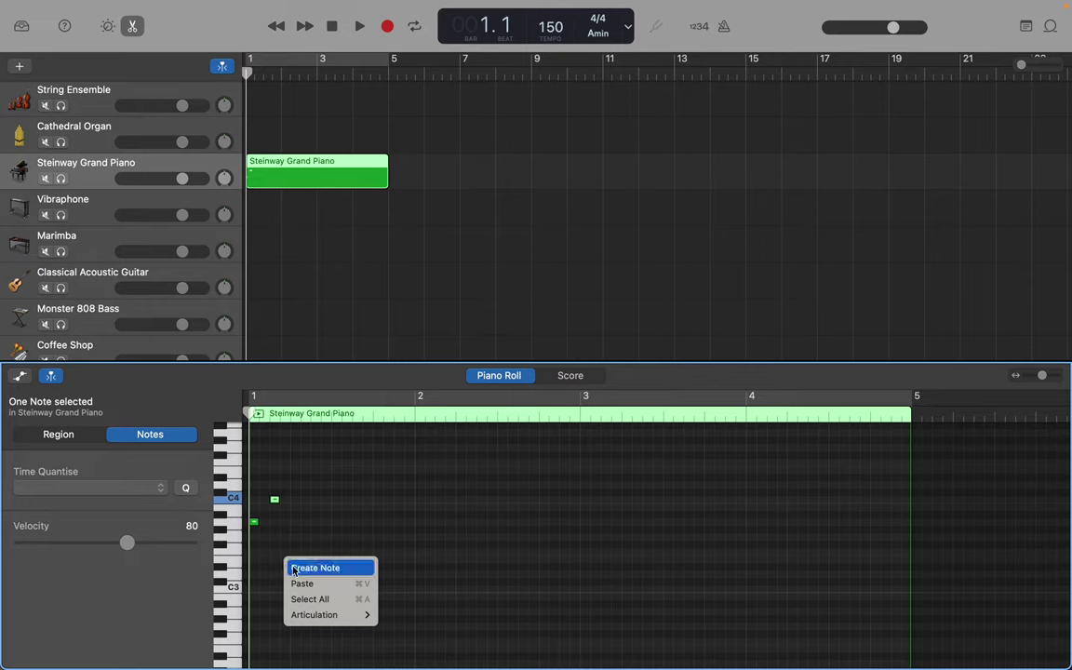
pyautogui.click(294, 571)
pyautogui.click(232, 553)
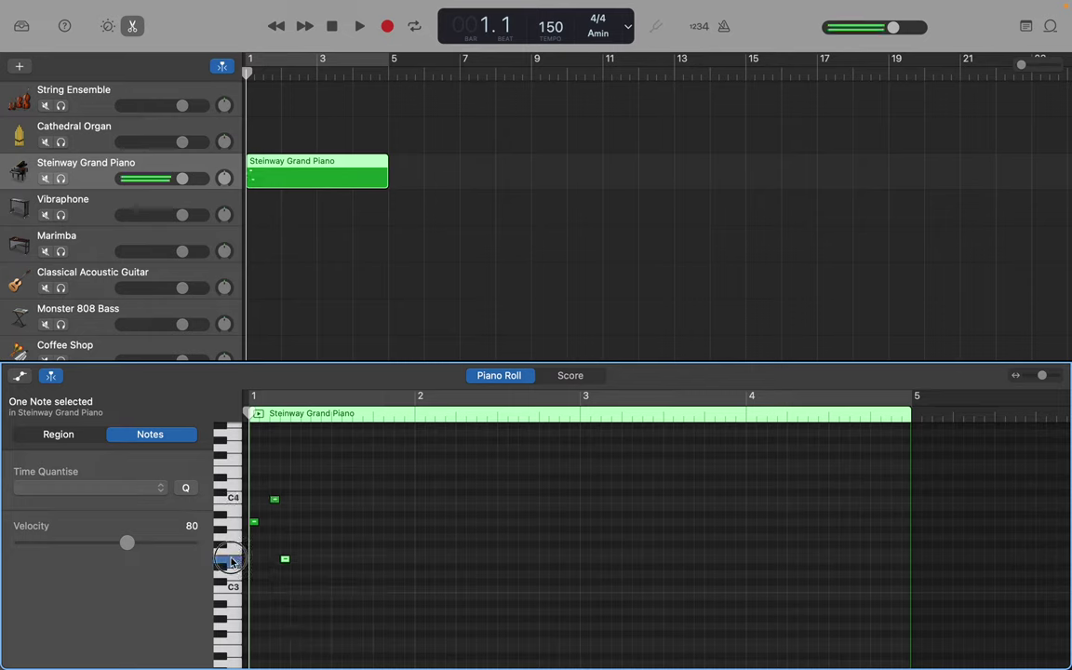
pyautogui.rightClick(304, 543)
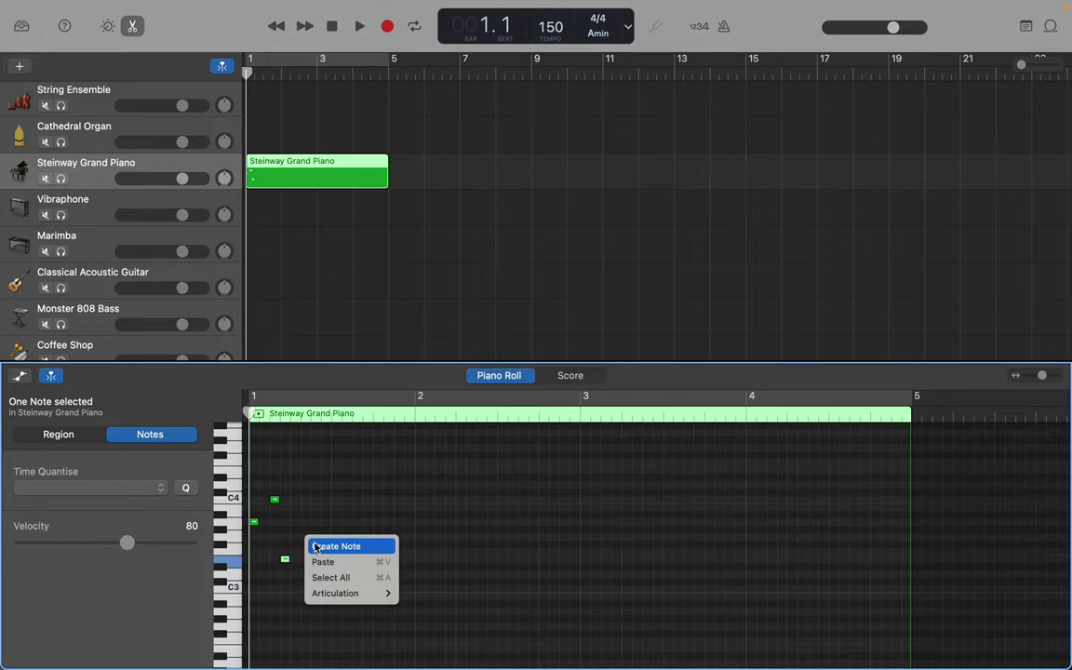
pyautogui.click(314, 546)
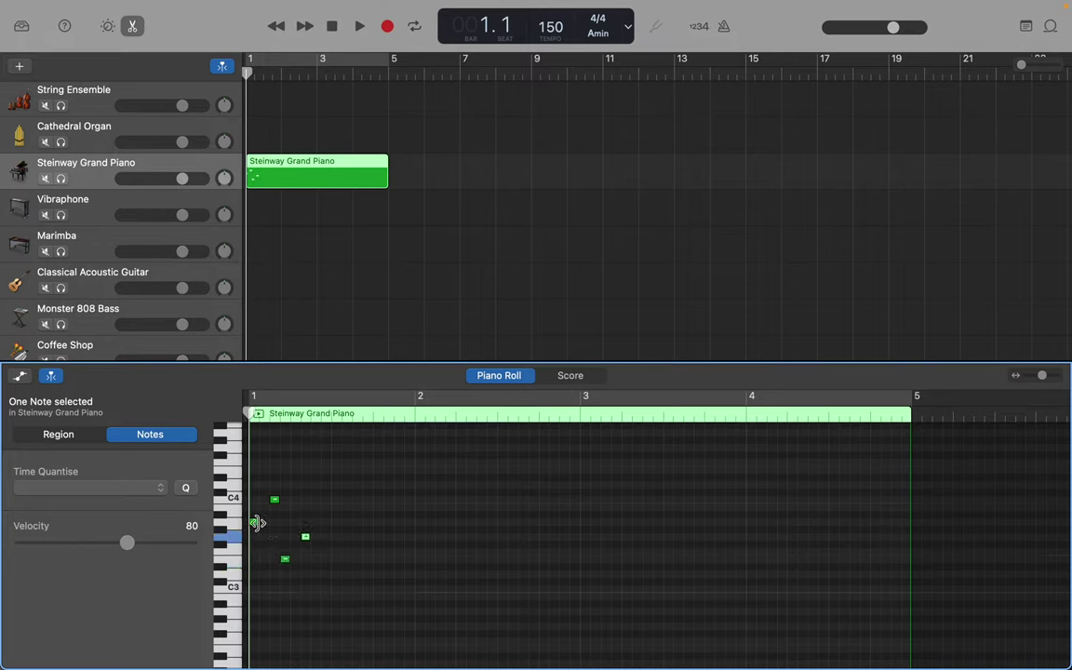
# Step: Replay the opening A3 pitch and add another A3 note on the eighth sixteenth of bar 1
pyautogui.click(255, 523)
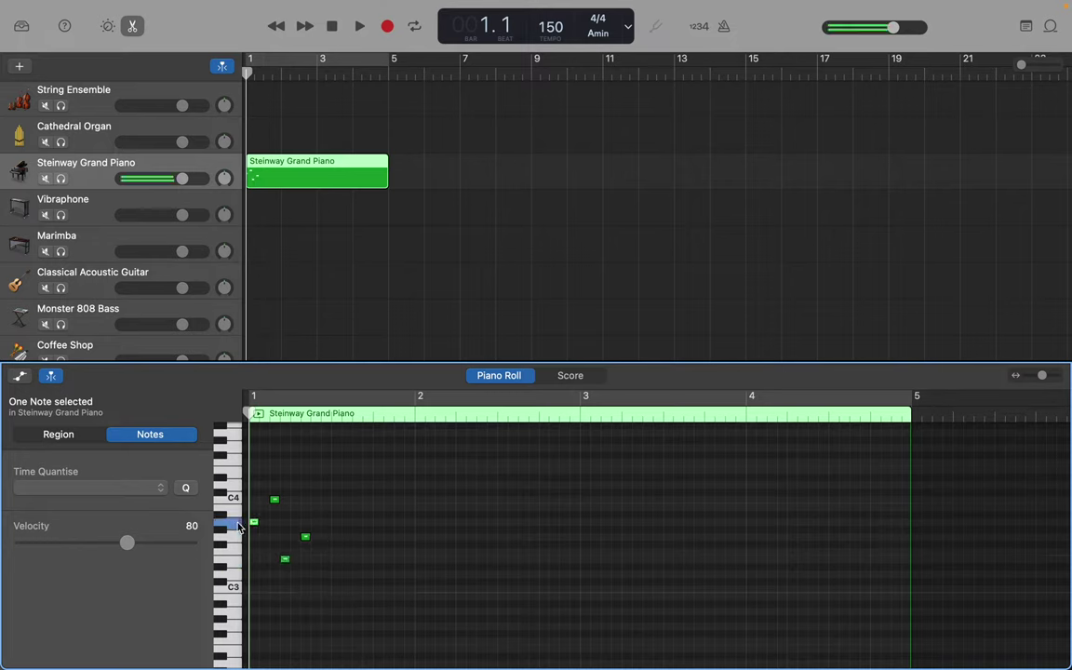
pyautogui.rightClick(326, 529)
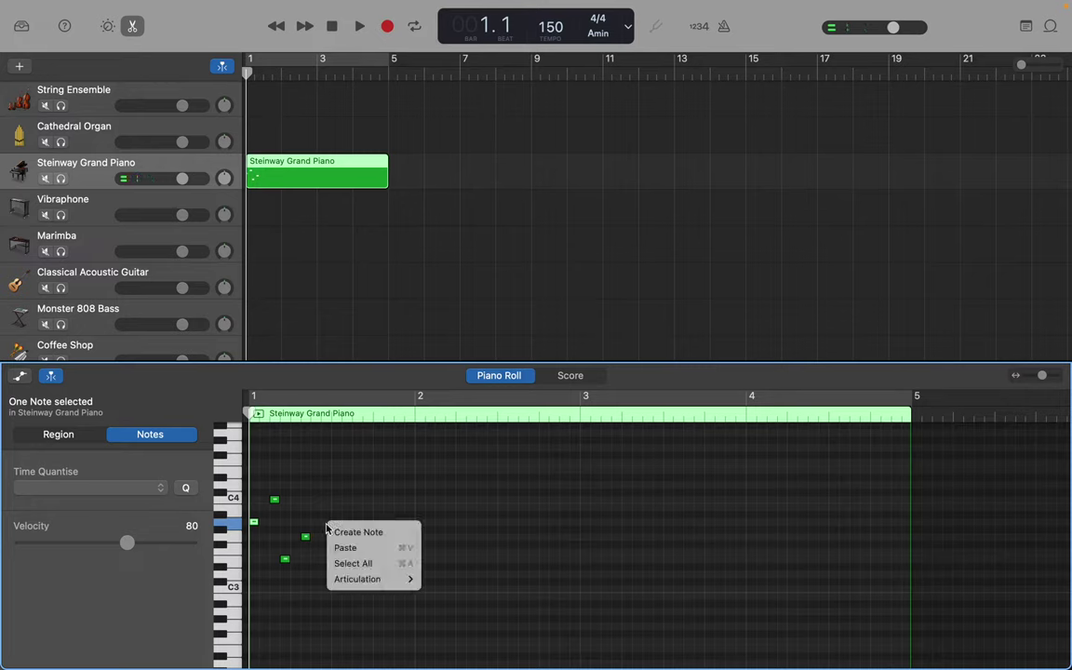
pyautogui.press('Escape')
pyautogui.rightClick(325, 528)
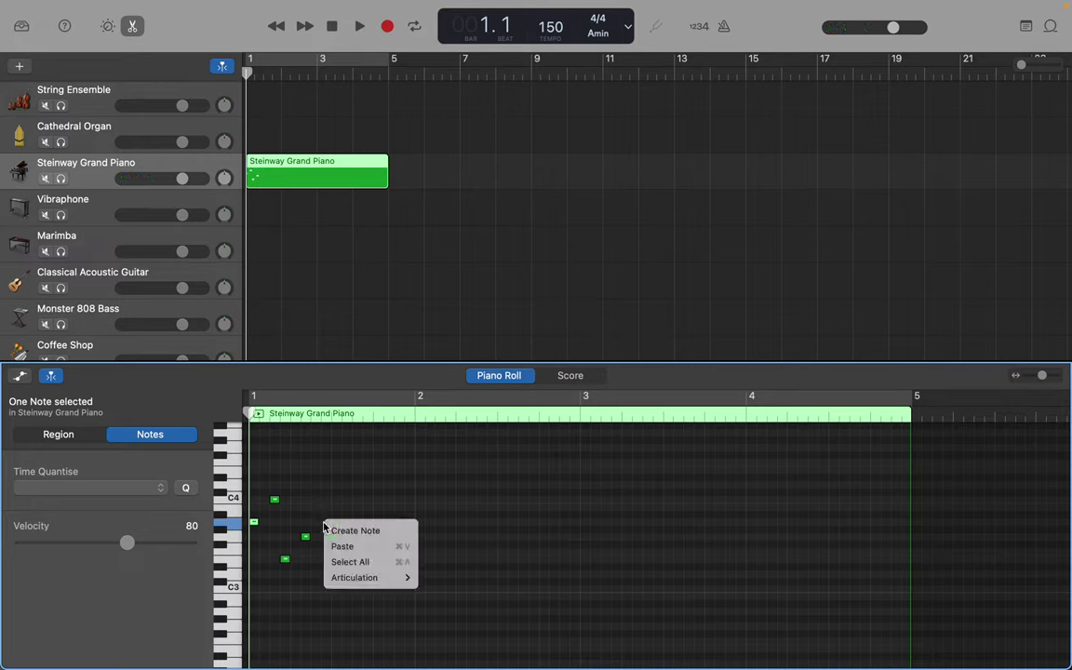
pyautogui.press('Escape')
pyautogui.keyDown('super'); pyautogui.click(327, 522); pyautogui.keyUp('super')
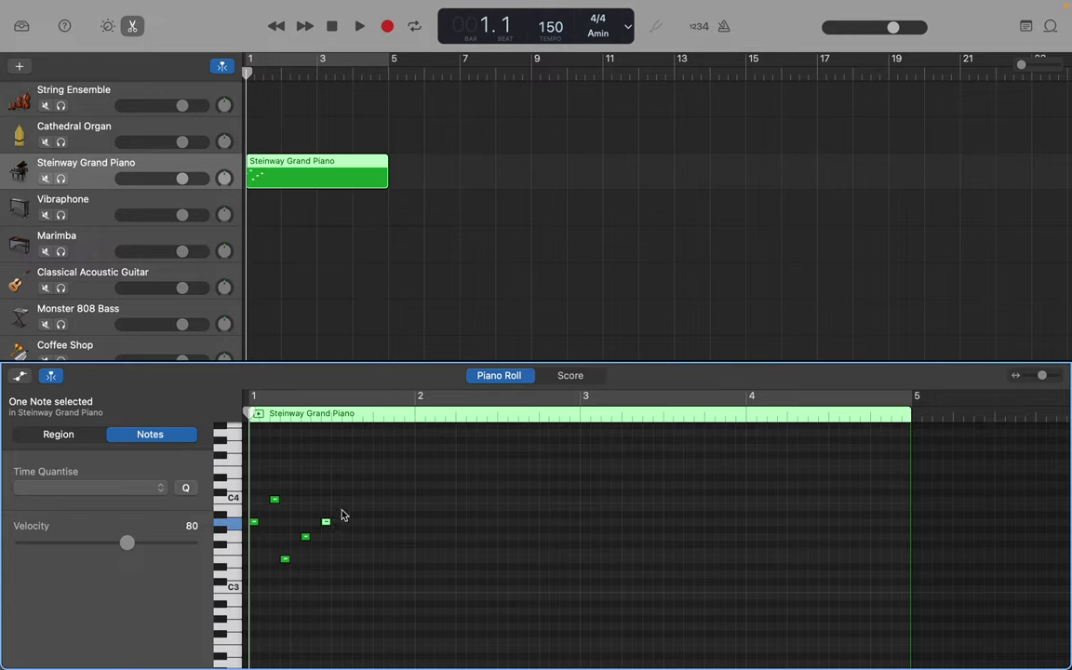
# Step: Add a C4 note on beat 3 of bar 1 and stretch it to about three sixteenths long
pyautogui.rightClick(352, 505)
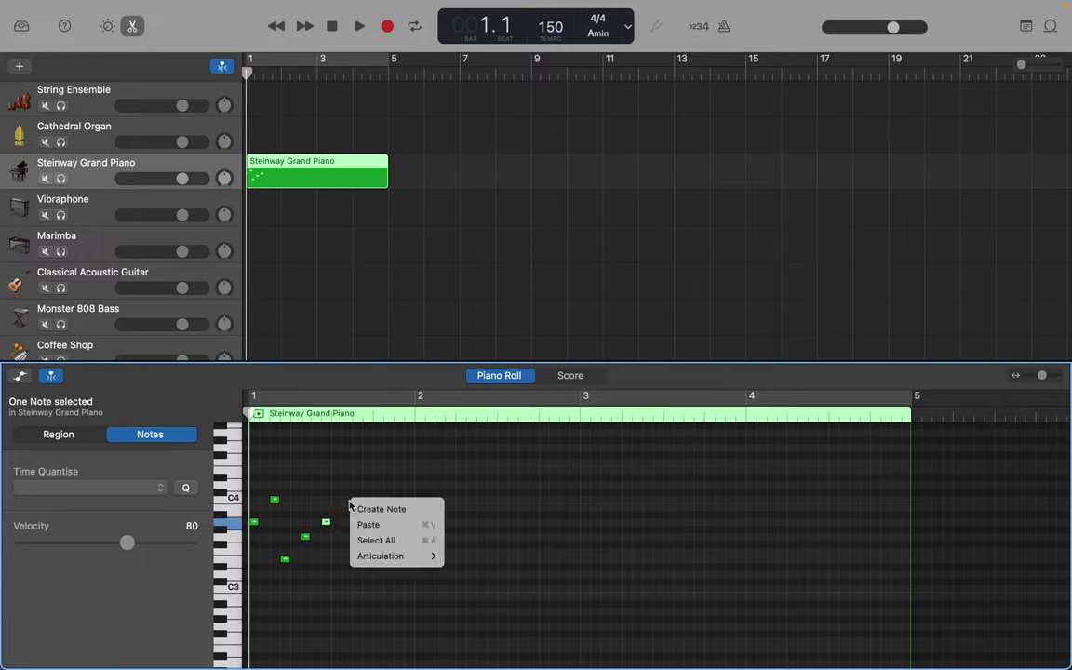
pyautogui.click(355, 507)
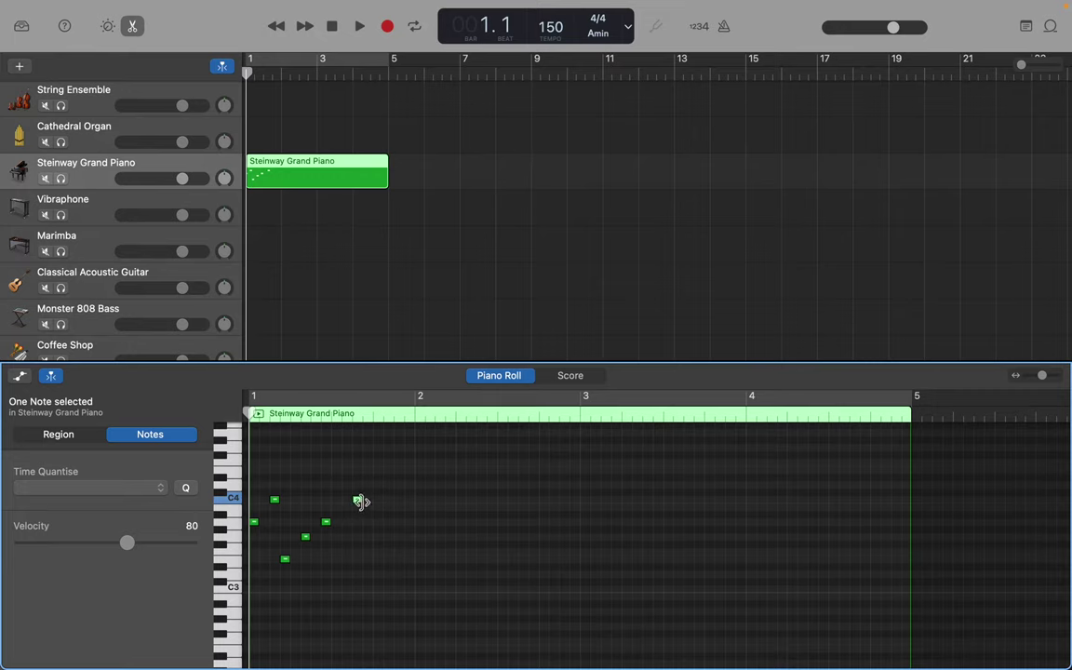
pyautogui.moveTo(361, 502)
pyautogui.mouseDown()
pyautogui.moveTo(375, 507)
pyautogui.moveTo(344, 502)
pyautogui.mouseUp()
# Step: Add an E3 note on beat 4 of bar 1 and shorten it to one sixteenth
pyautogui.rightClick(379, 561)
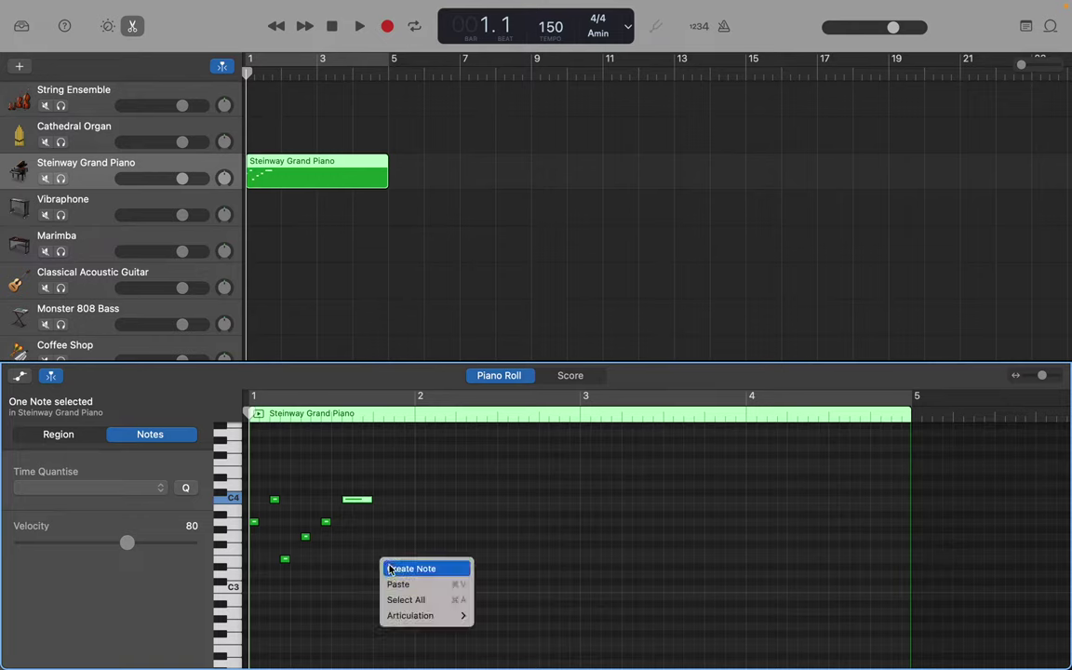
pyautogui.click(411, 567)
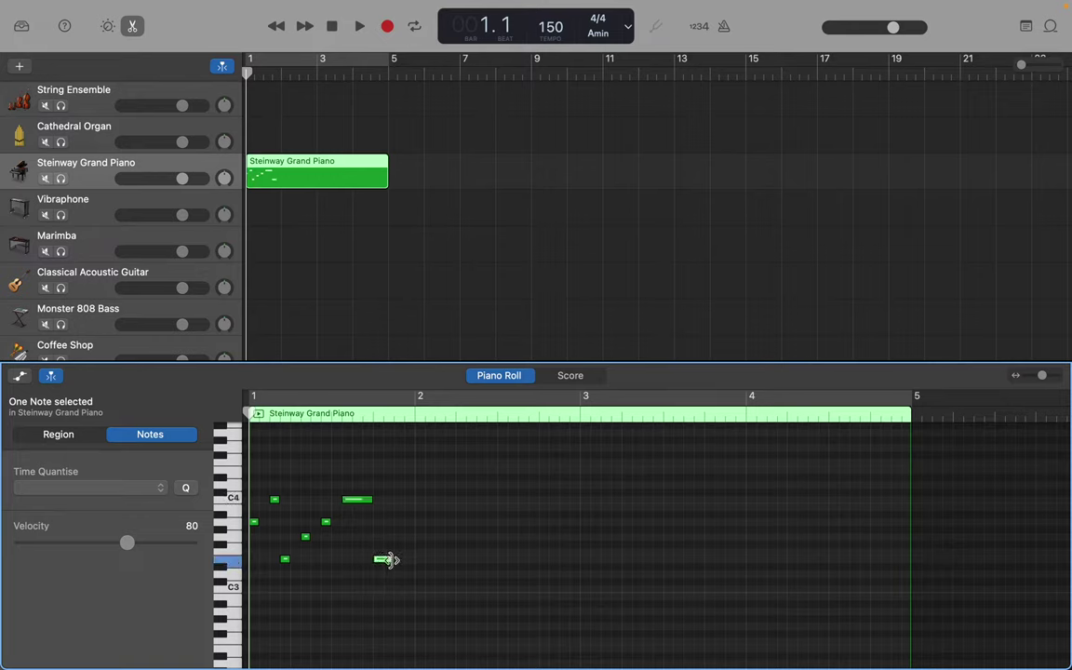
pyautogui.click(389, 562)
pyautogui.moveTo(389, 562); pyautogui.dragTo(383, 560)
# Step: Add a G3 note two sixteenths after beat 4 of bar 1 and play back the melody
pyautogui.rightClick(395, 543)
pyautogui.click(403, 546)
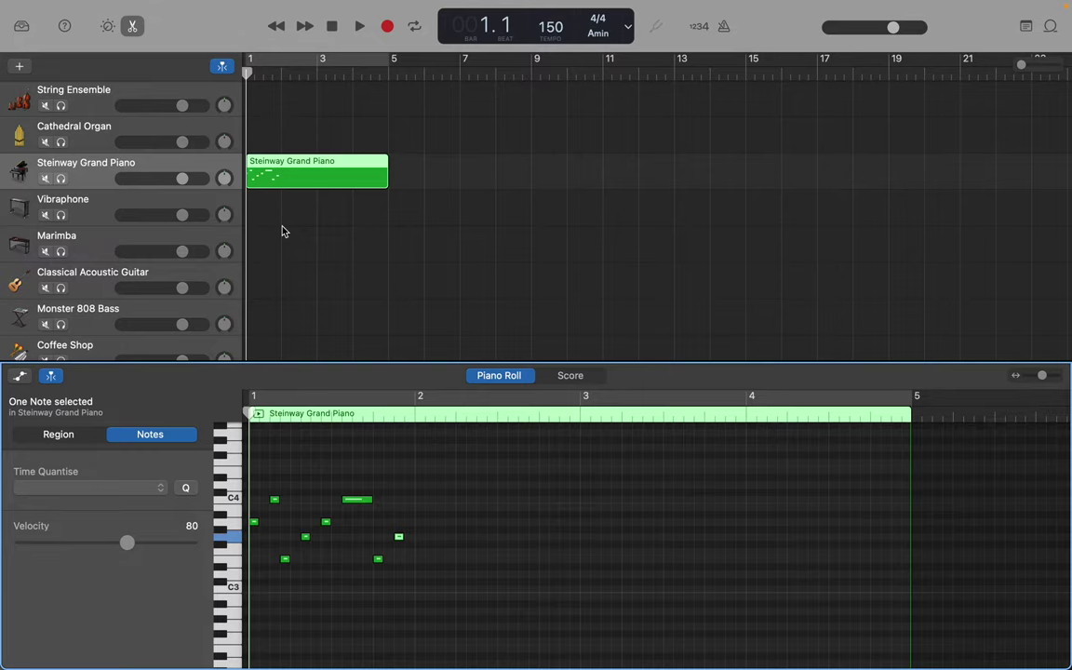
pyautogui.press('space')
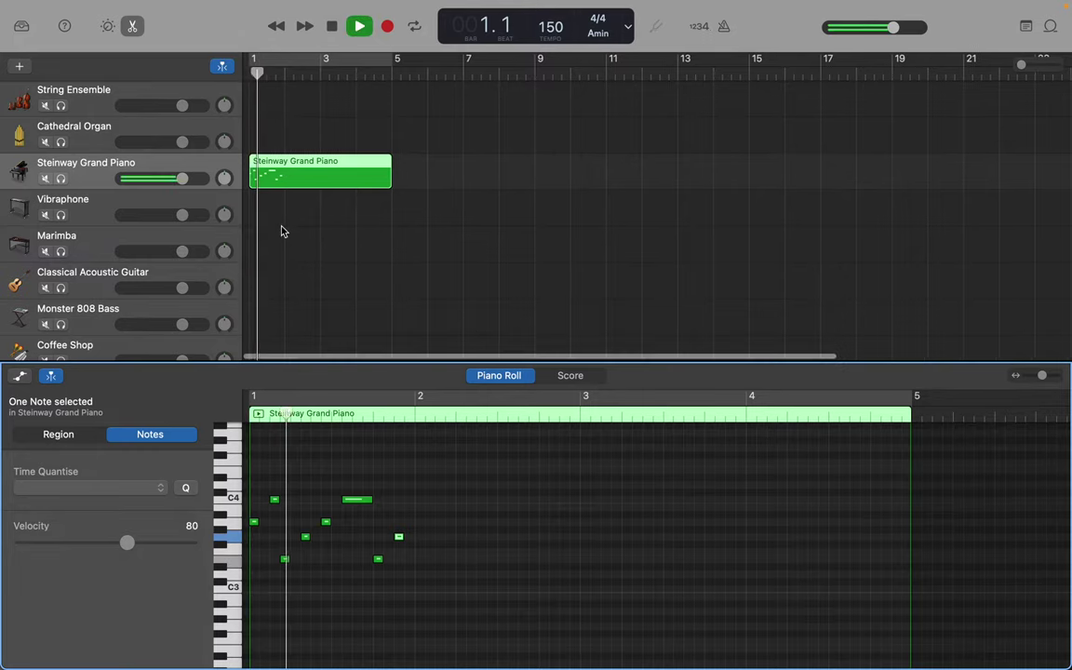
pyautogui.press('space')
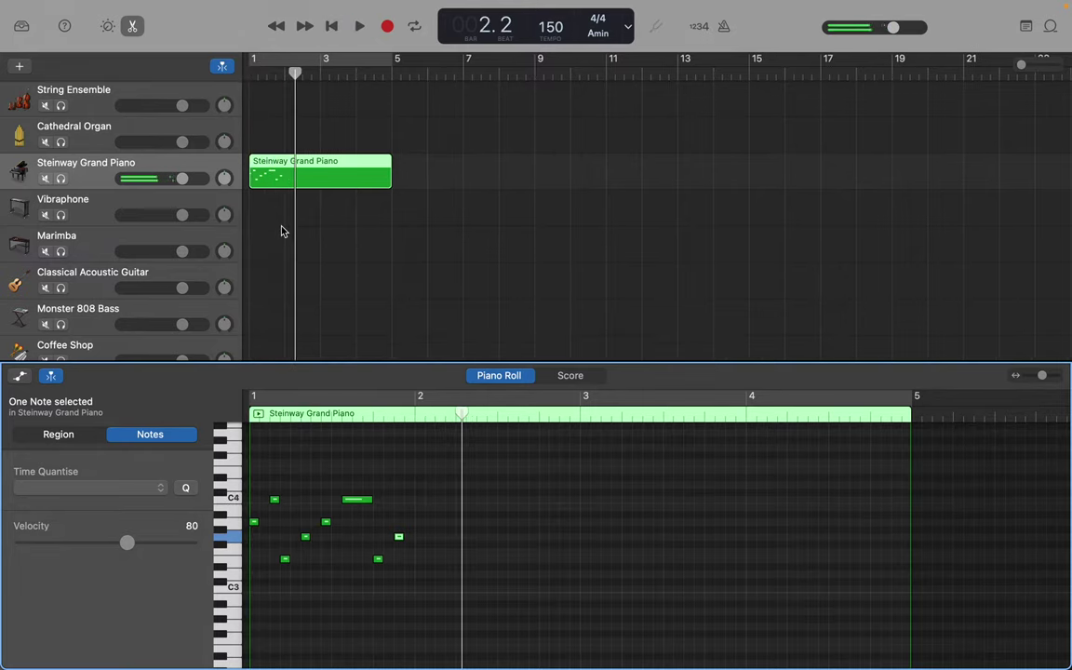
# Step: Set the project tempo to 120 and play back the bar 1 melody from the start
pyautogui.moveTo(280, 3)
pyautogui.moveTo(549, 31); pyautogui.dragTo(549, 26)
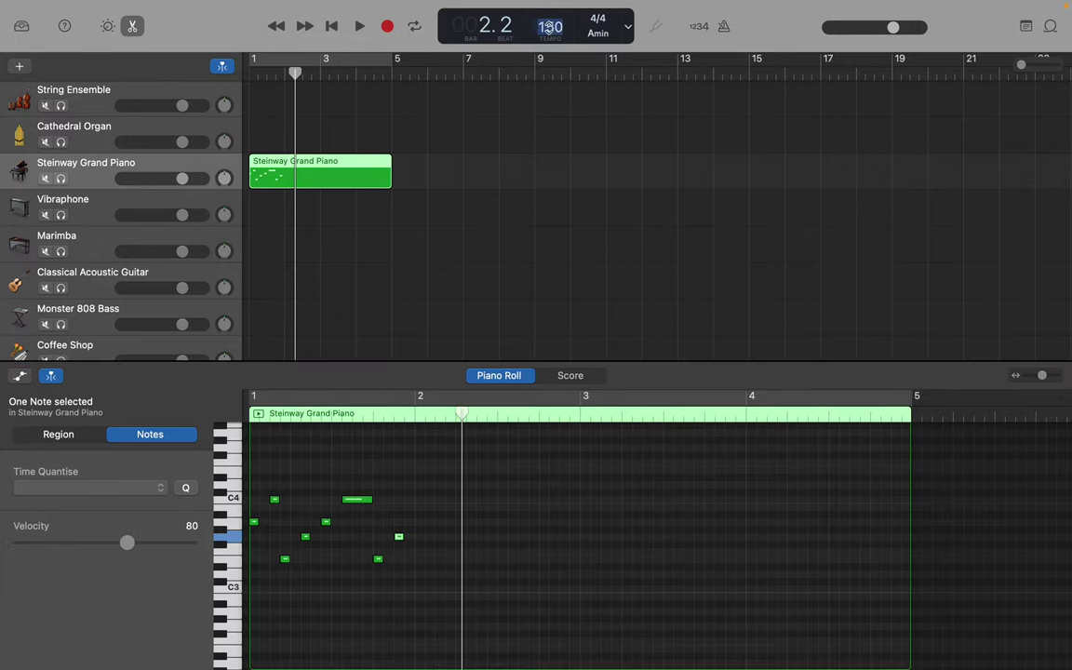
pyautogui.moveTo(549, 26); pyautogui.dragTo(549, 25)
pyautogui.moveTo(462, 410); pyautogui.dragTo(226, 400)
pyautogui.press('space')
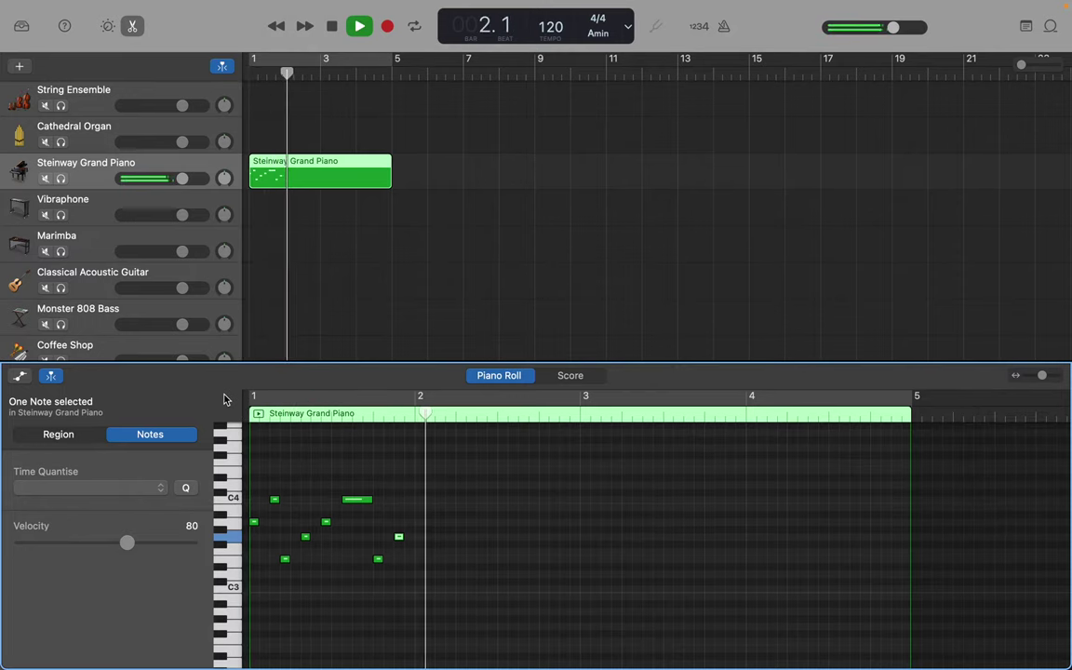
pyautogui.press('space')
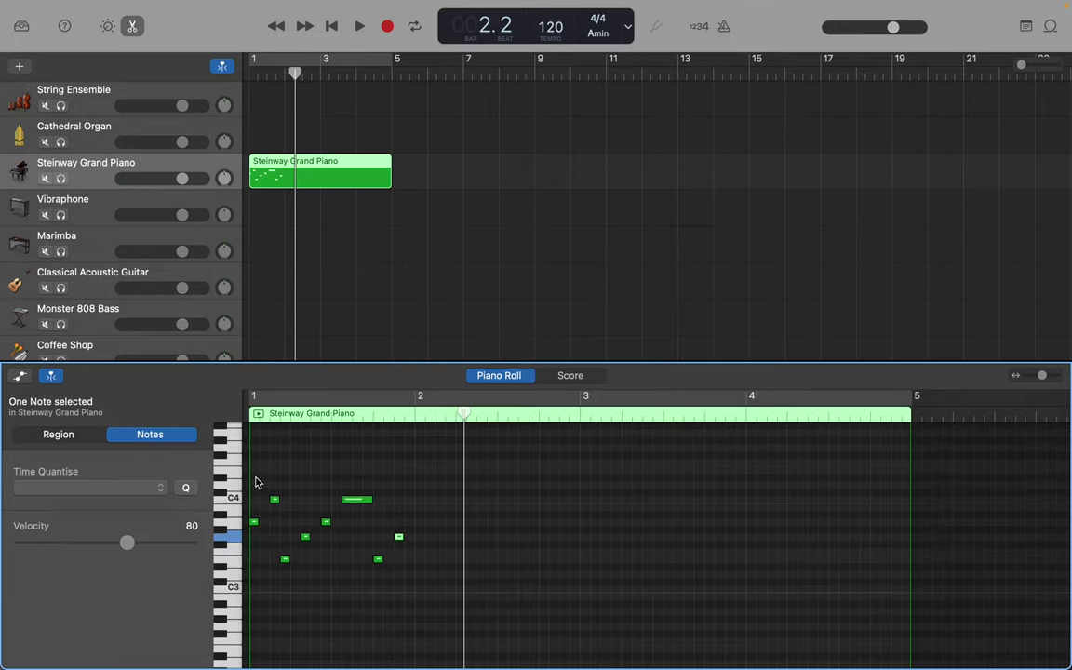
# Step: Duplicate all the melody notes of bar 1 and place the copy one octave lower in the same bar
pyautogui.scroll(-2, 263, 537)
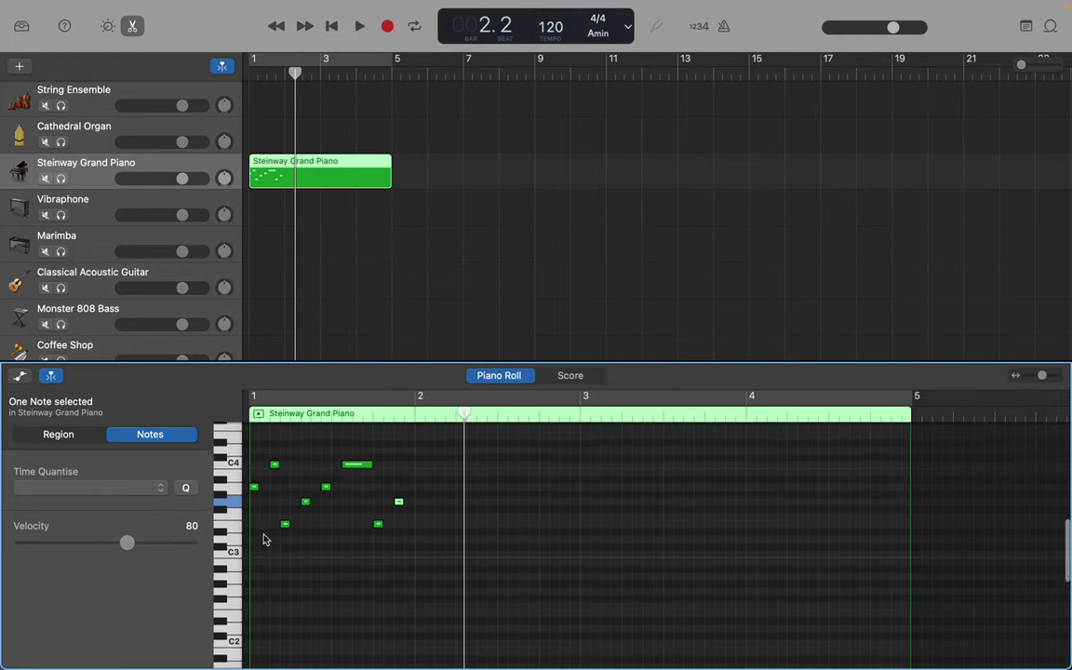
pyautogui.scroll(-1, 263, 538)
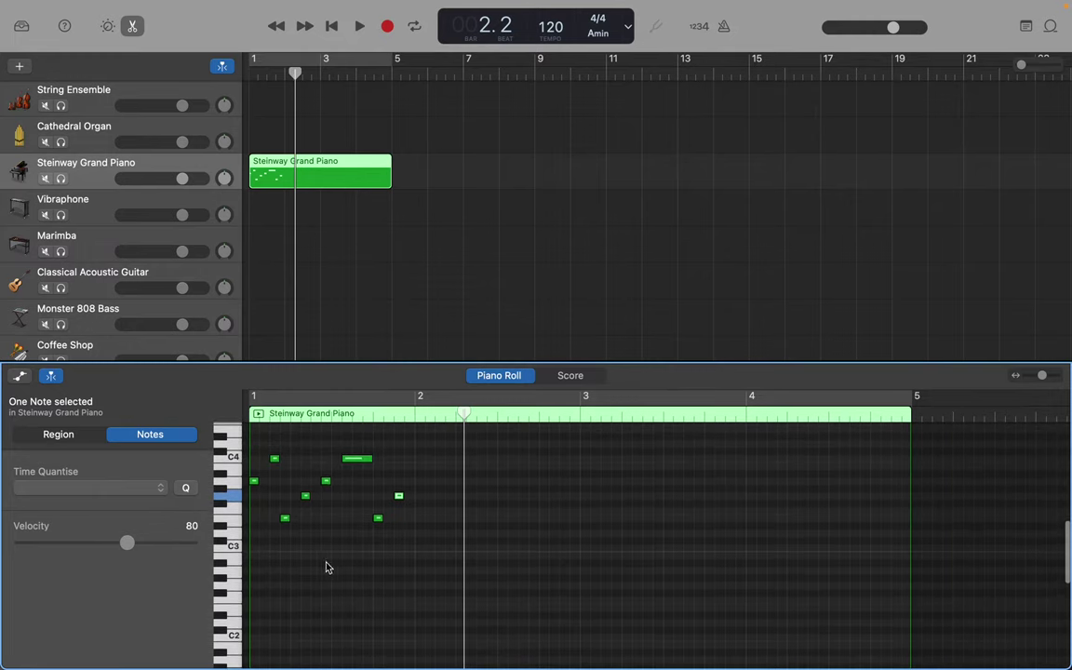
pyautogui.moveTo(406, 548); pyautogui.dragTo(230, 453)
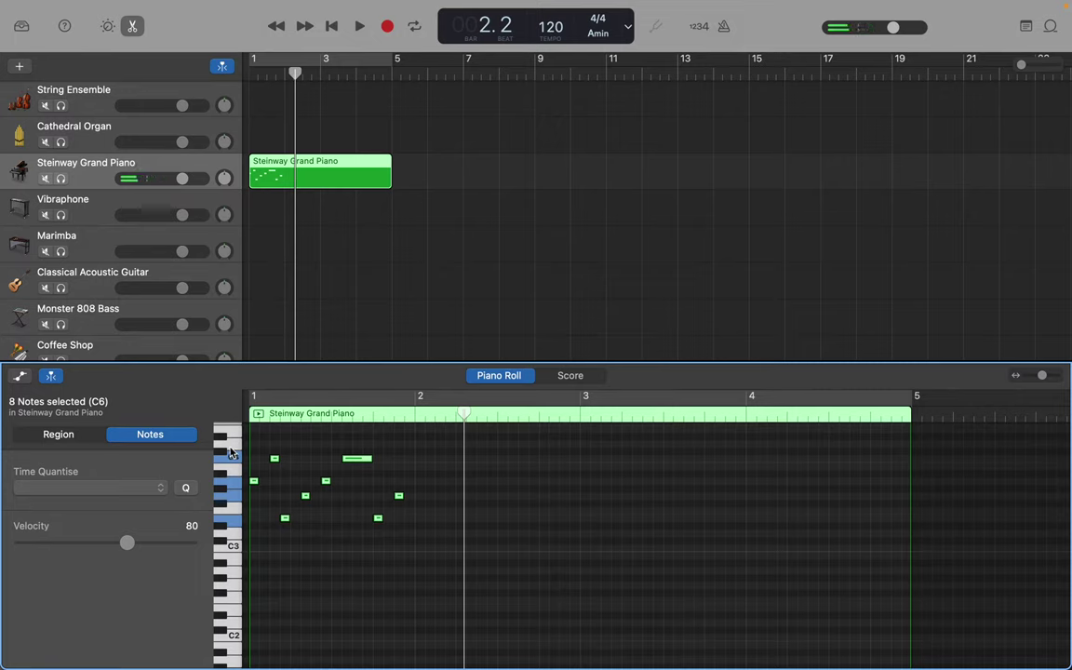
pyautogui.moveTo(462, 412); pyautogui.dragTo(417, 411)
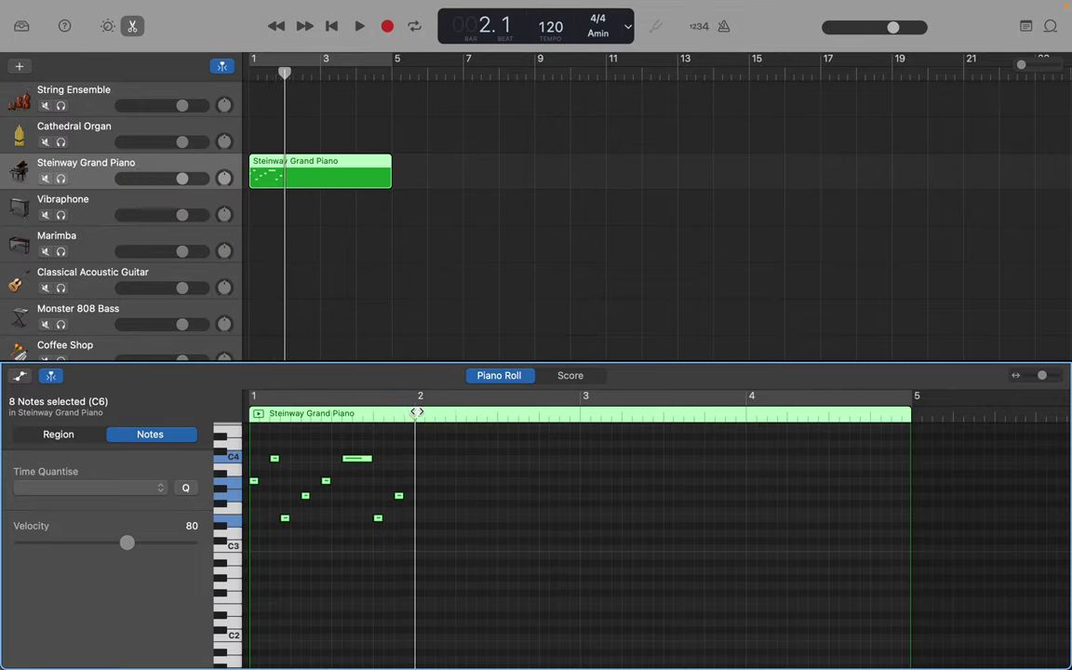
pyautogui.press('super+v')
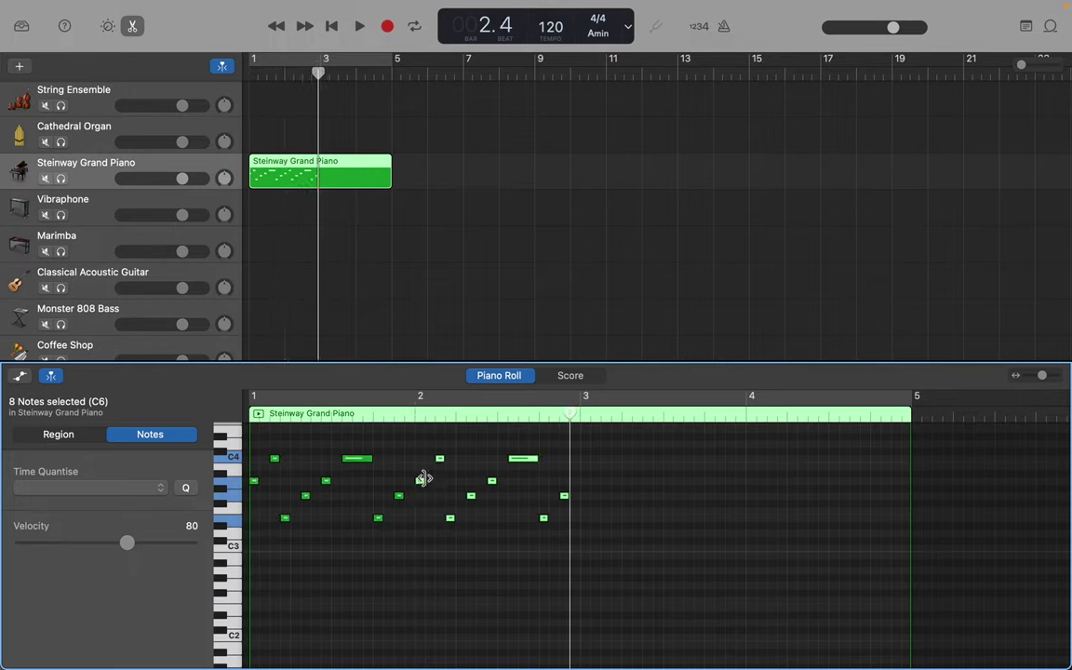
pyautogui.moveTo(421, 482); pyautogui.dragTo(264, 551)
pyautogui.moveTo(263, 556); pyautogui.dragTo(251, 569)
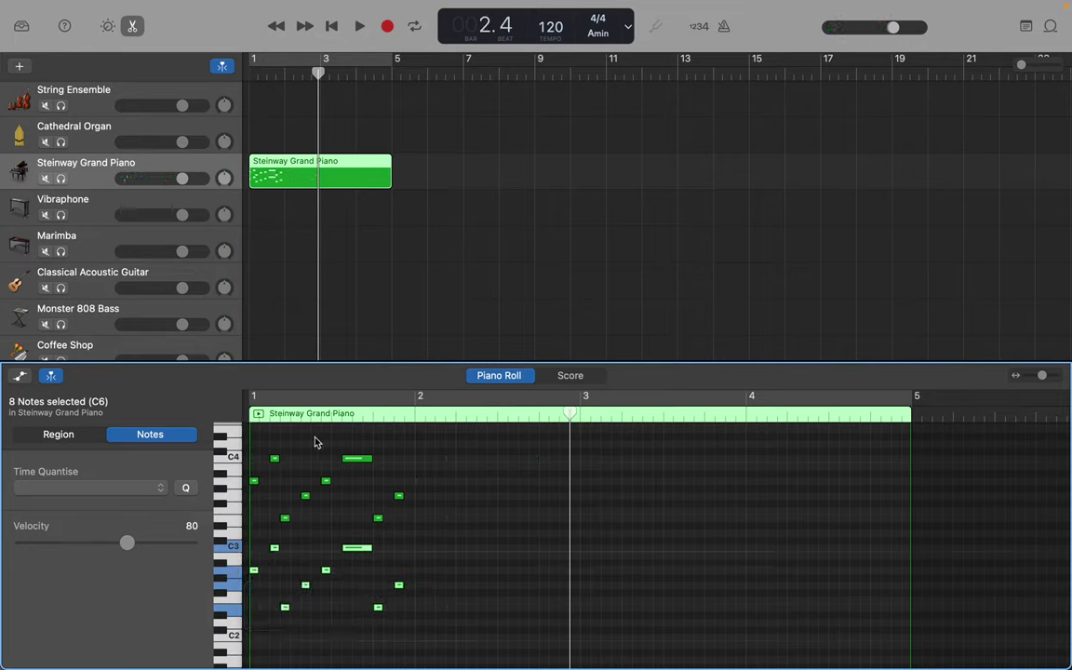
# Step: Play back bar 1 from the beginning with the melody doubled in the lower octave
pyautogui.press('Return')
pyautogui.press('space')
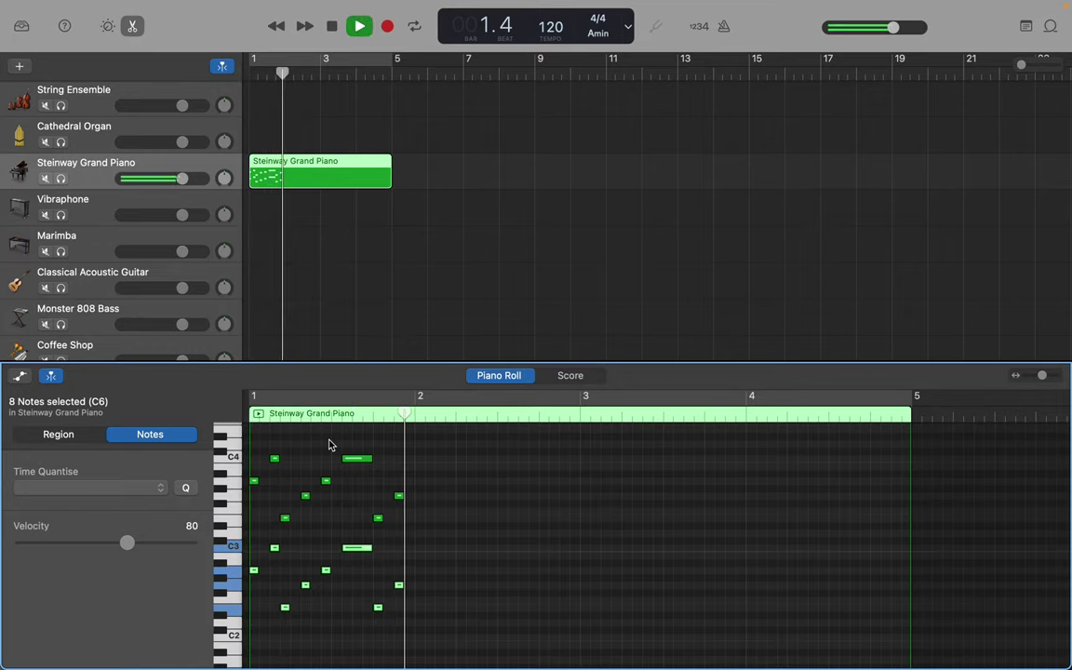
pyautogui.press('space')
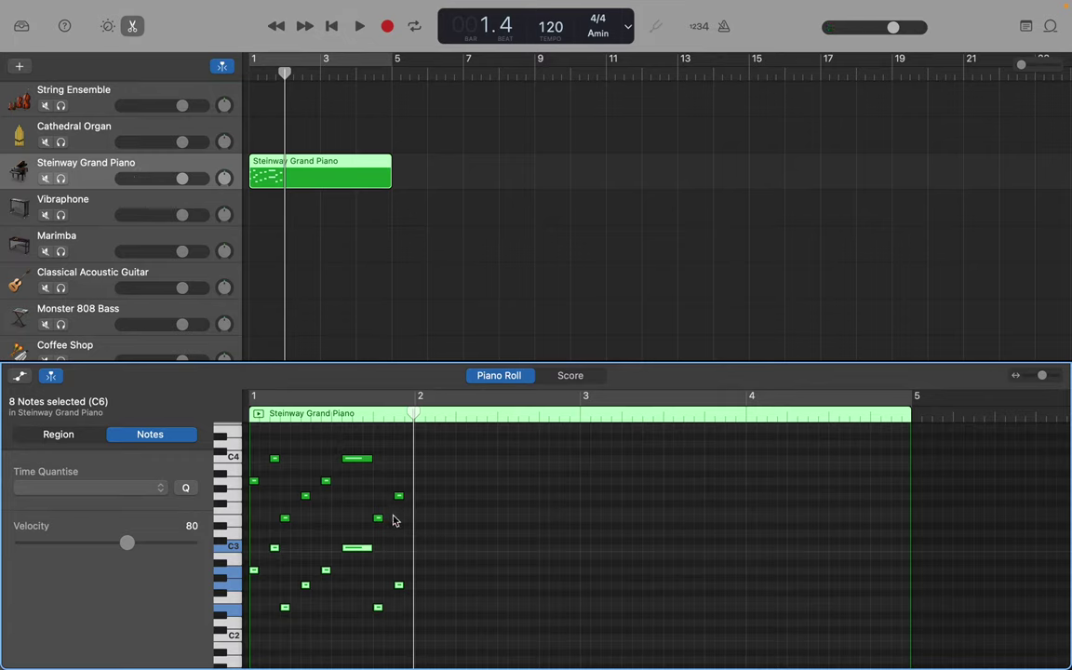
# Step: Select both octaves of the melody in bar 1 and repeat them in bar 2
pyautogui.moveTo(423, 625); pyautogui.dragTo(213, 450)
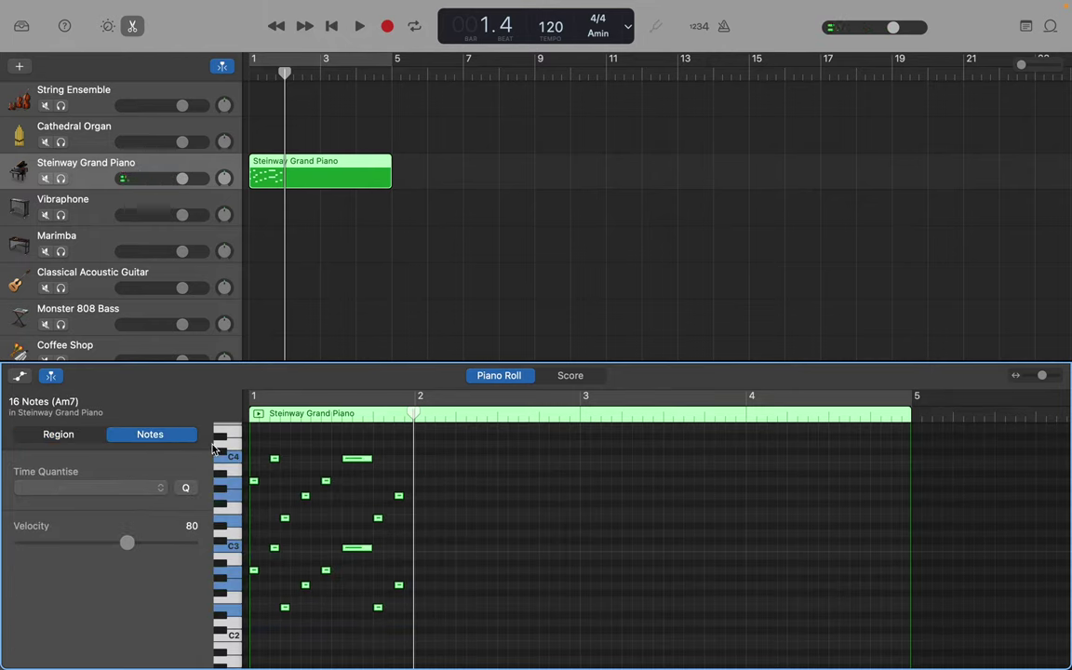
pyautogui.press('super+r')
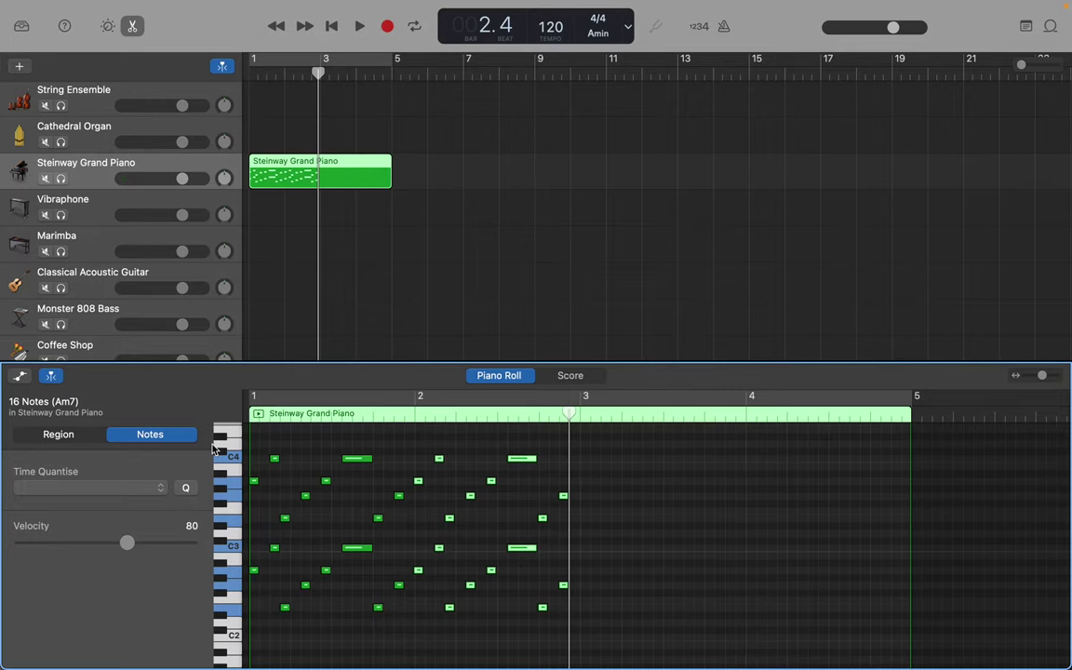
pyautogui.press('super+r')
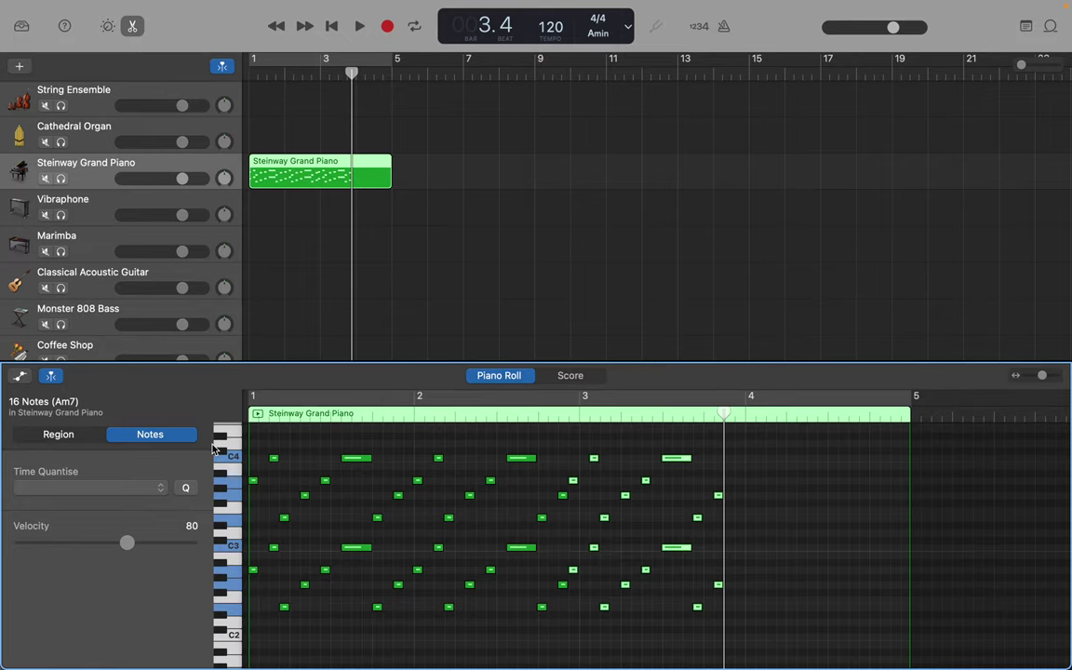
pyautogui.press('Delete')
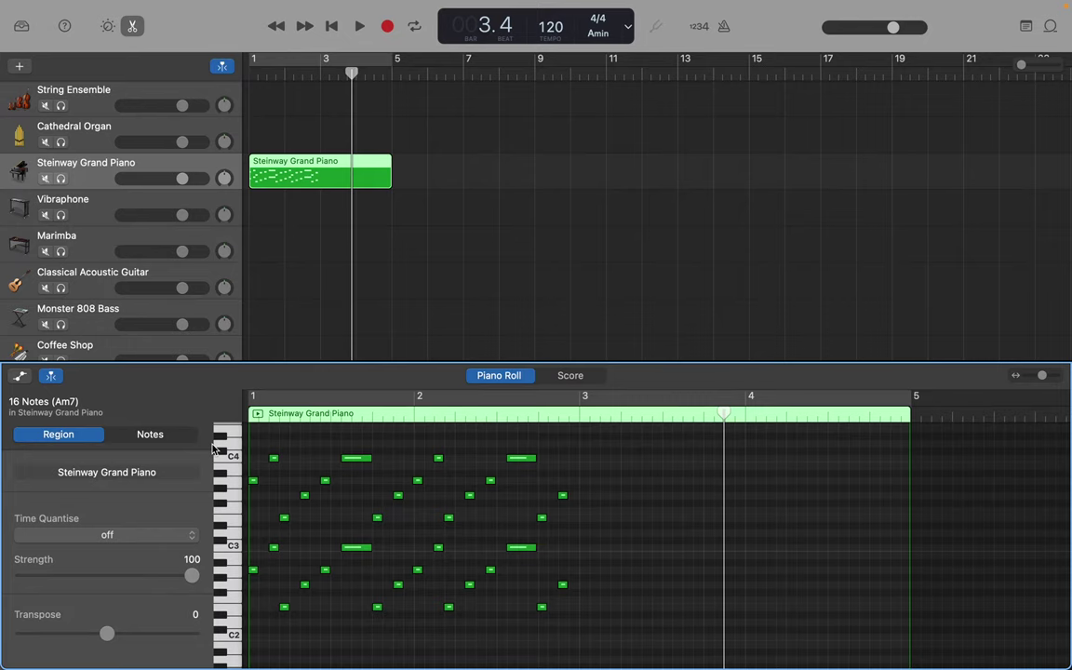
pyautogui.press('super+shift+a')
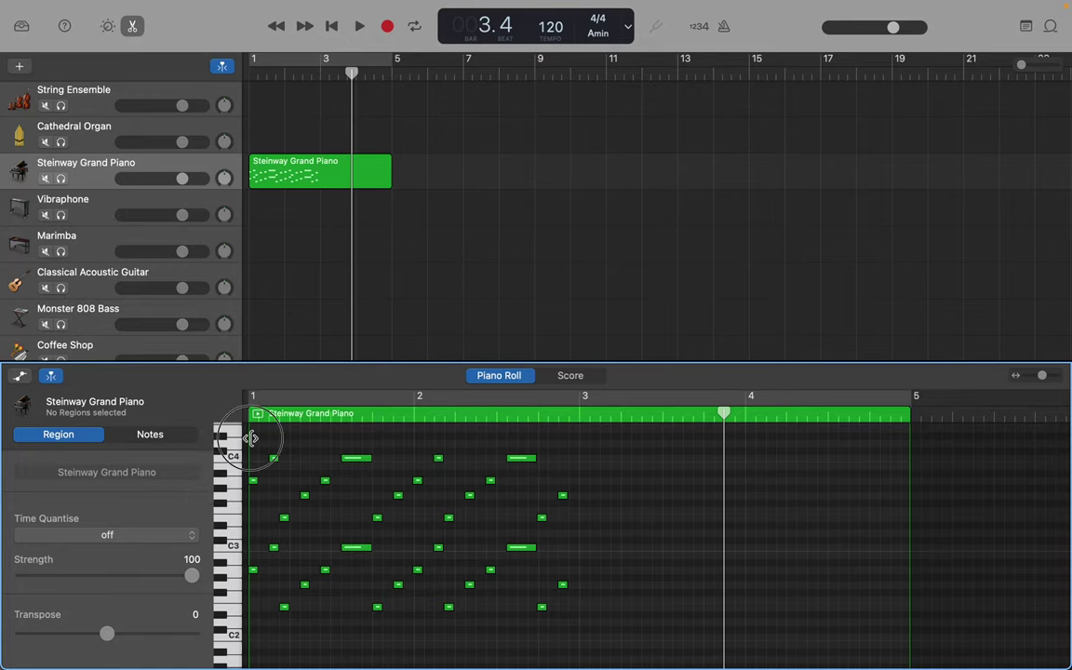
pyautogui.moveTo(248, 437); pyautogui.dragTo(148, 510)
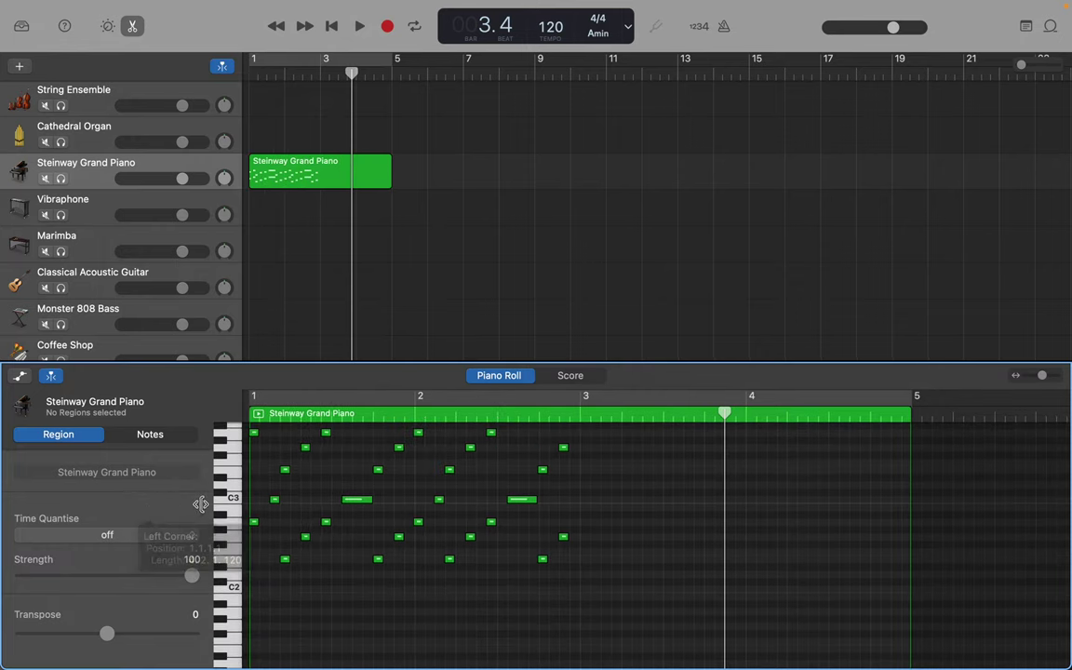
# Step: Copy all the notes in bars 1 and 2 and paste them at the start of bar 3
pyautogui.scroll(3, 598, 586)
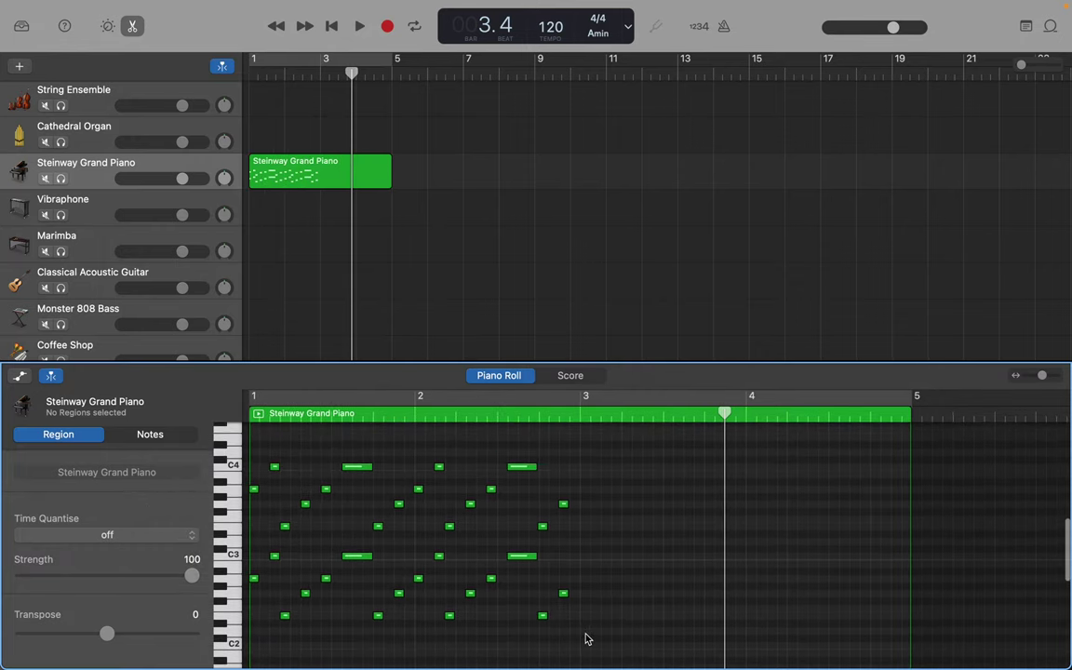
pyautogui.moveTo(585, 637); pyautogui.dragTo(242, 453)
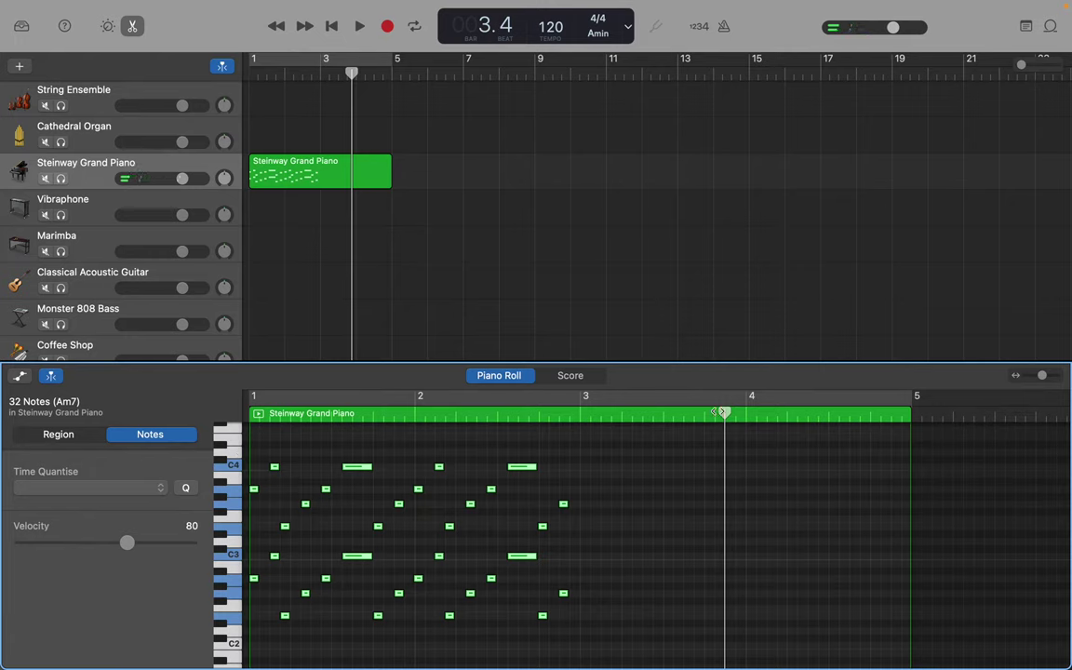
pyautogui.moveTo(724, 412); pyautogui.dragTo(578, 405)
pyautogui.press('super+v')
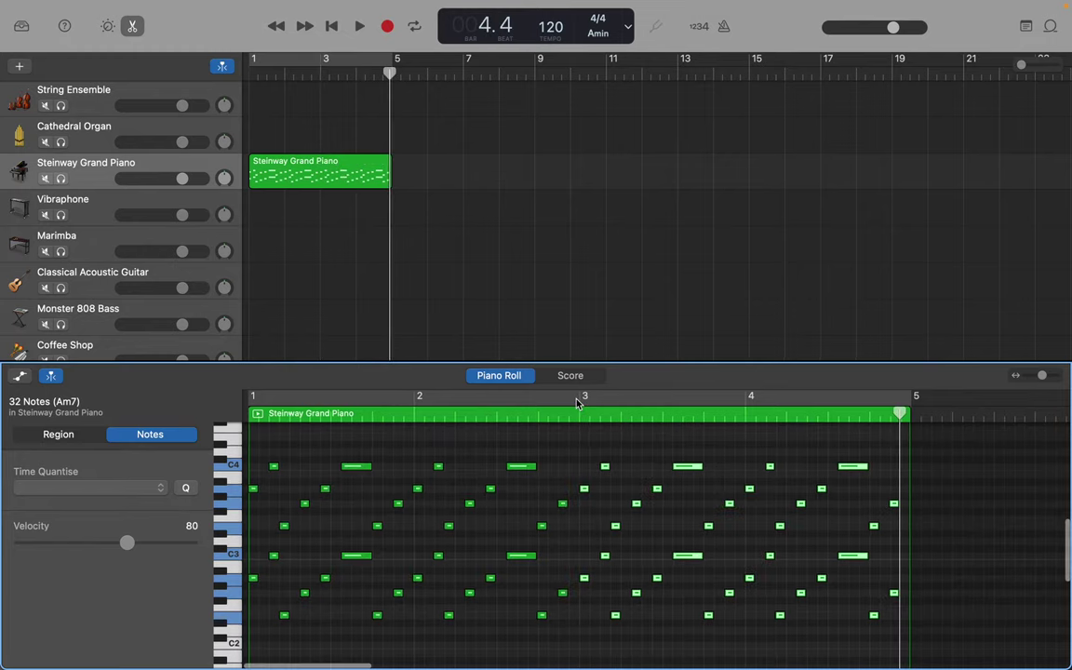
# Step: Copy all the notes in bars 1 to 4 and try pasting them at the start of bar 5
pyautogui.click(257, 439)
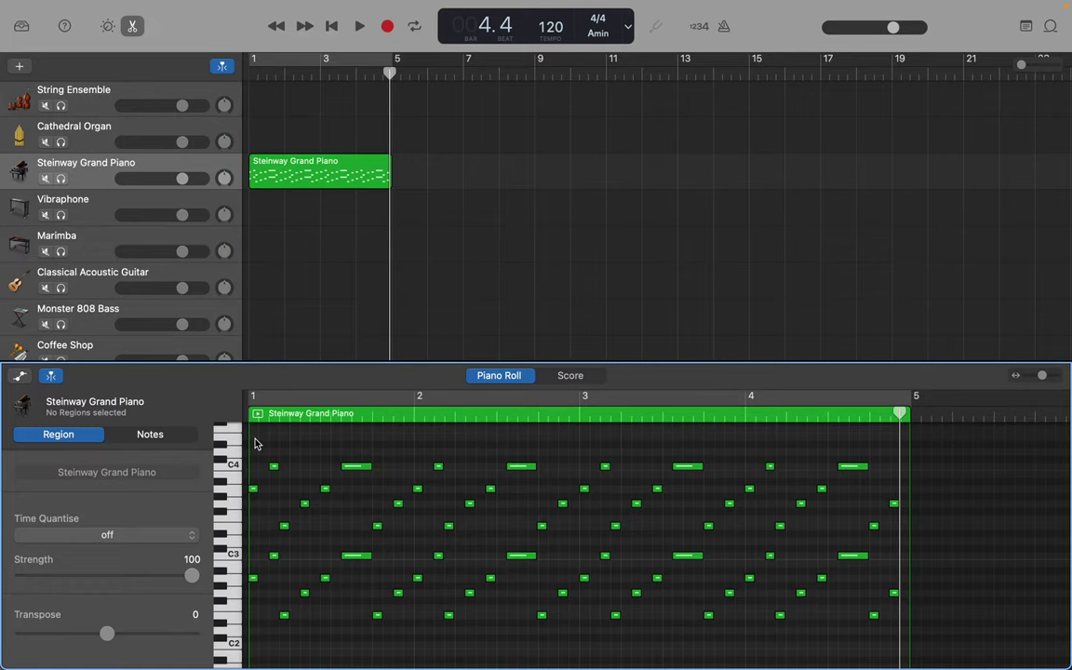
pyautogui.moveTo(253, 437); pyautogui.dragTo(909, 618)
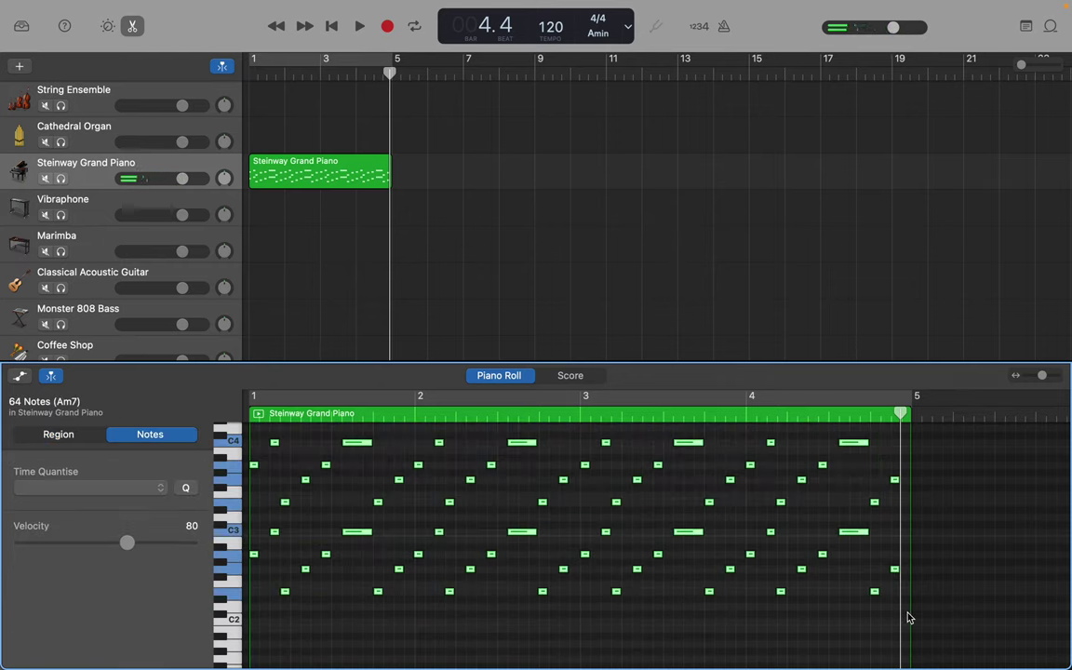
pyautogui.moveTo(900, 413); pyautogui.dragTo(910, 413)
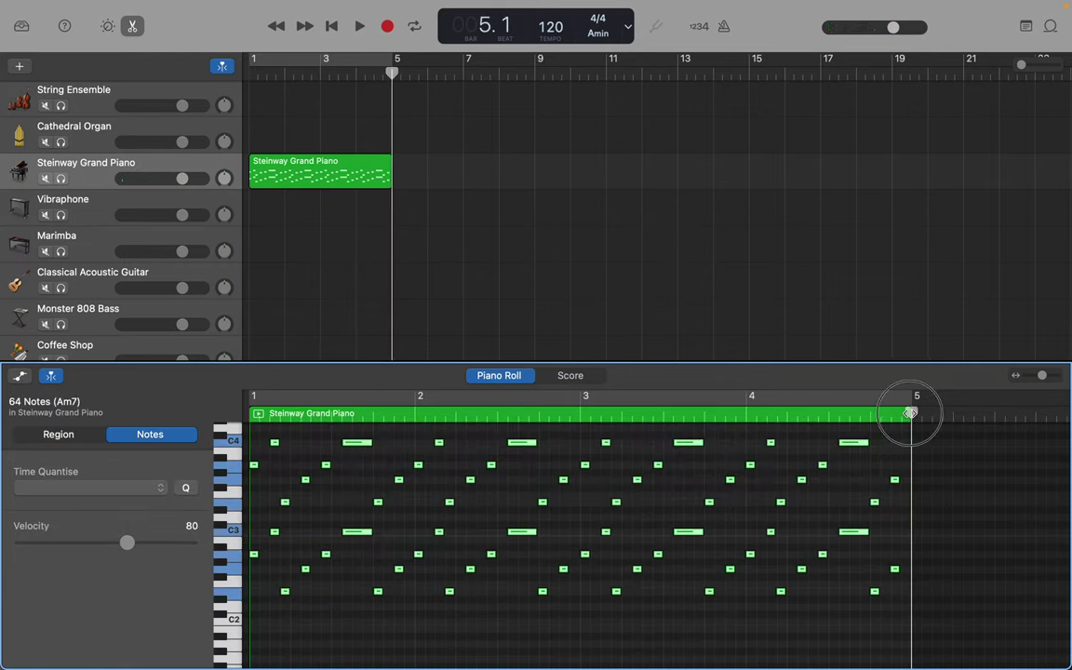
pyautogui.press('super+v')
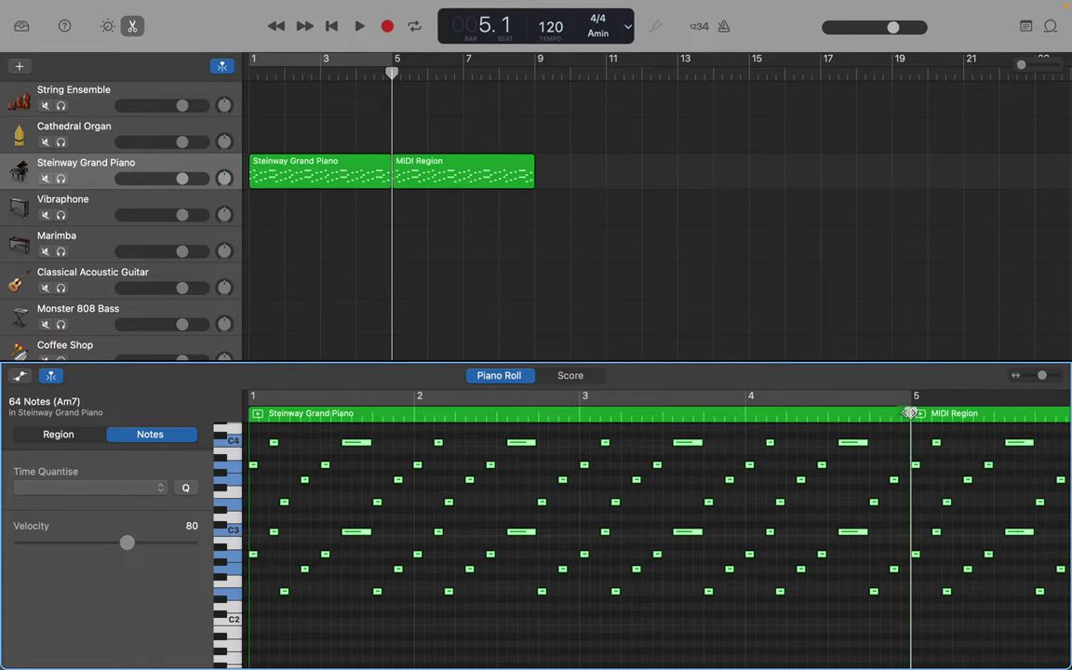
# Step: Delete the empty MIDI Region that follows the Steinway Grand Piano region at bar 5
pyautogui.hscroll(3, 910, 413)
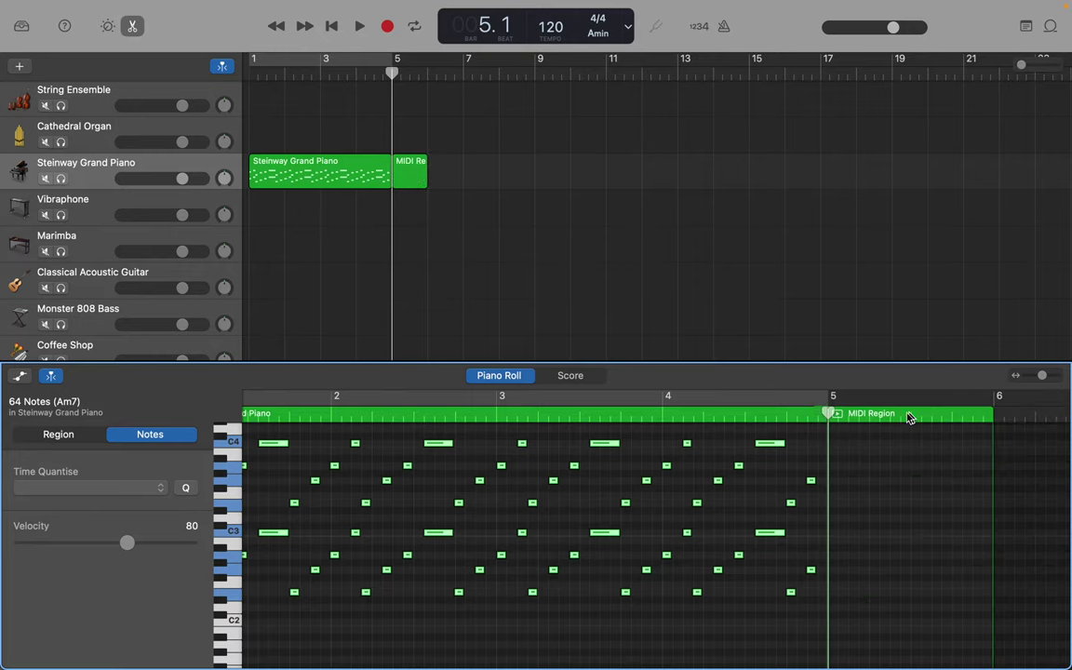
pyautogui.click(863, 421)
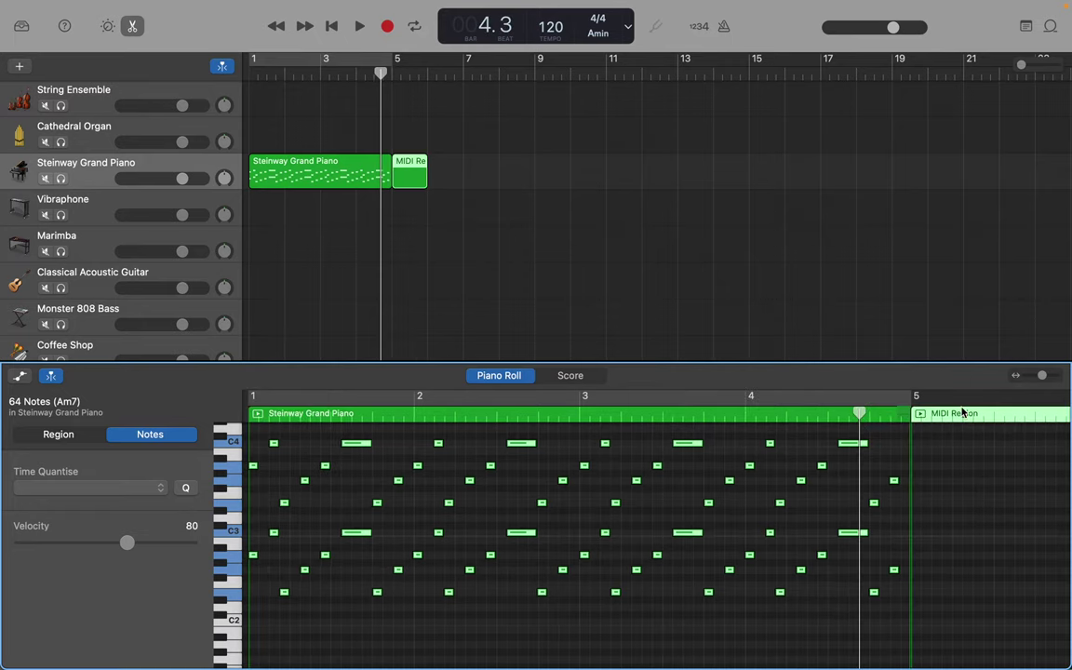
pyautogui.click(953, 416)
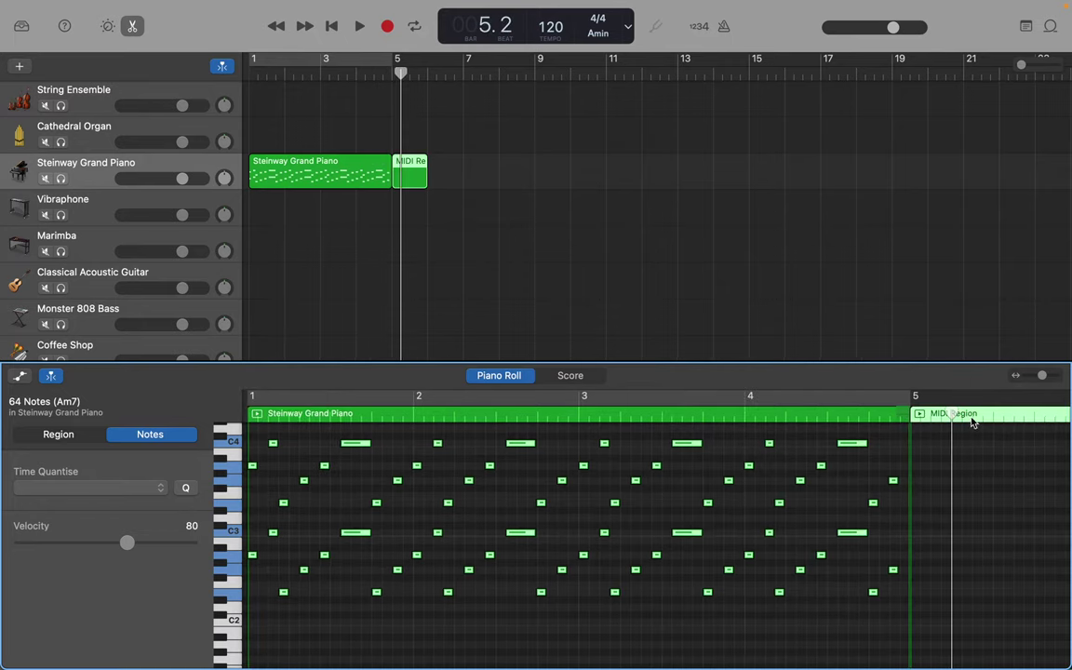
pyautogui.click(975, 415)
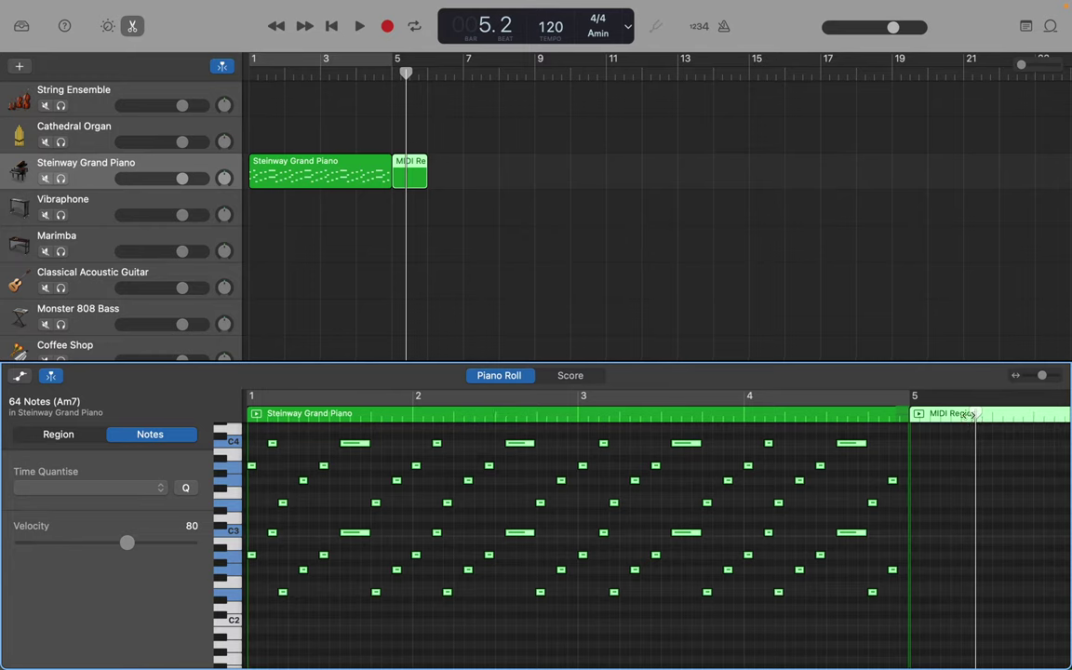
pyautogui.click(950, 417)
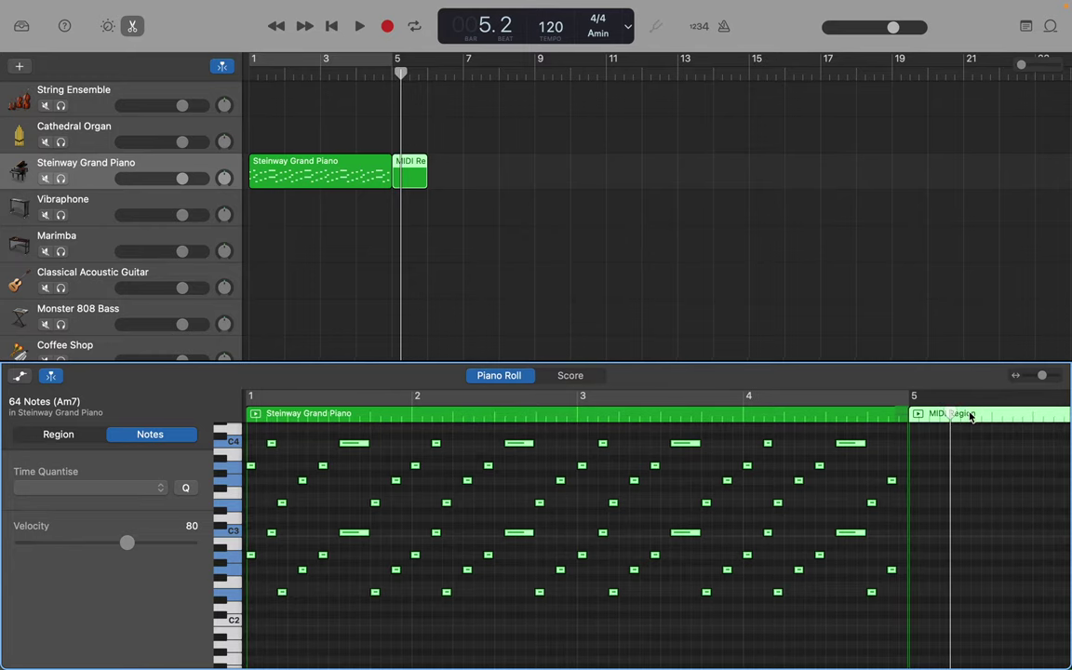
pyautogui.click(984, 415)
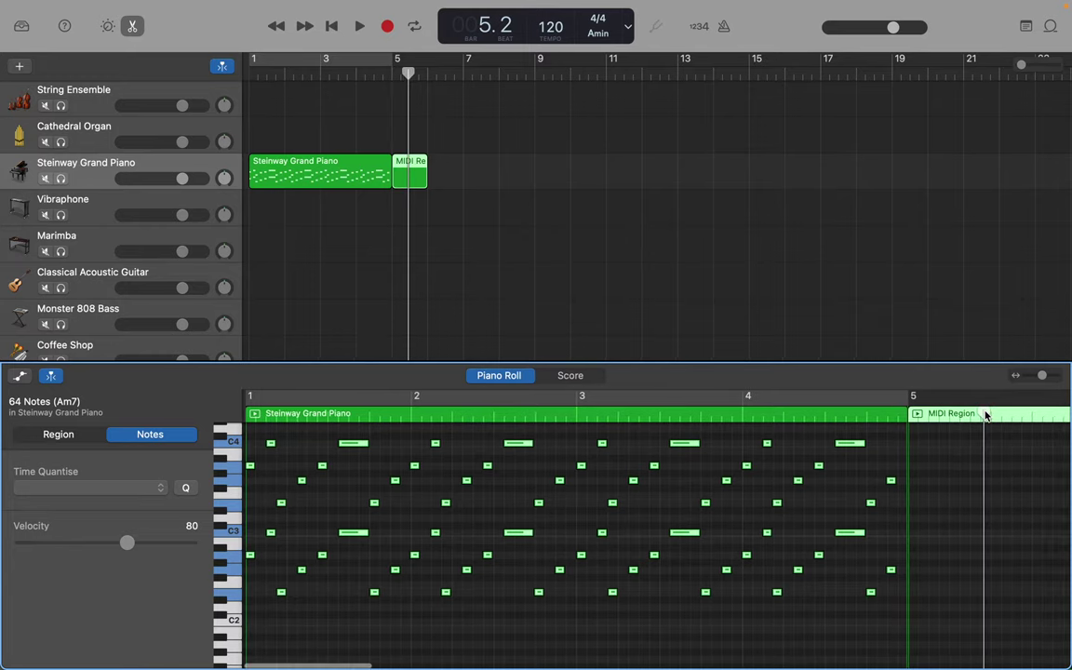
pyautogui.rightClick(413, 163)
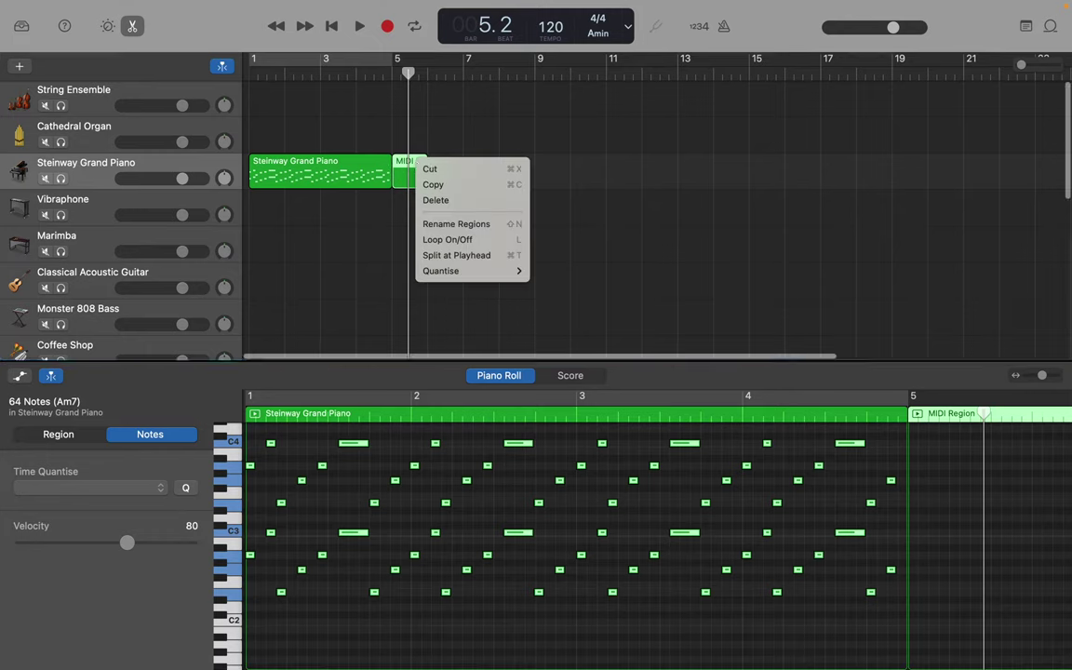
pyautogui.click(432, 200)
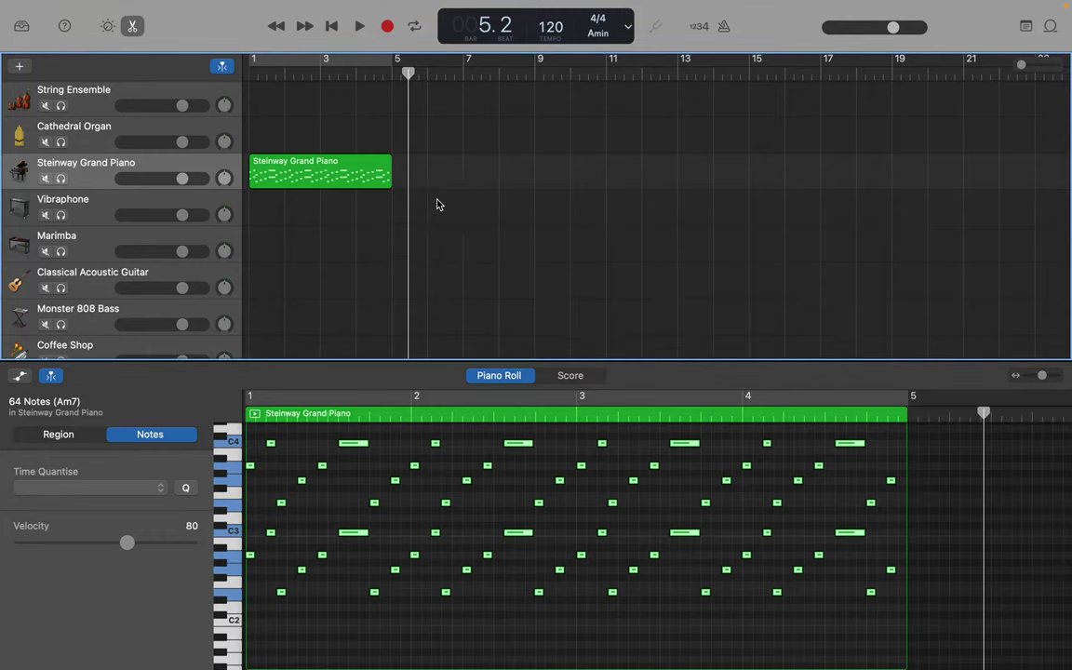
# Step: Extend the Steinway Grand Piano region past bar 26 and paste the copied four bars of notes at bar 5
pyautogui.moveTo(904, 481); pyautogui.dragTo(1068, 488)
pyautogui.hscroll(-10, 564, 515)
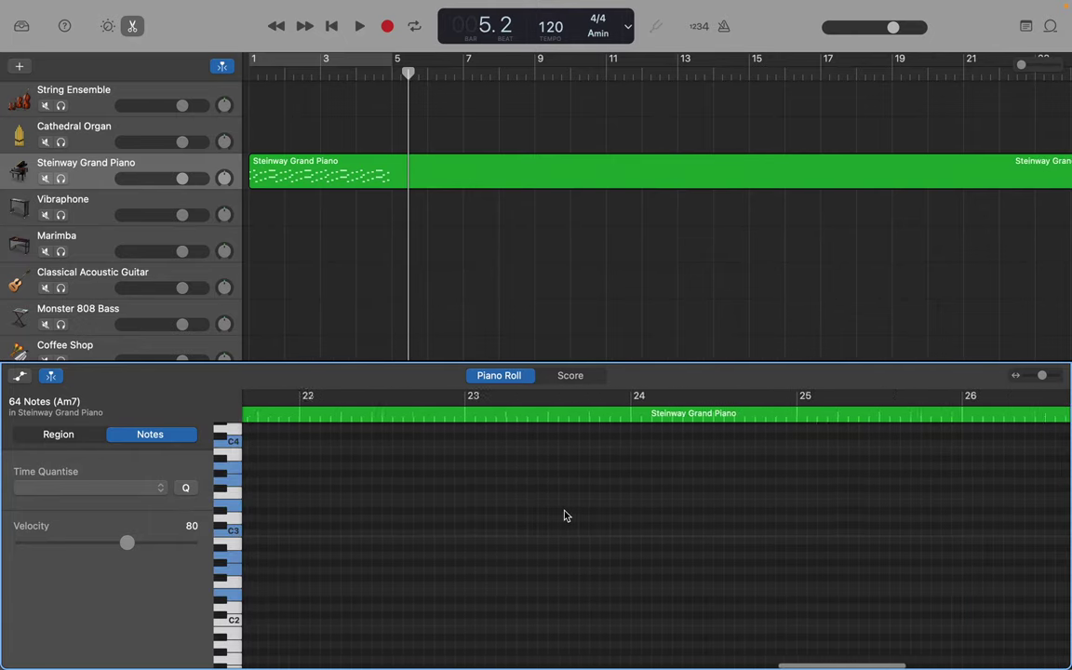
pyautogui.hscroll(-10, 564, 515)
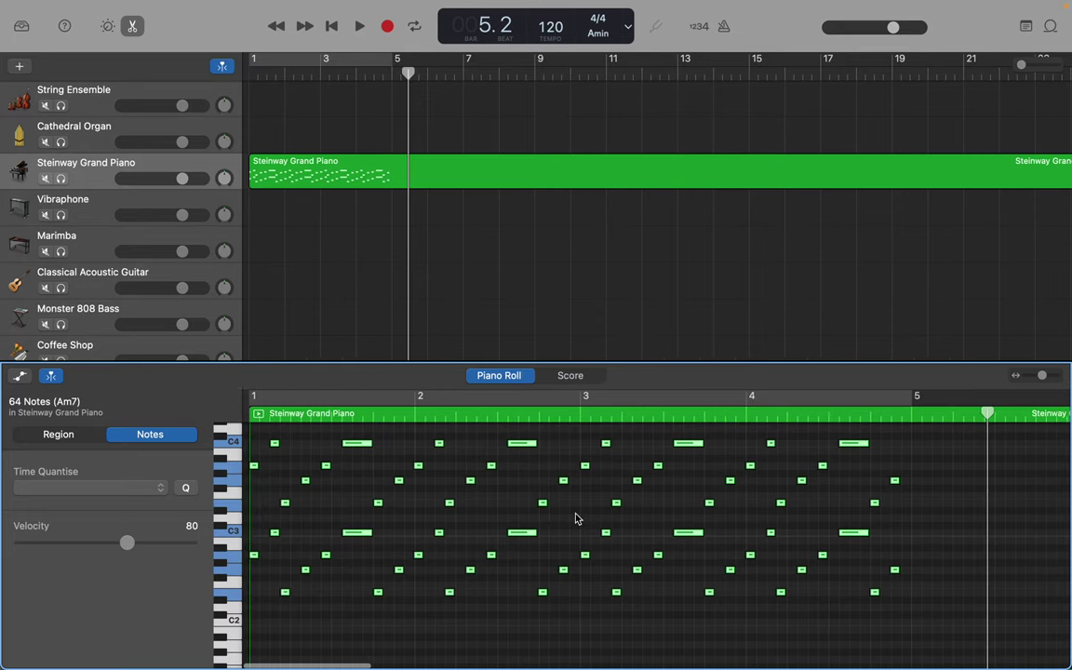
pyautogui.moveTo(987, 412); pyautogui.dragTo(912, 412)
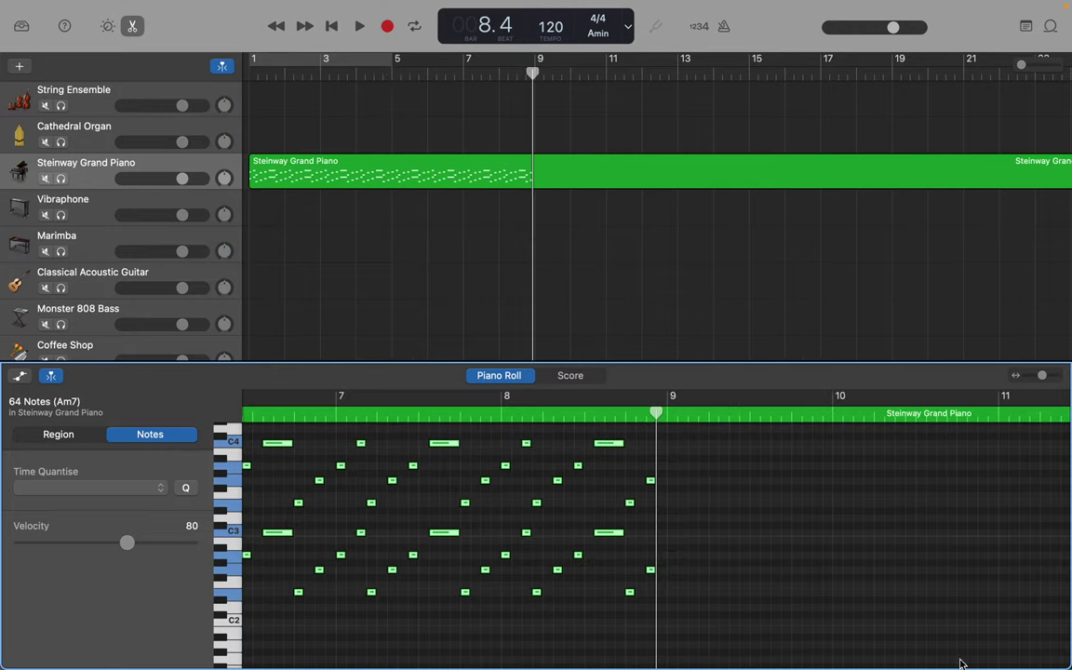
# Step: Copy all the Steinway Grand Piano notes in bars 1 to 8 and paste them at the start of bar 9
pyautogui.moveTo(684, 609); pyautogui.dragTo(72, 437)
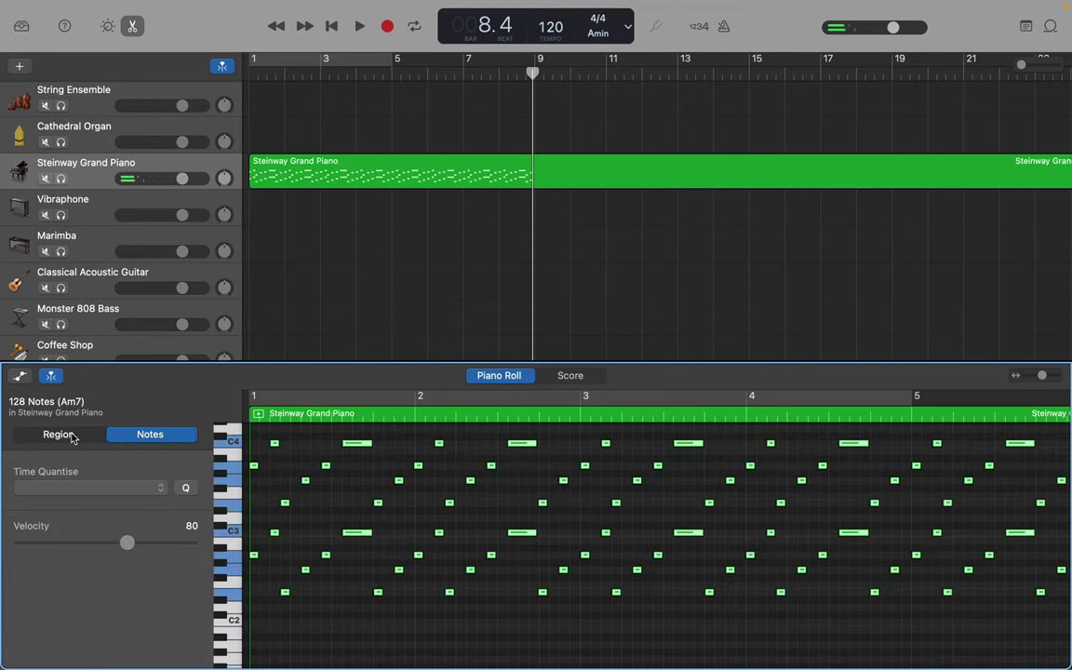
pyautogui.hscroll(5, 284, 437)
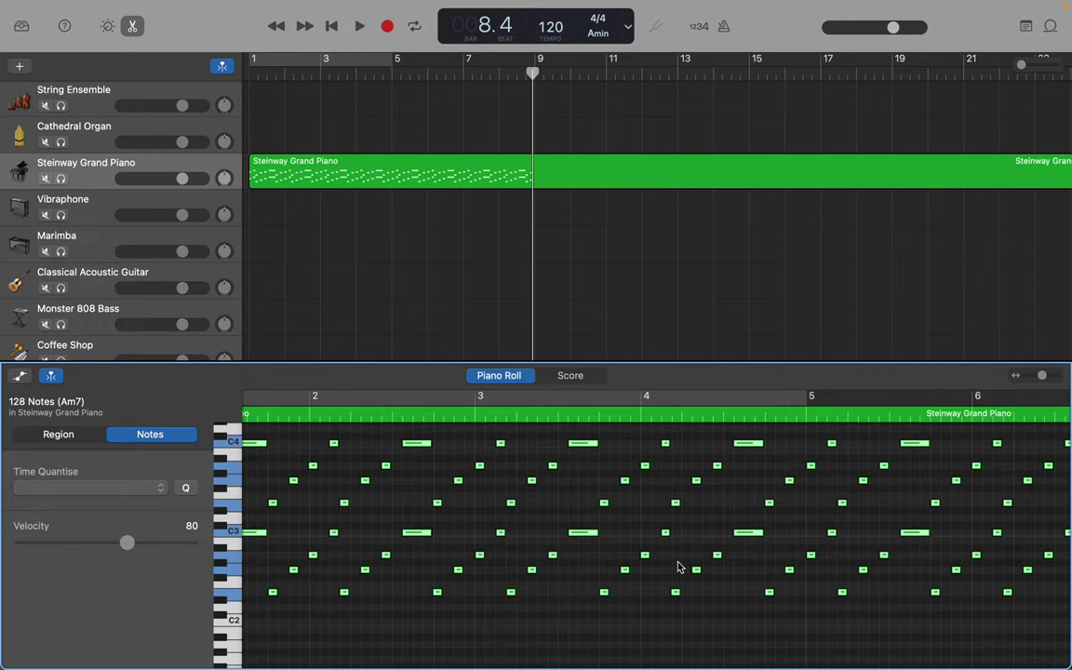
pyautogui.hscroll(20, 678, 566)
pyautogui.hscroll(3, 678, 567)
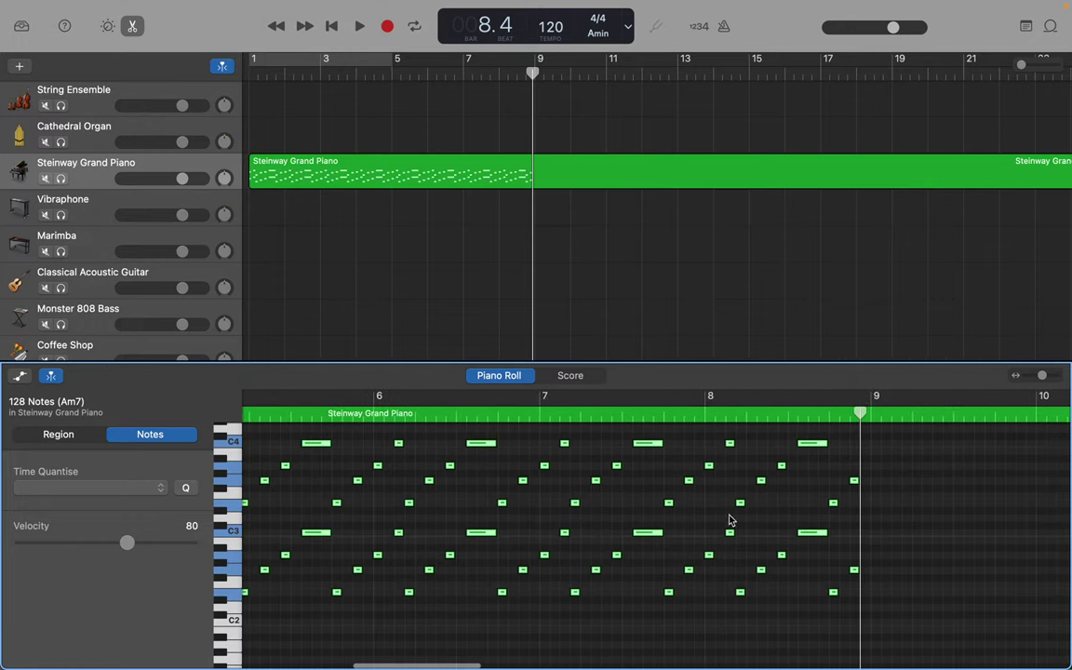
pyautogui.moveTo(859, 413); pyautogui.dragTo(868, 418)
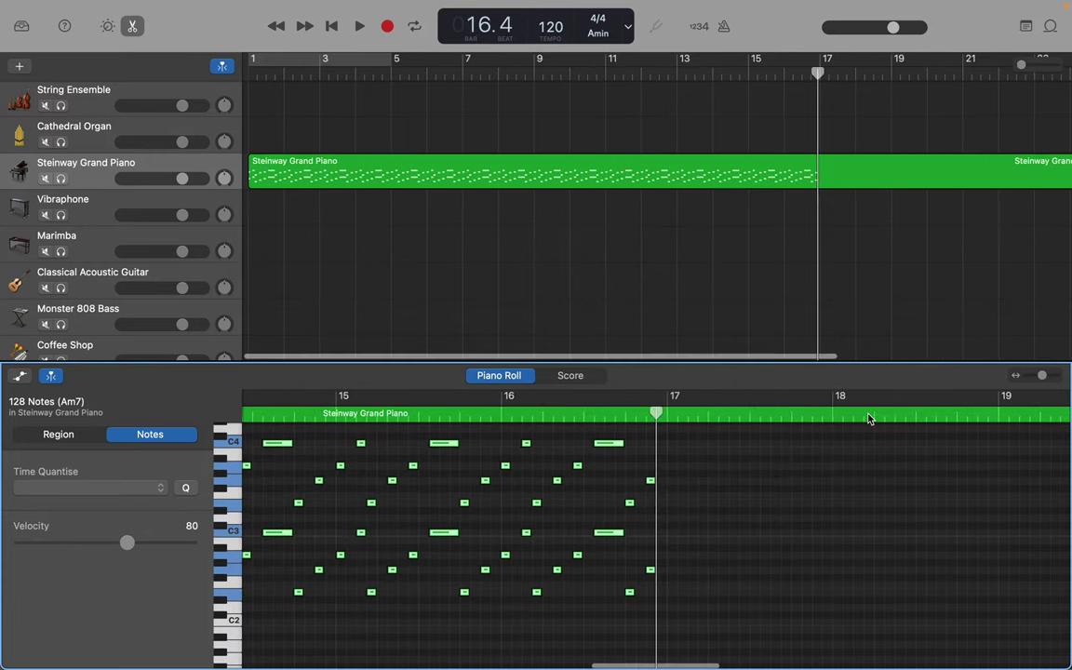
# Step: Copy the Steinway Grand Piano notes in bars 1 to 4 and paste them on the Vibraphone track at bar 5
pyautogui.hscroll(-20, 673, 416)
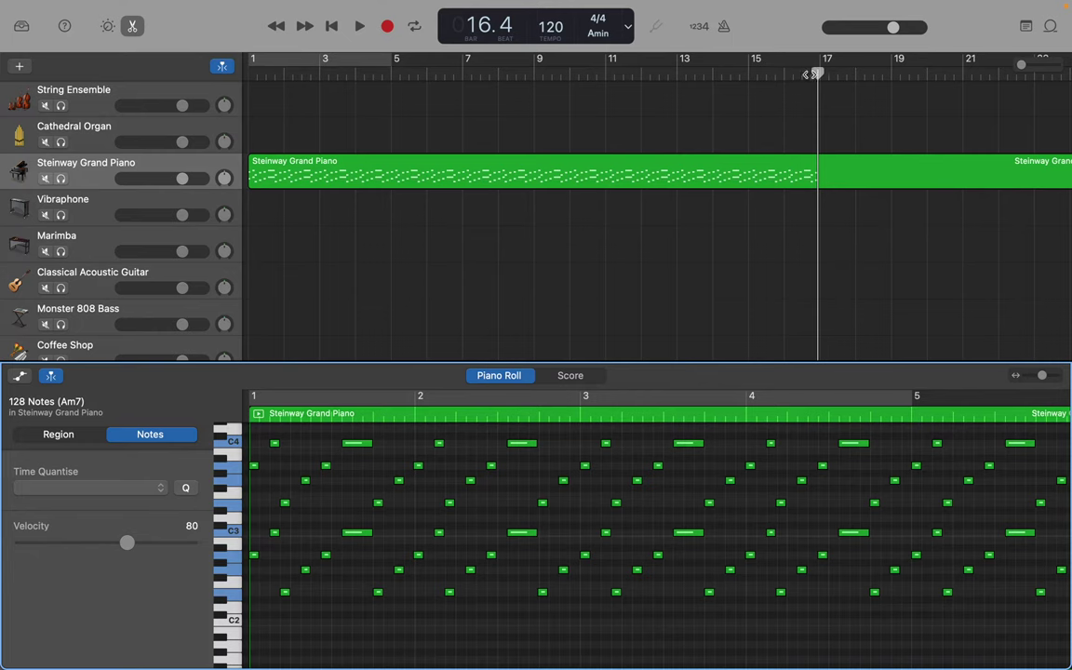
pyautogui.moveTo(816, 72); pyautogui.dragTo(393, 83)
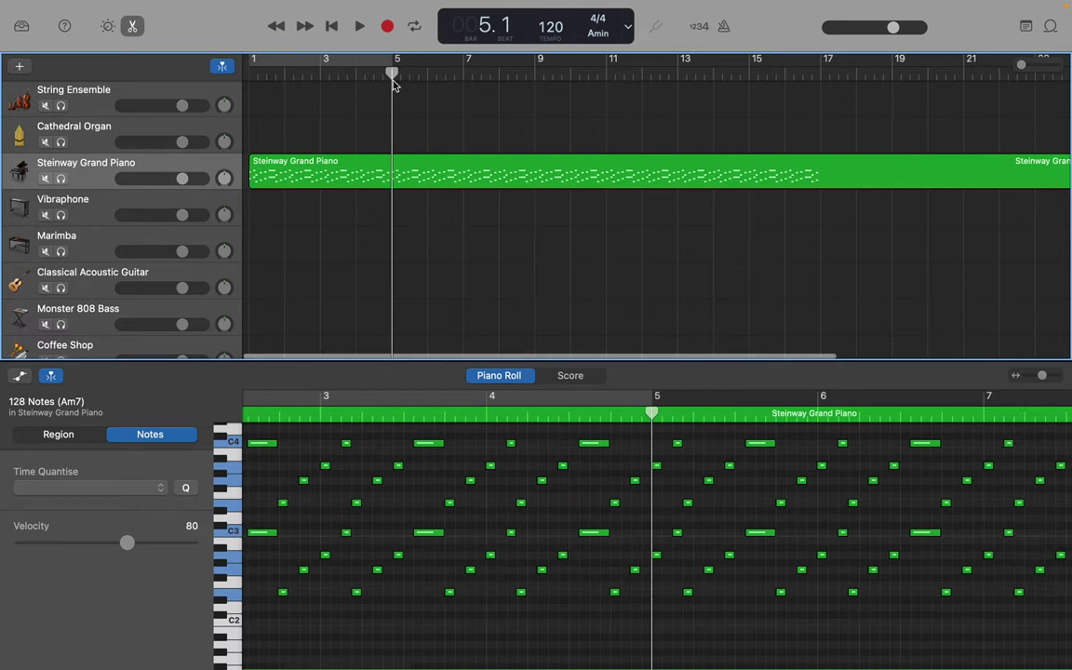
pyautogui.click(658, 617)
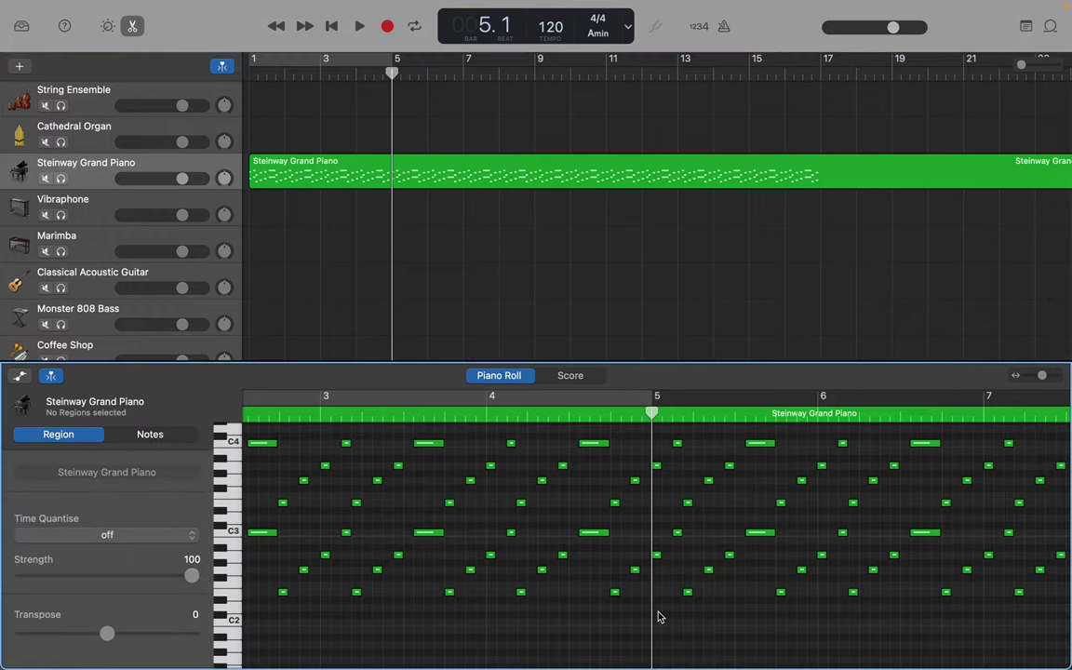
pyautogui.moveTo(646, 617); pyautogui.dragTo(172, 446)
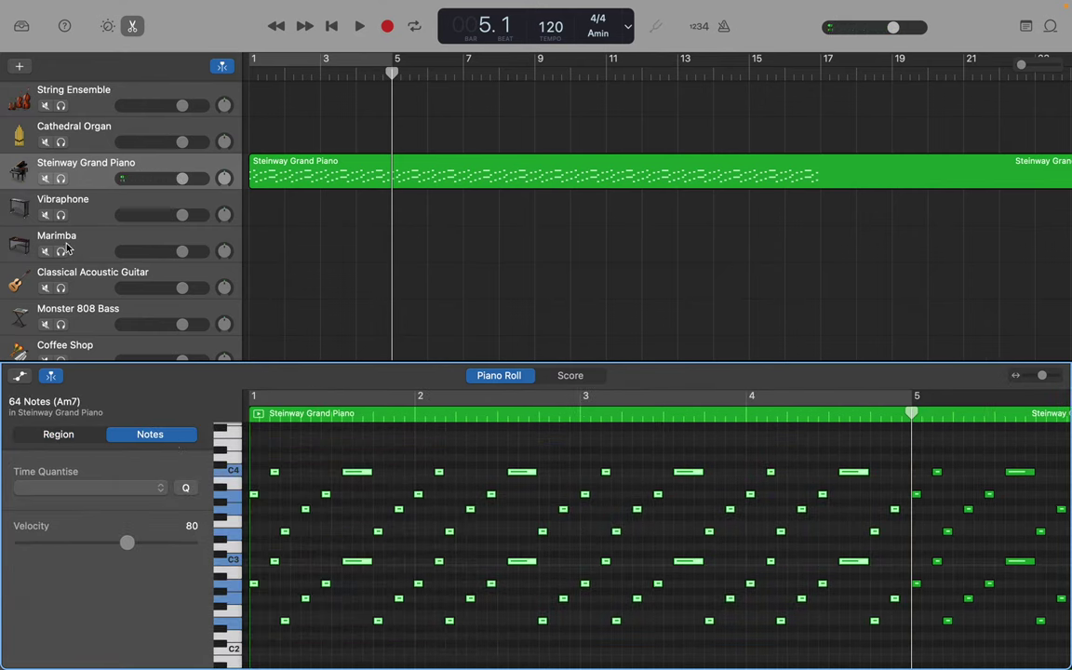
pyautogui.click(85, 220)
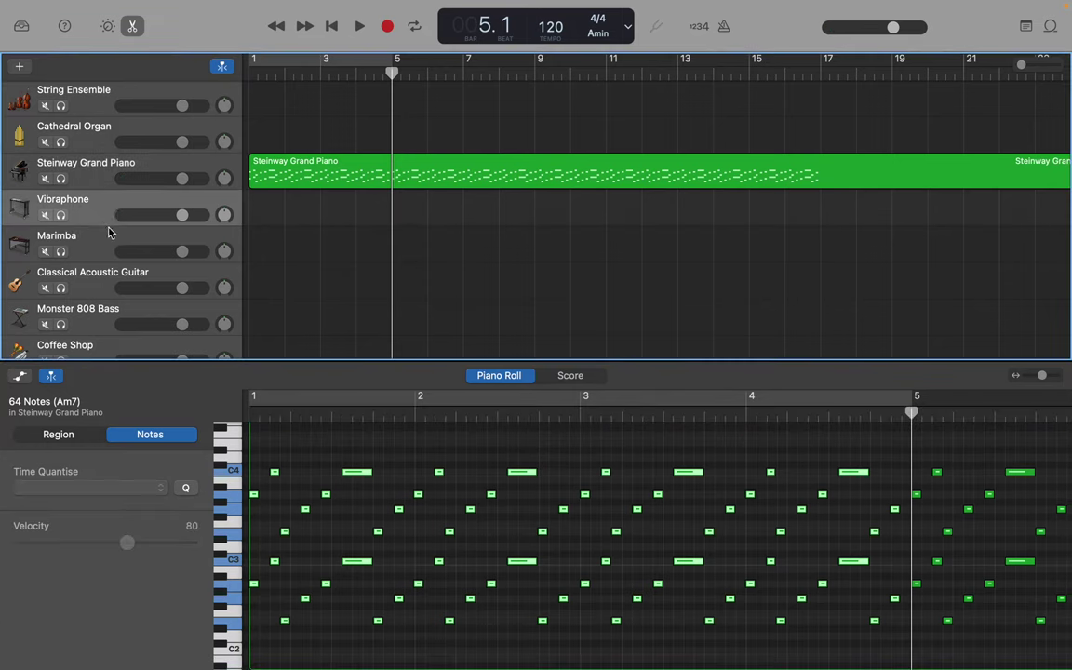
pyautogui.click(282, 213)
pyautogui.click(190, 158)
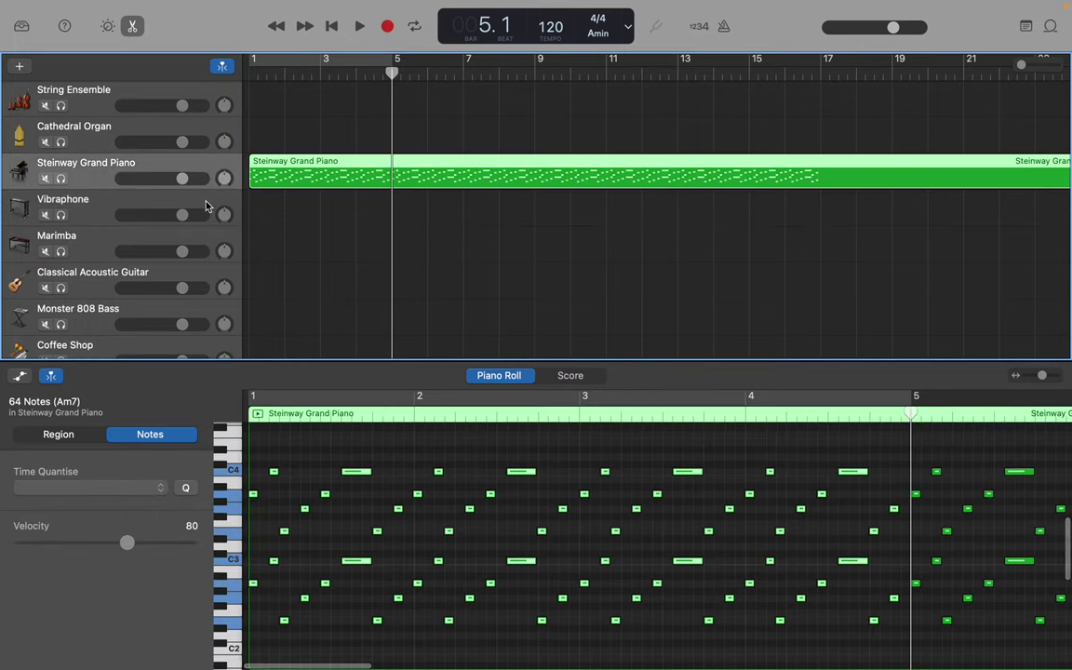
pyautogui.click(191, 200)
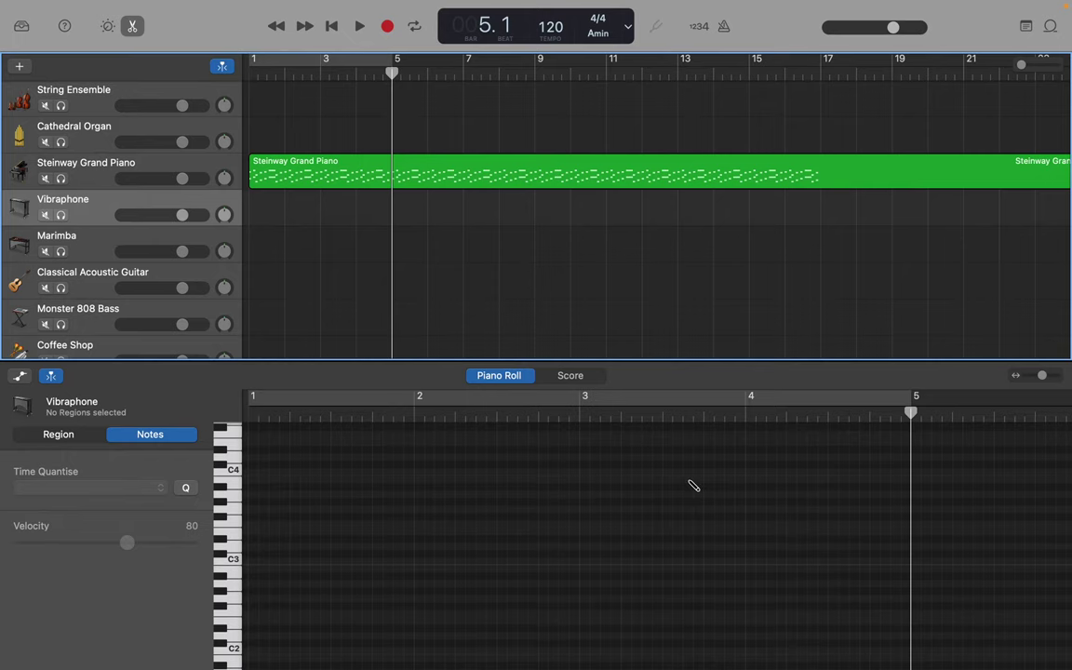
pyautogui.press('super+v')
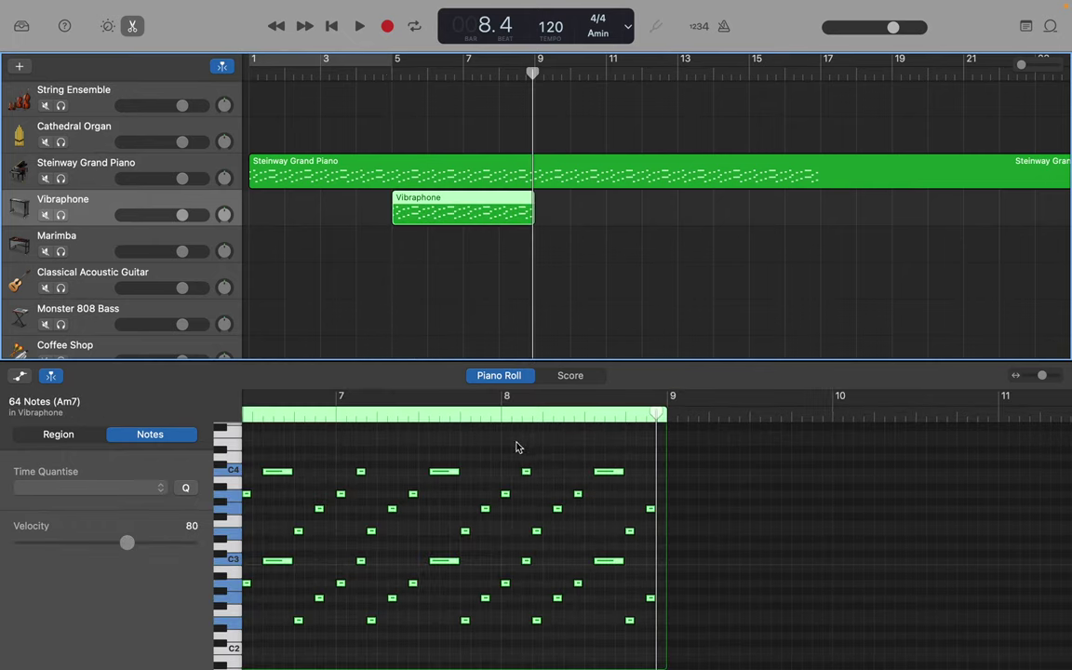
# Step: Raise all the pasted Vibraphone notes by one octave and extend the Vibraphone region past bar 18
pyautogui.hscroll(-5, 405, 458)
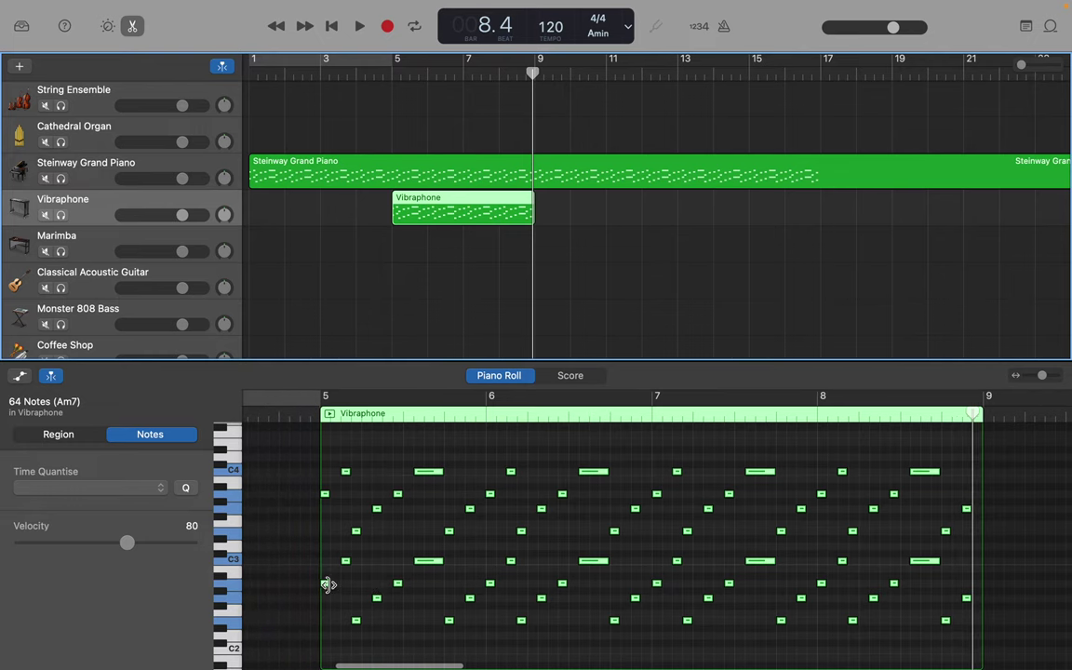
pyautogui.moveTo(328, 583); pyautogui.dragTo(325, 501)
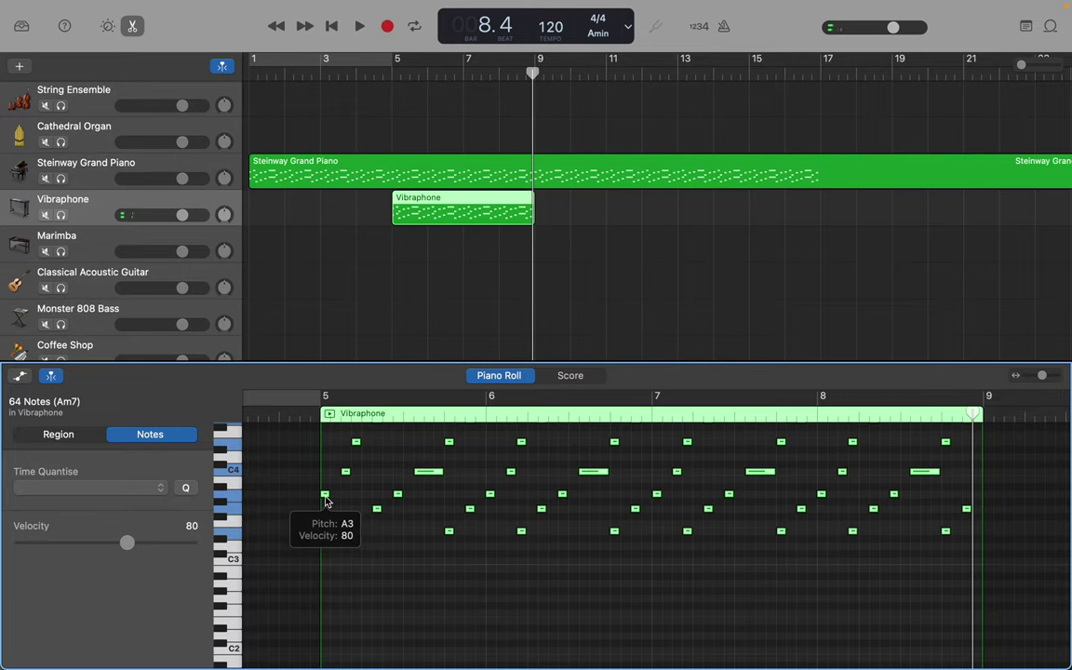
pyautogui.hscroll(3, 1067, 508)
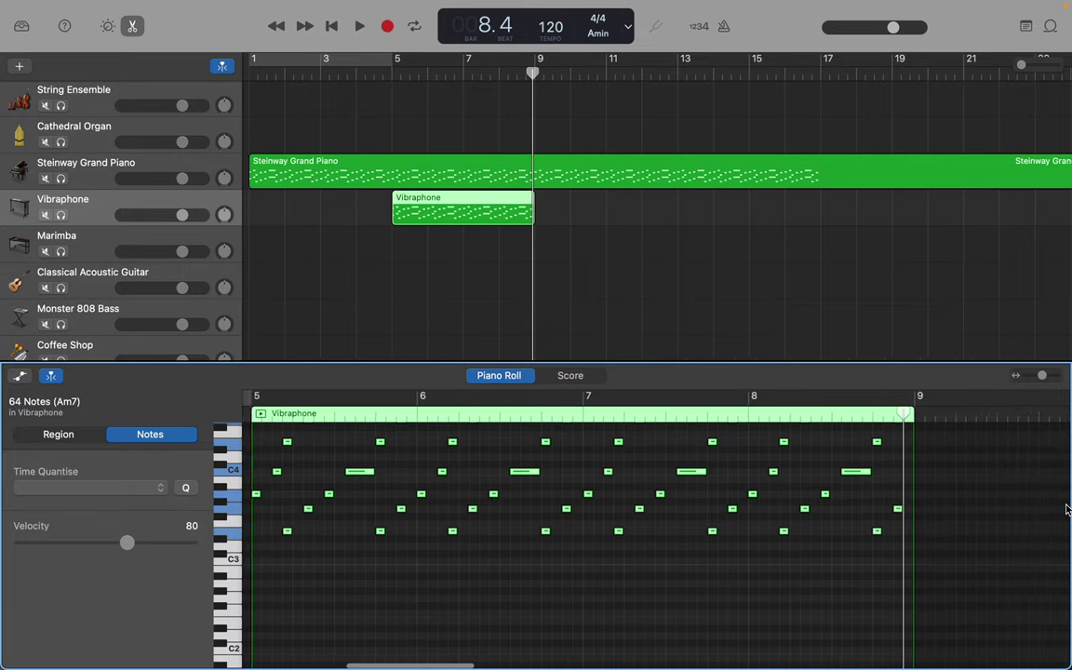
pyautogui.hscroll(10, 1066, 507)
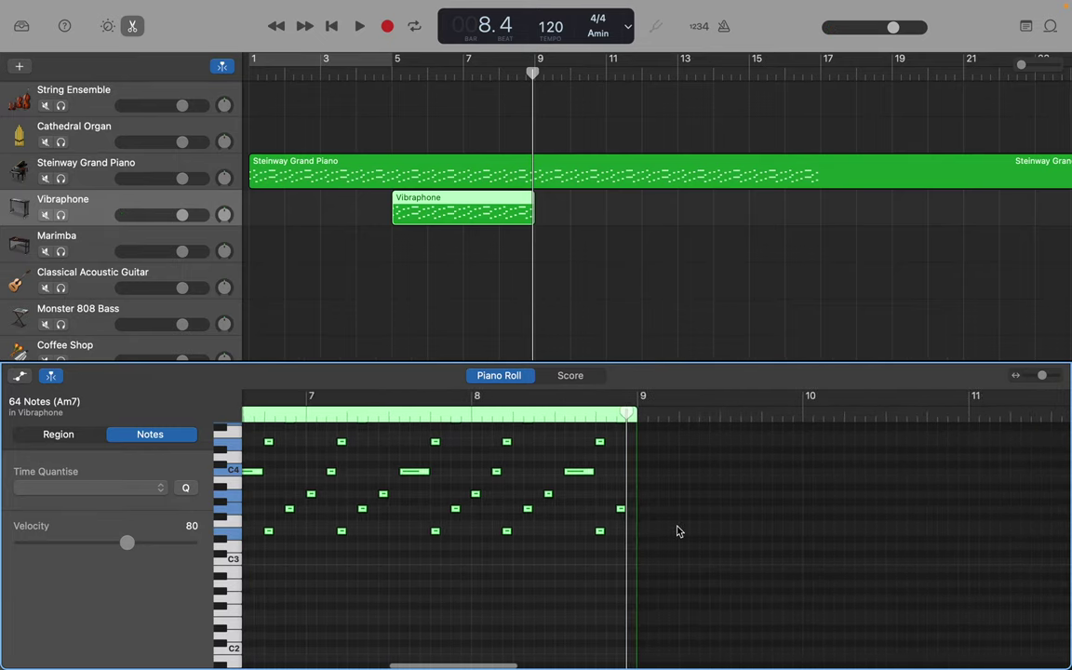
pyautogui.moveTo(637, 536); pyautogui.dragTo(1068, 510)
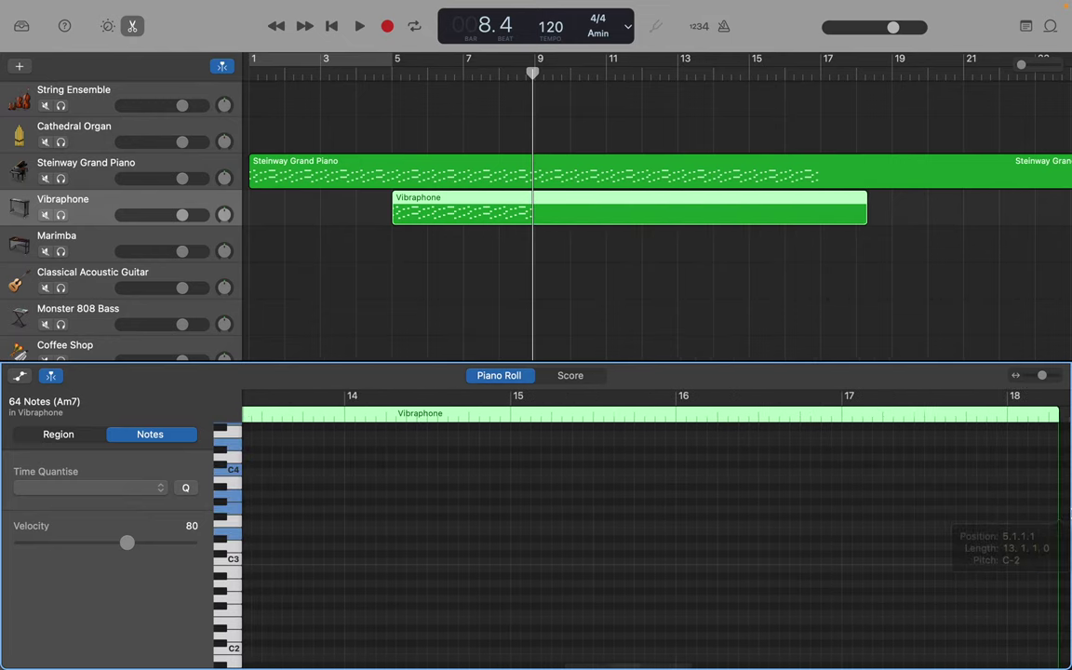
# Step: Copy the four bars of raised Vibraphone notes and paste them at the start of bar 9 and again at bar 13
pyautogui.hscroll(-15, 1067, 510)
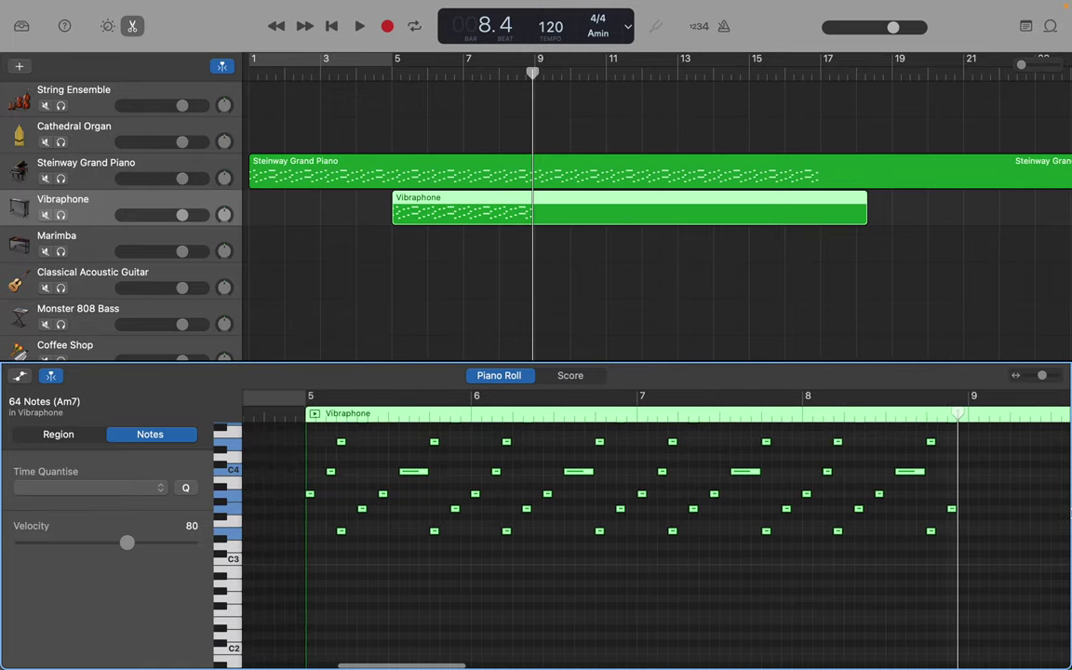
pyautogui.scroll(5, 1068, 509)
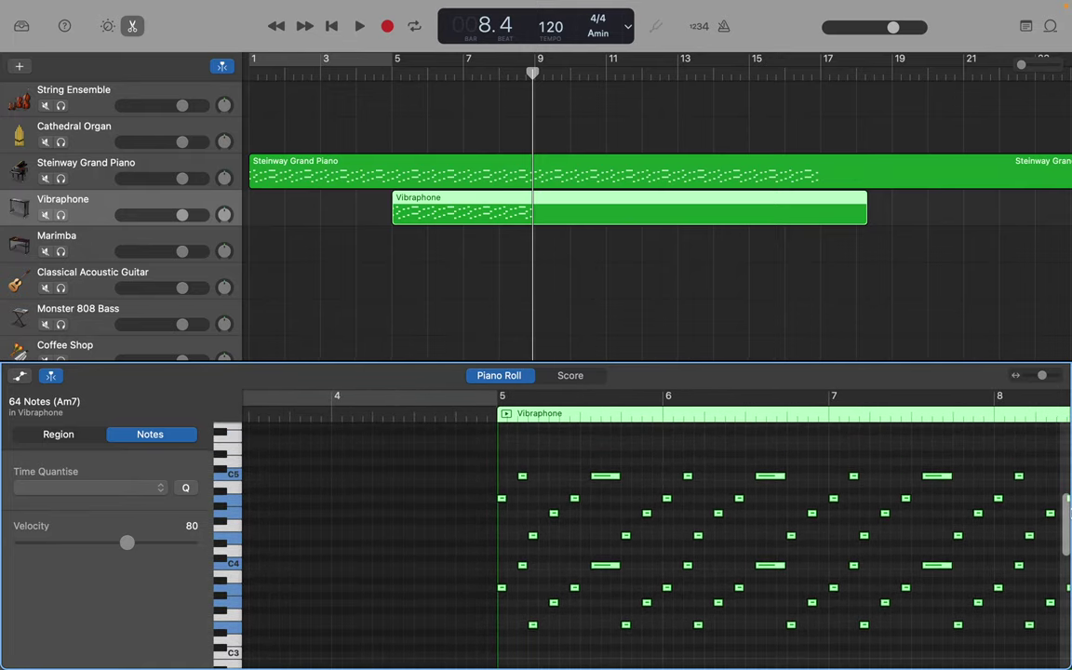
pyautogui.hscroll(3, 1068, 510)
pyautogui.hscroll(8, 1068, 510)
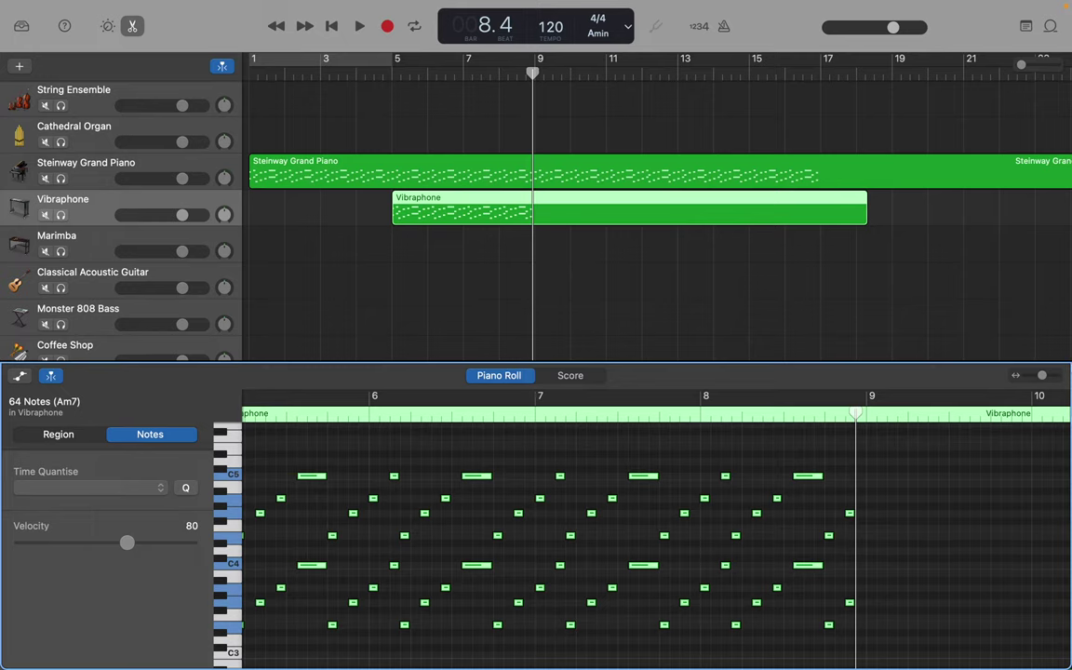
pyautogui.moveTo(856, 418); pyautogui.dragTo(866, 414)
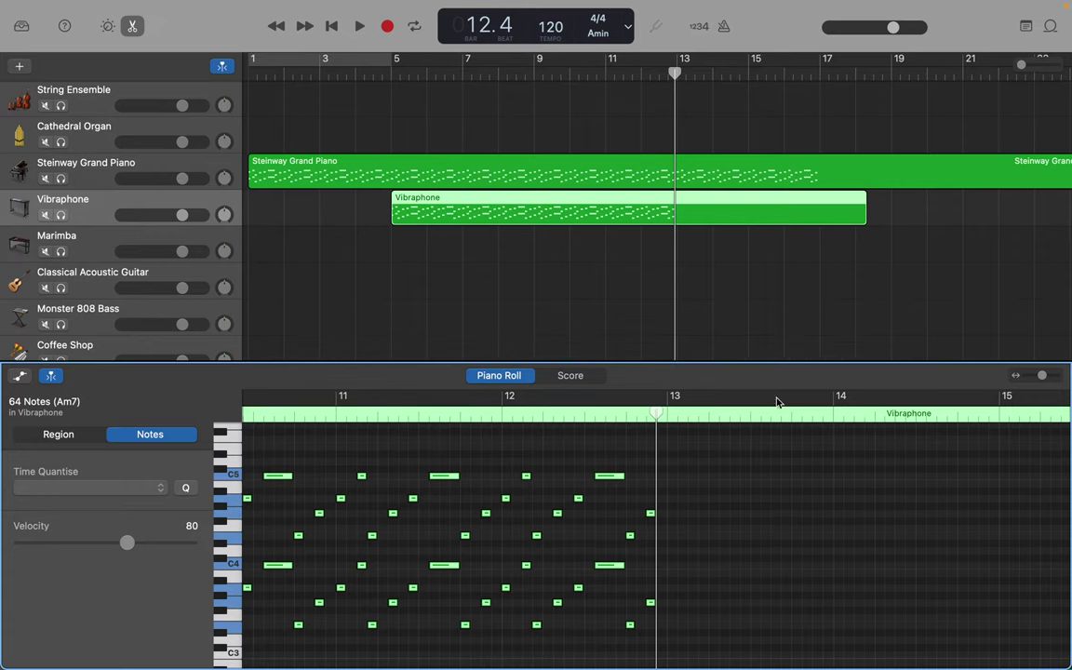
pyautogui.moveTo(659, 410); pyautogui.dragTo(666, 412)
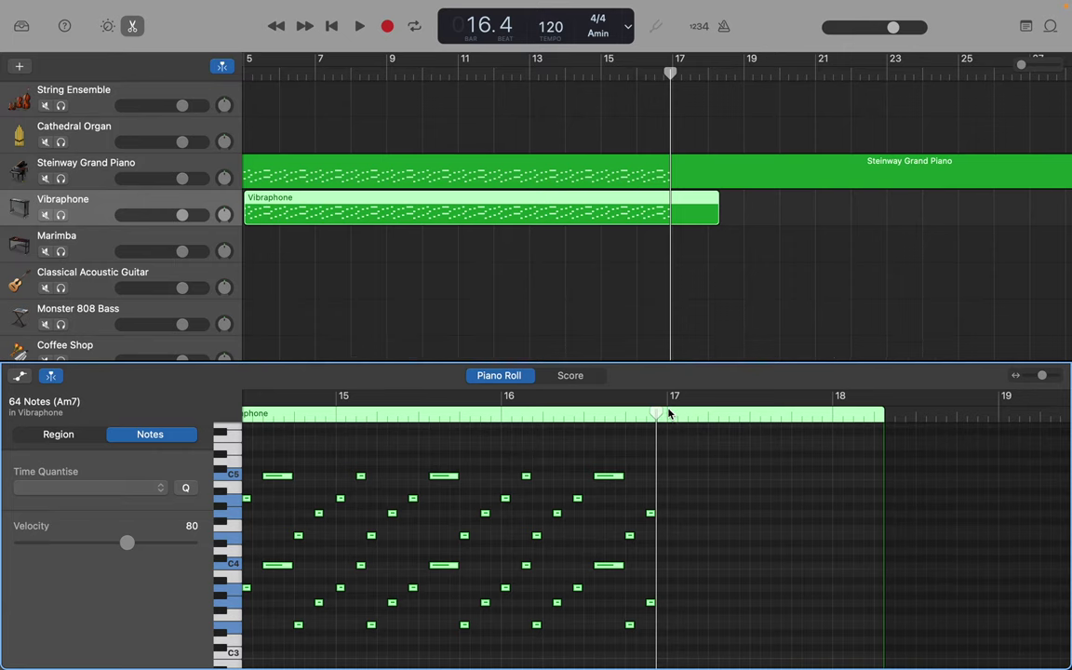
# Step: Select the Marimba track and move the playhead to the start of bar 9
pyautogui.hscroll(-15, 660, 411)
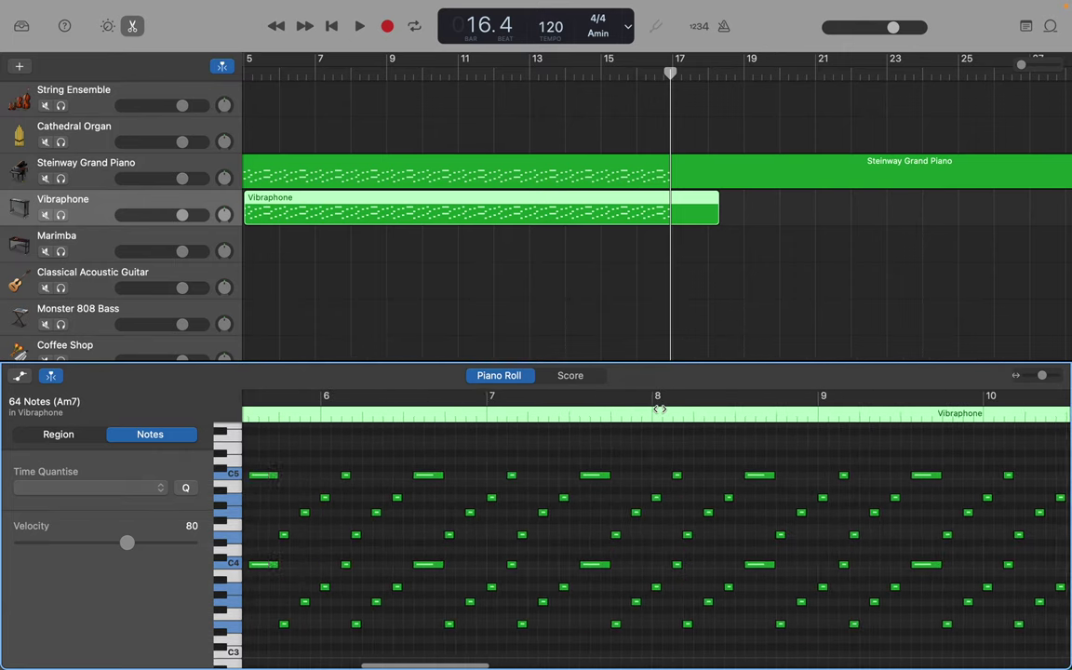
pyautogui.hscroll(5, 660, 408)
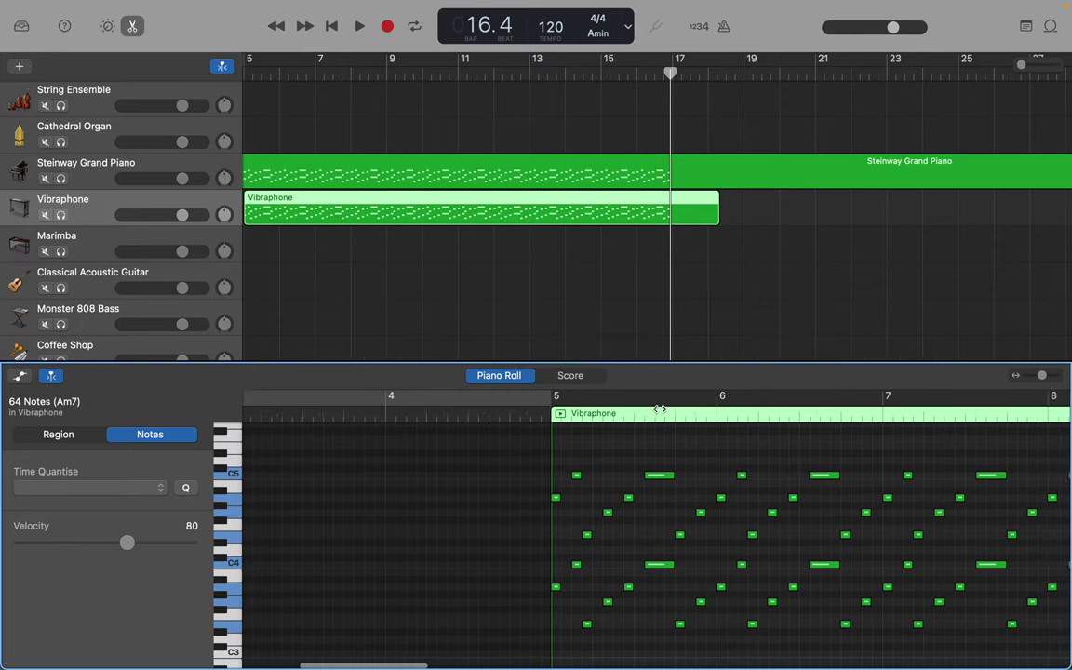
pyautogui.hscroll(2, 414, 393)
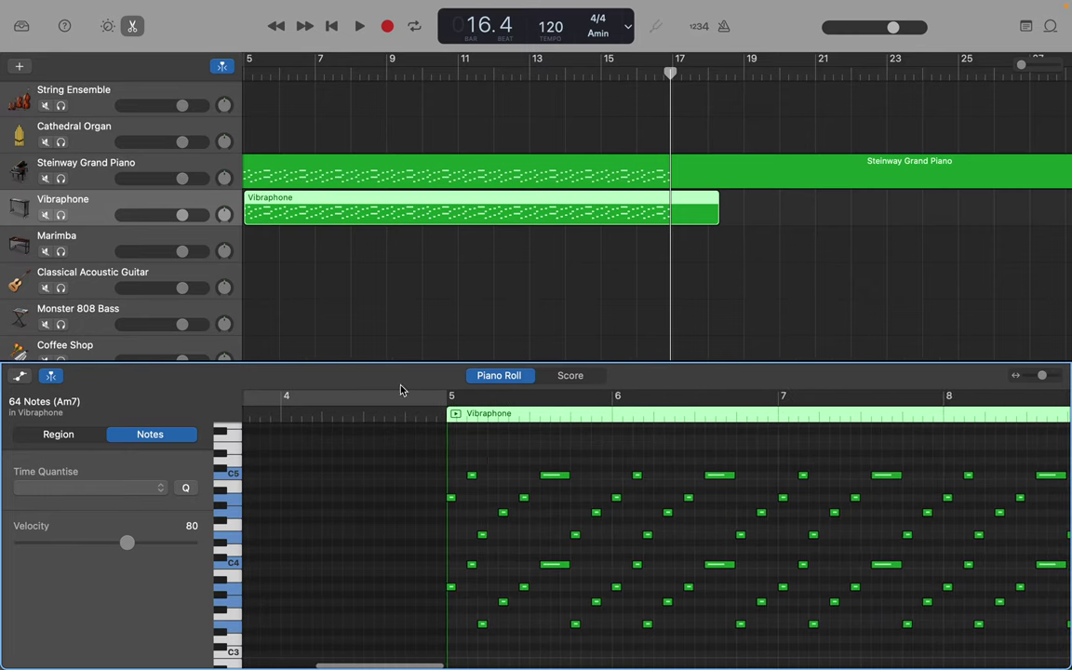
pyautogui.click(100, 244)
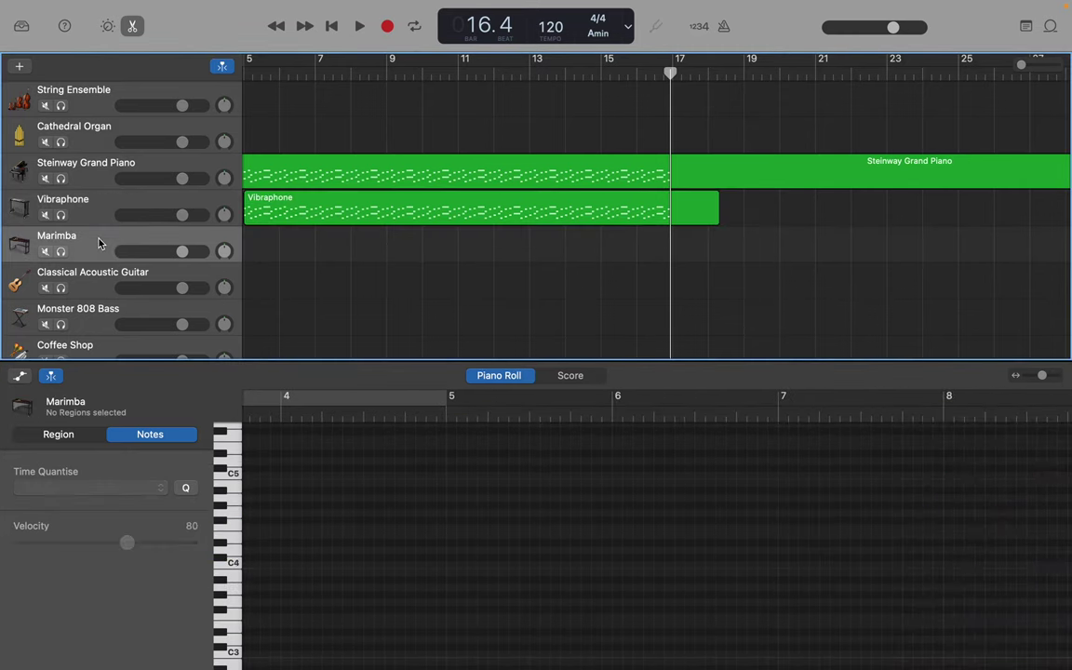
pyautogui.hscroll(-4, 99, 244)
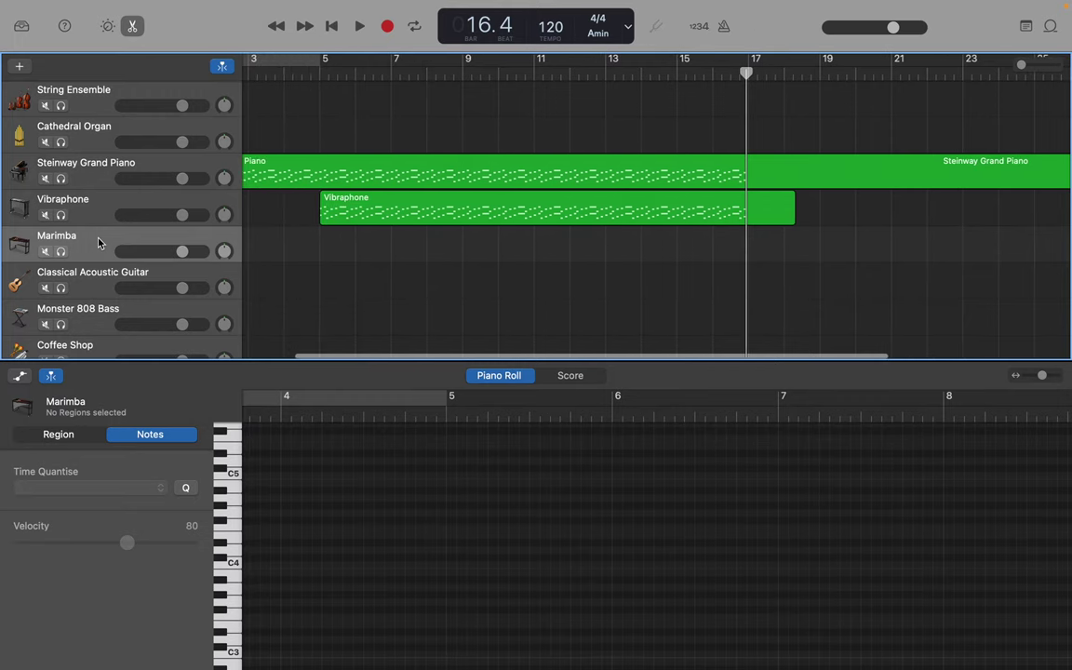
pyautogui.hscroll(-3, 99, 244)
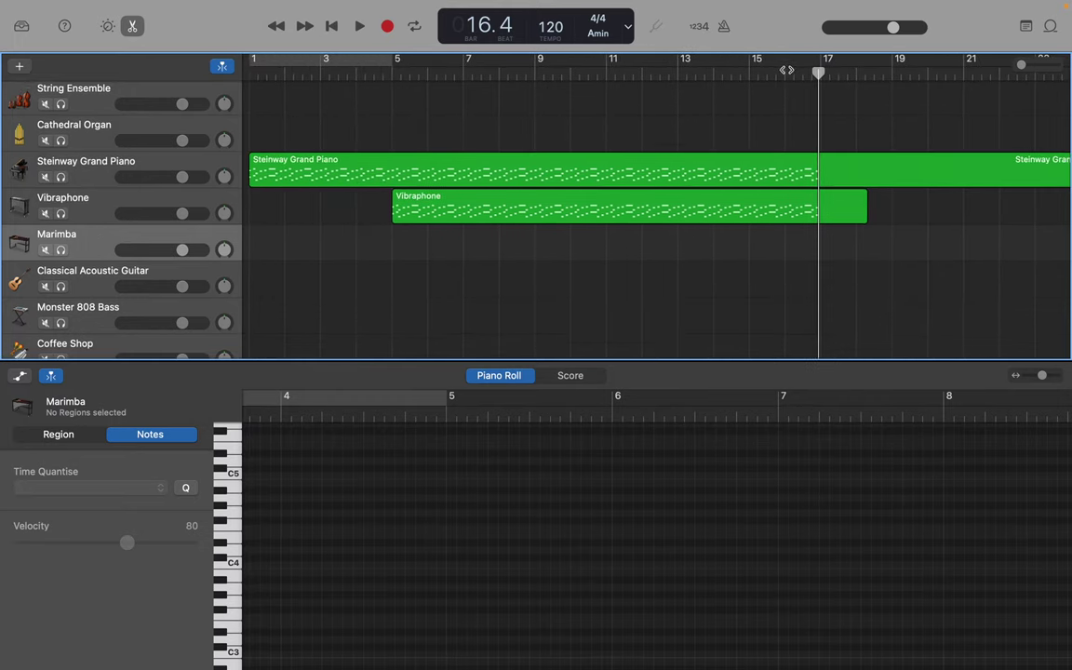
pyautogui.moveTo(815, 72); pyautogui.dragTo(536, 74)
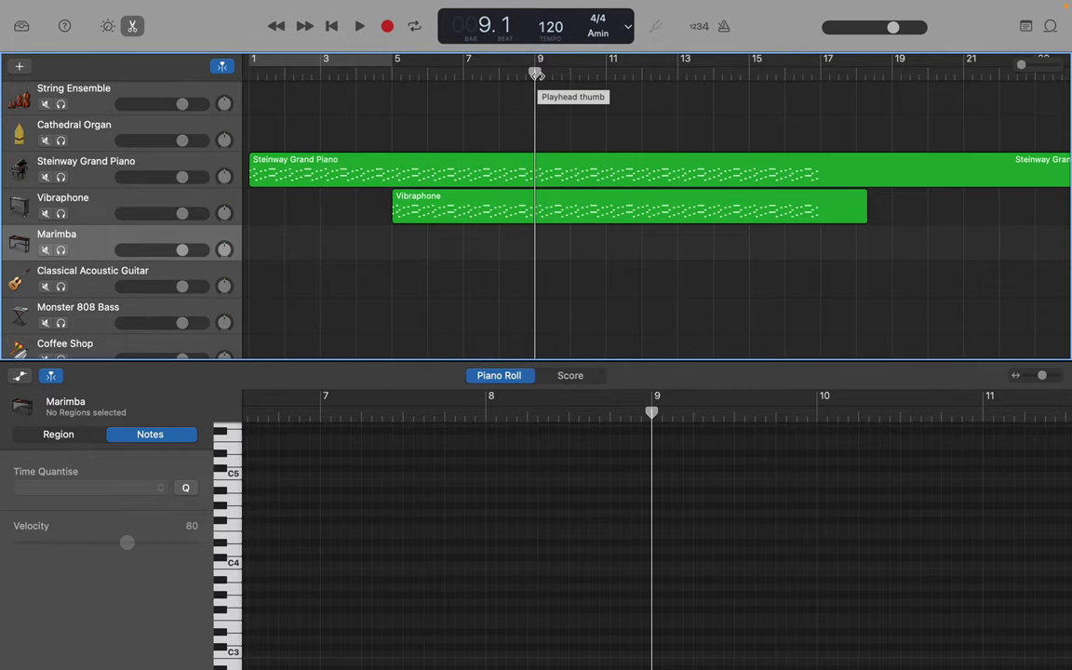
# Step: Copy the upper-octave Steinway Grand Piano notes in bars 1 to 4 and paste them on the Classical Acoustic Guitar track at bar 1
pyautogui.scroll(-3, 537, 74)
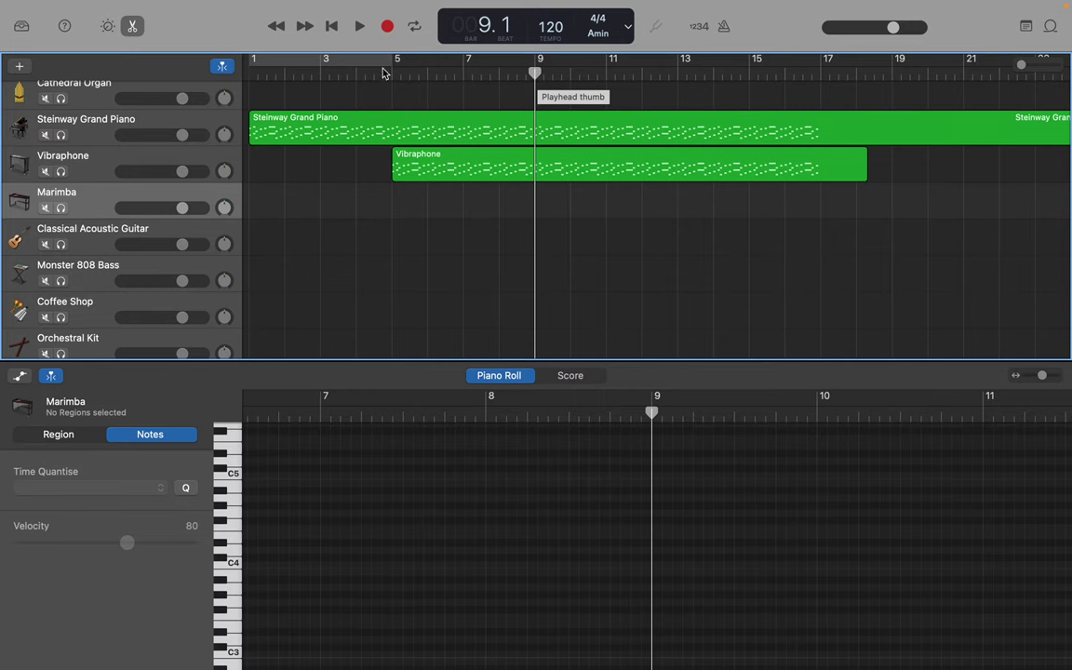
pyautogui.click(369, 119)
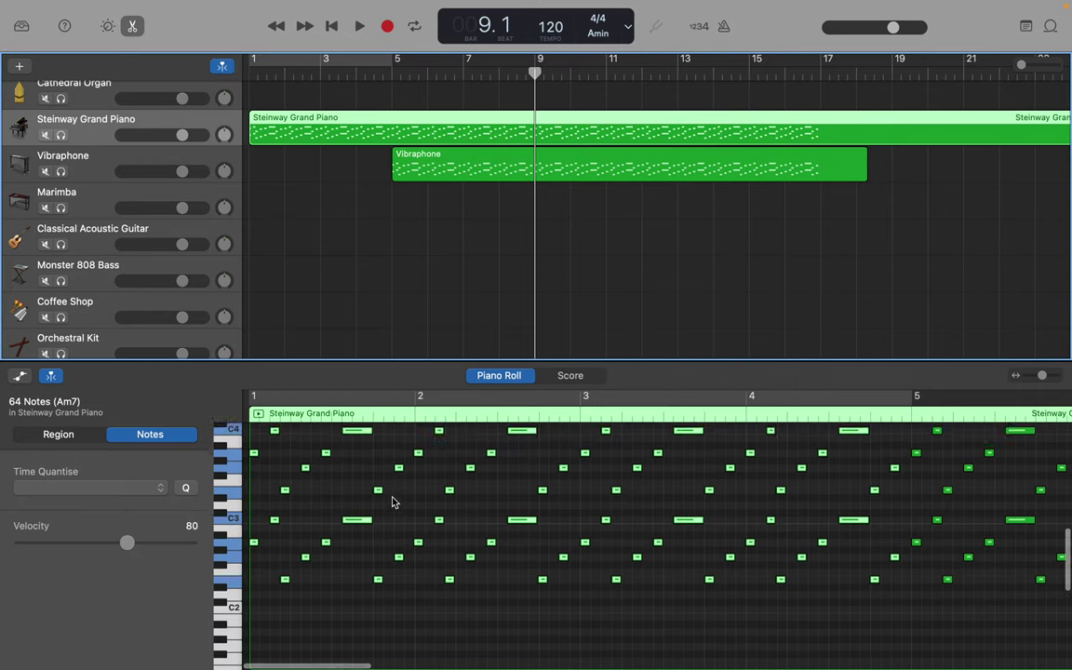
pyautogui.scroll(3, 392, 502)
pyautogui.click(288, 468)
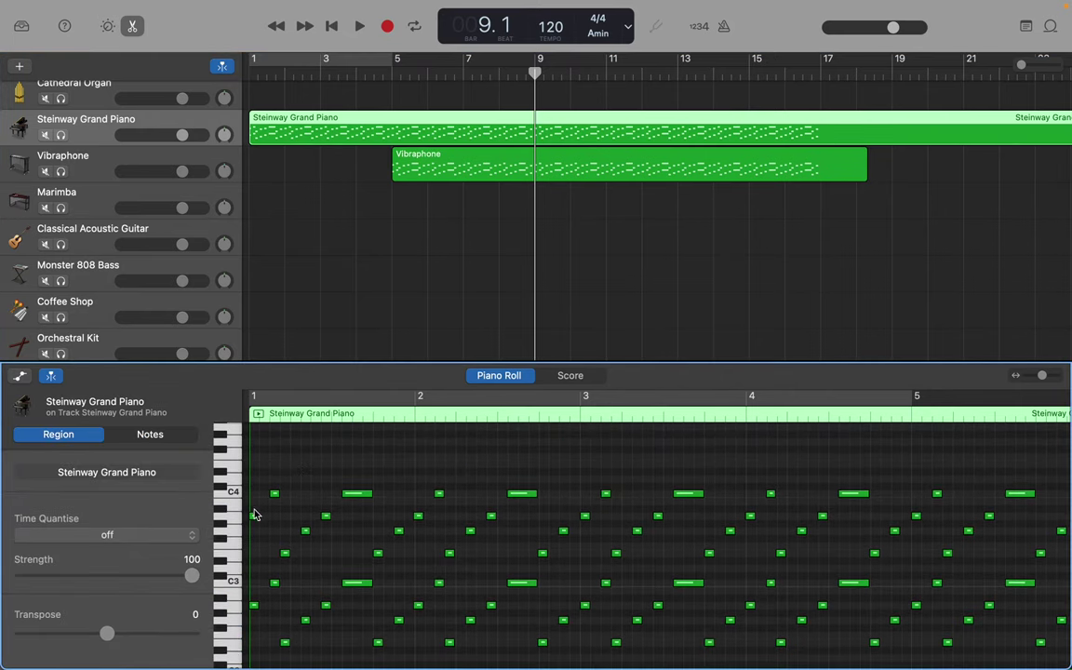
pyautogui.moveTo(256, 476); pyautogui.dragTo(904, 570)
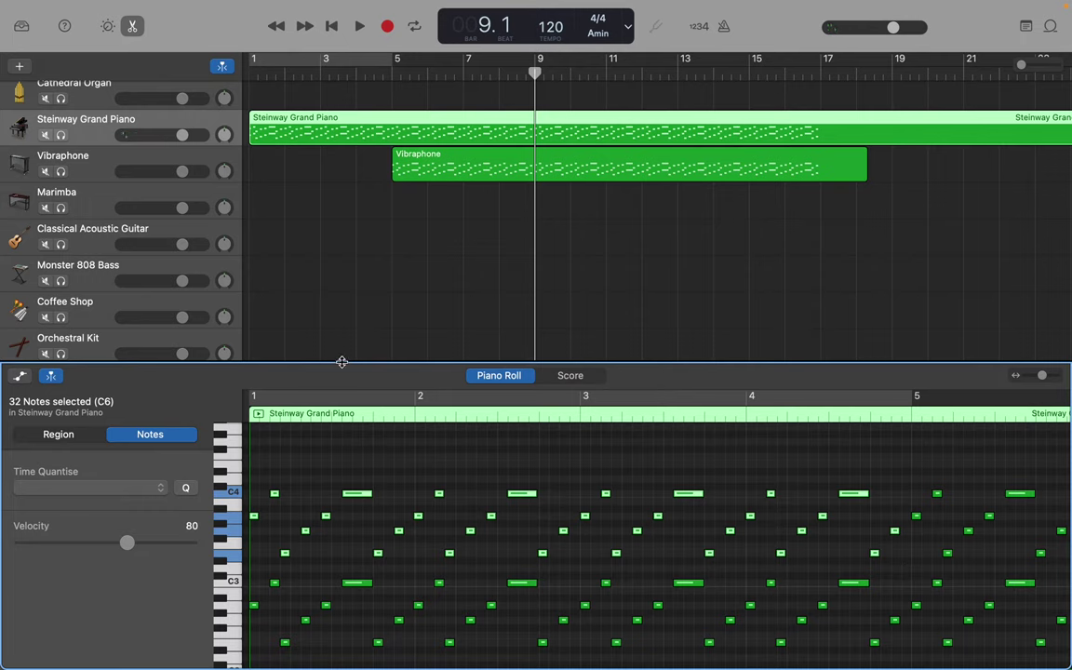
pyautogui.click(185, 240)
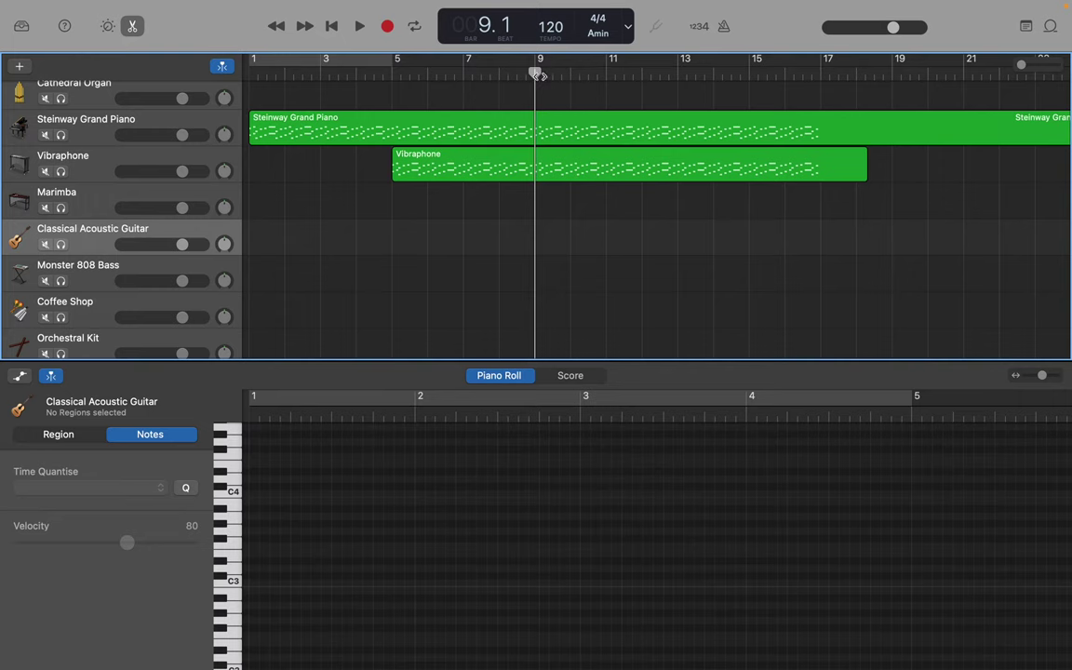
pyautogui.moveTo(537, 76); pyautogui.dragTo(225, 70)
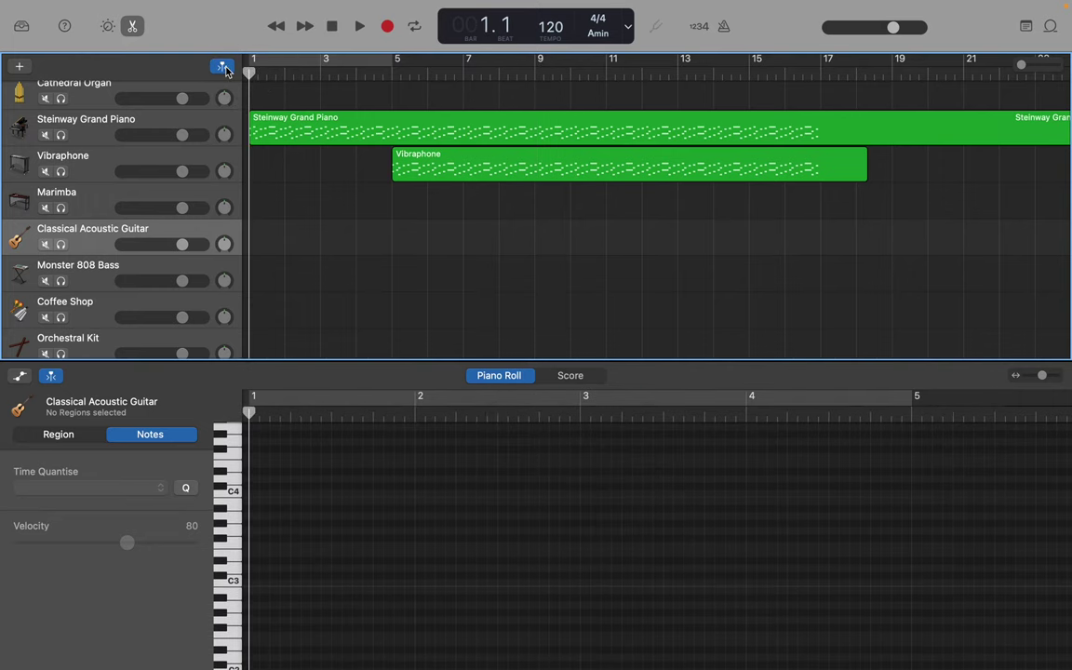
pyautogui.press('super+v')
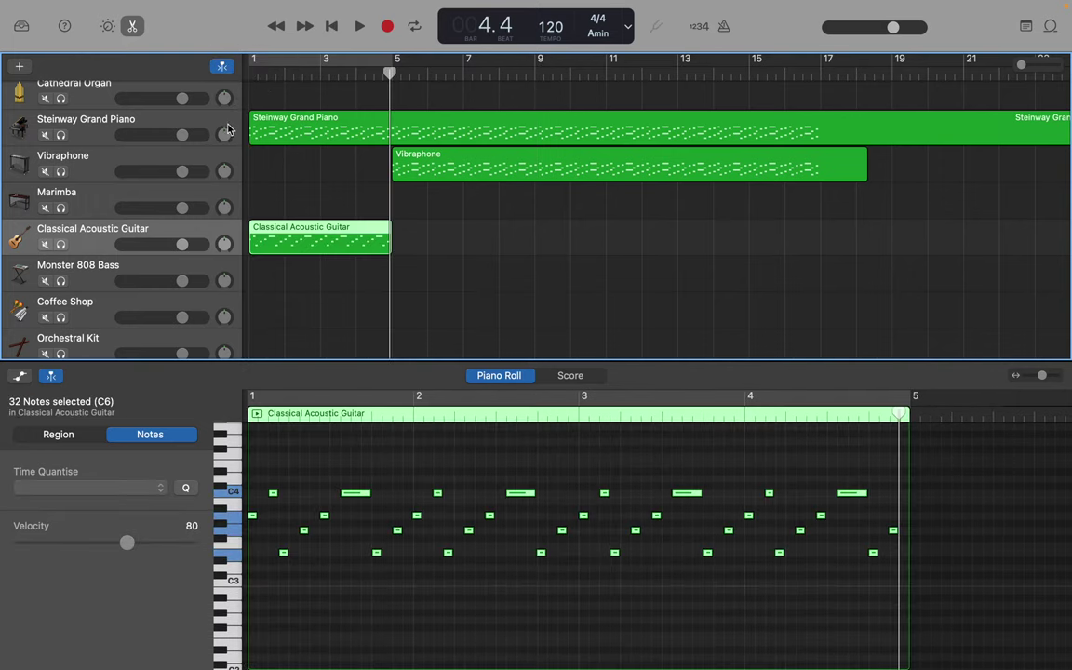
# Step: Solo the Classical Acoustic Guitar track and play its four bars from the beginning
pyautogui.click(61, 244)
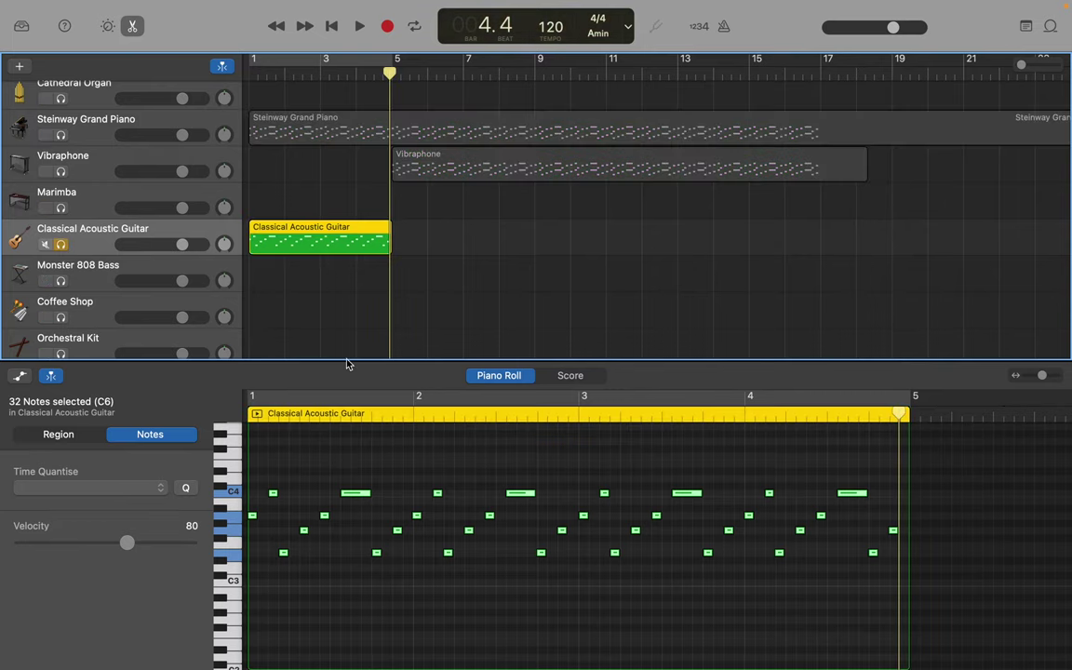
pyautogui.press('Return')
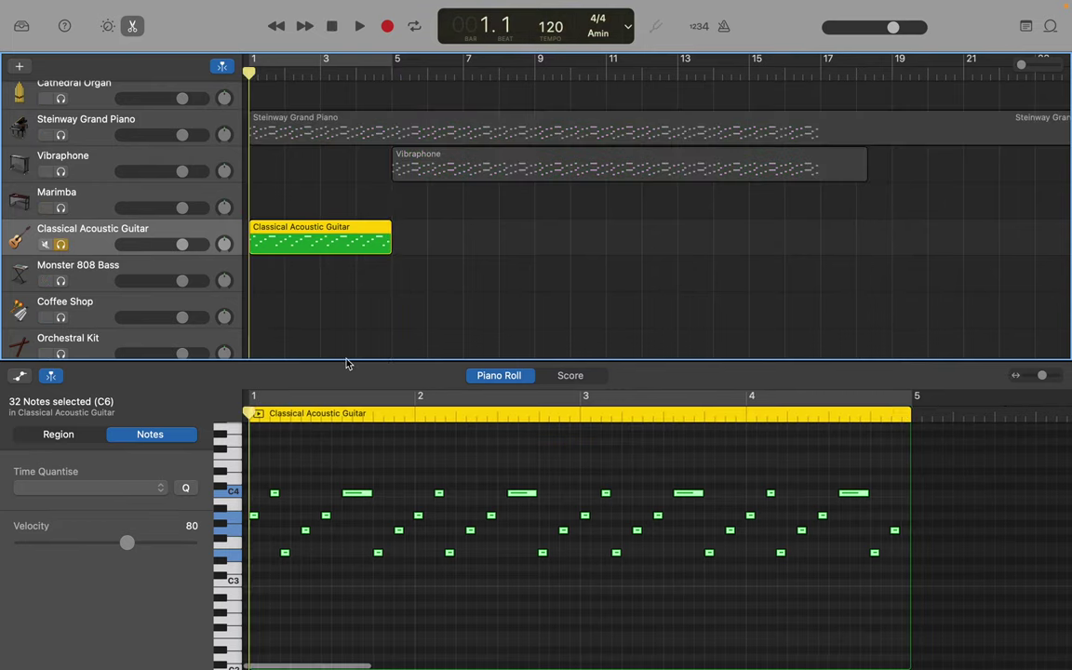
pyautogui.press('space')
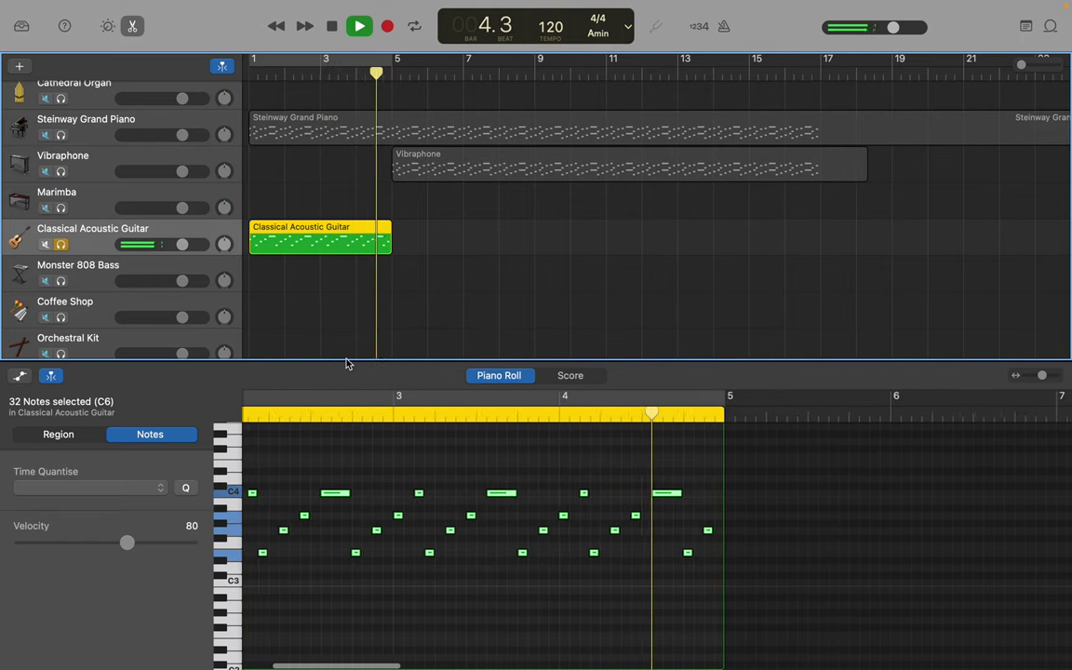
pyautogui.press('space')
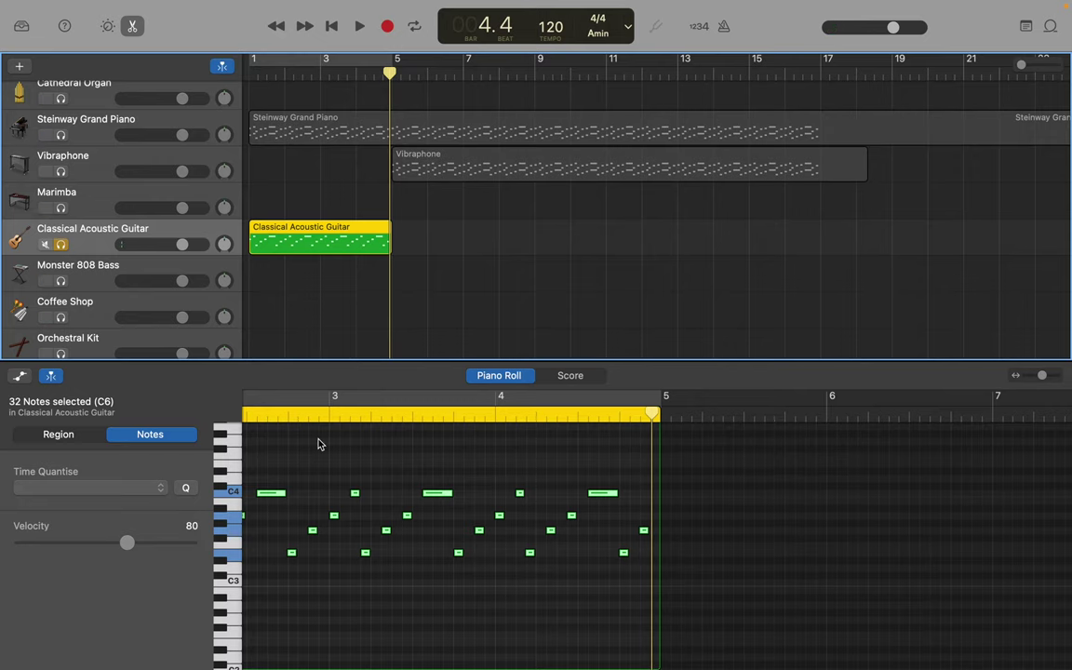
# Step: Lower all the pasted Classical Acoustic Guitar notes by one octave
pyautogui.hscroll(-2, 318, 444)
pyautogui.scroll(-5, 317, 444)
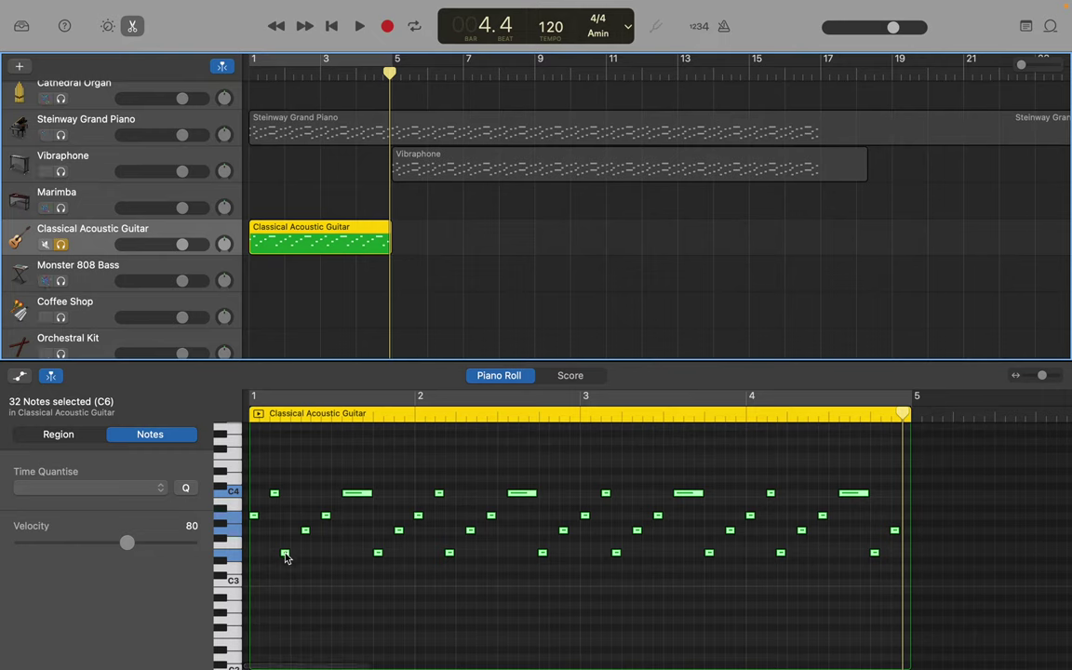
pyautogui.click(253, 517)
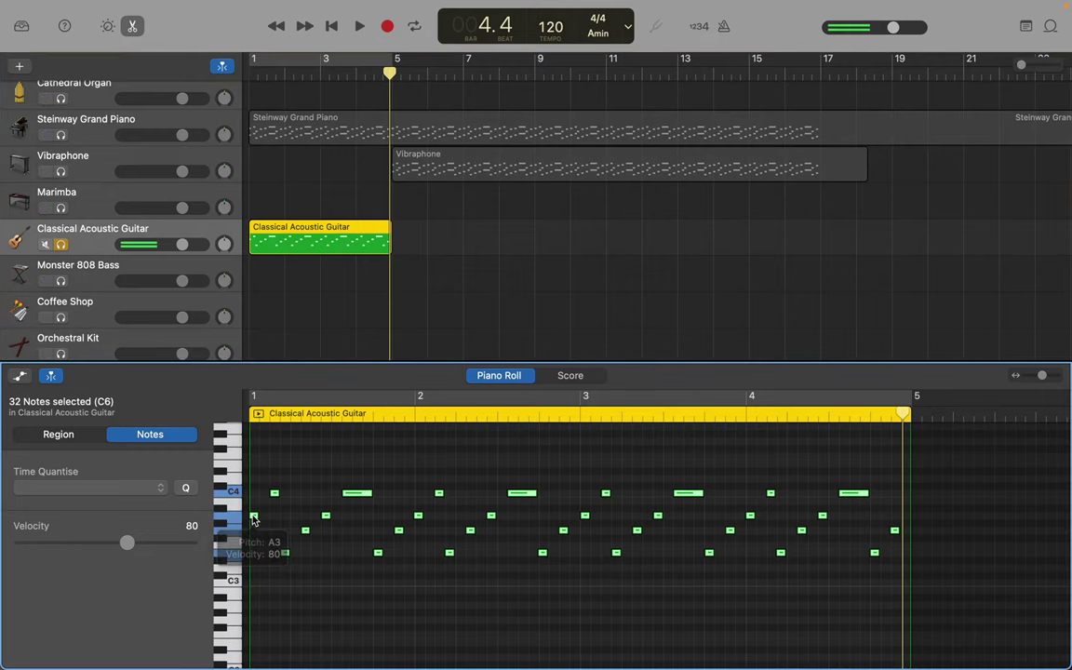
pyautogui.moveTo(253, 518); pyautogui.dragTo(255, 606)
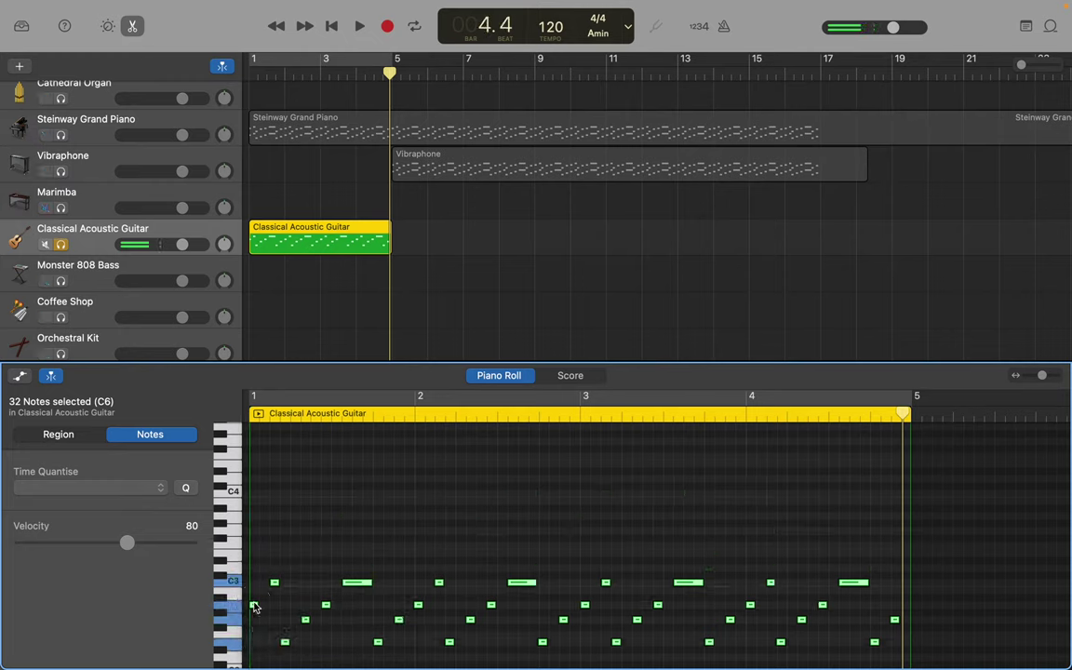
# Step: Play the lowered guitar part from bar 1, then take the Classical Acoustic Guitar track out of solo
pyautogui.press('Return')
pyautogui.press('space')
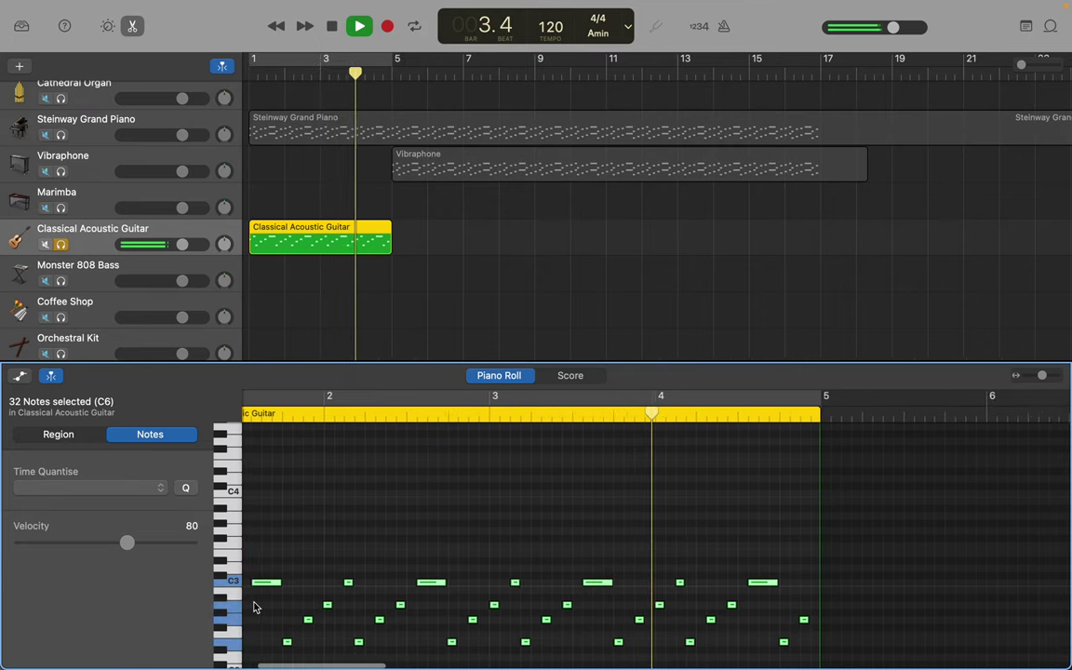
pyautogui.press('space')
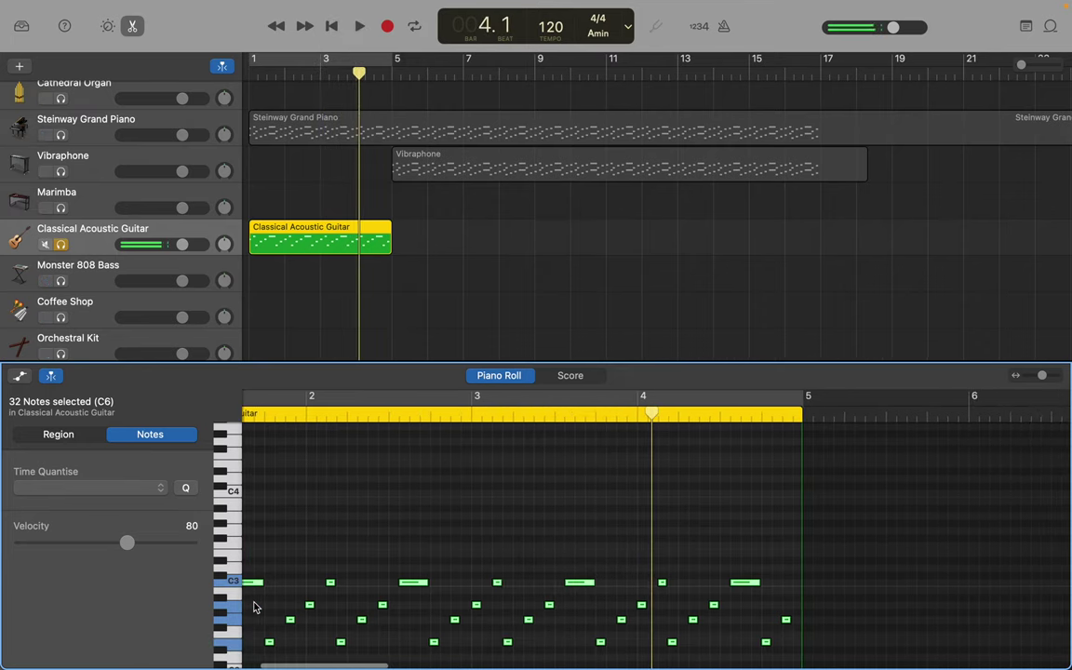
pyautogui.click(62, 245)
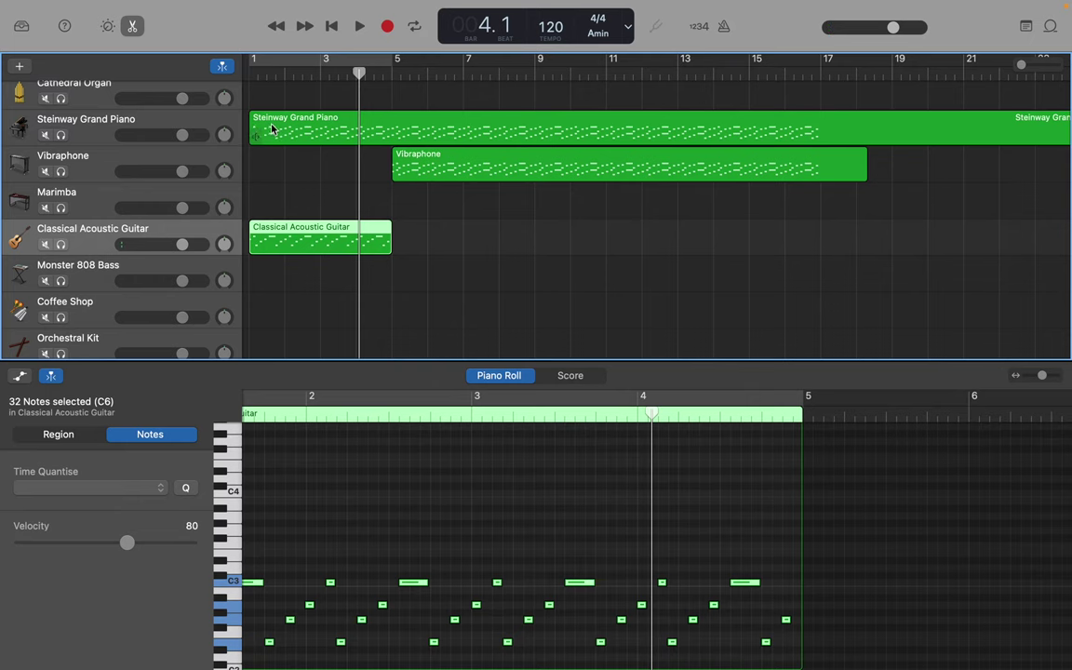
# Step: Delete the Steinway Grand Piano notes in bars 1 to 4 and trim the region's start to bar 5
pyautogui.click(372, 131)
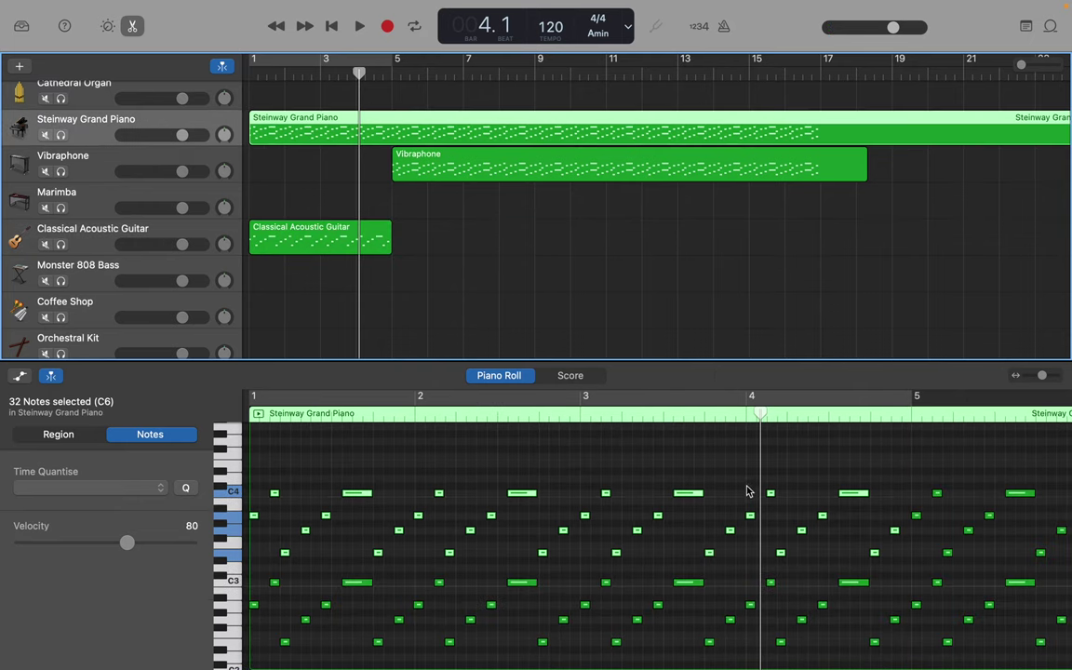
pyautogui.click(896, 478)
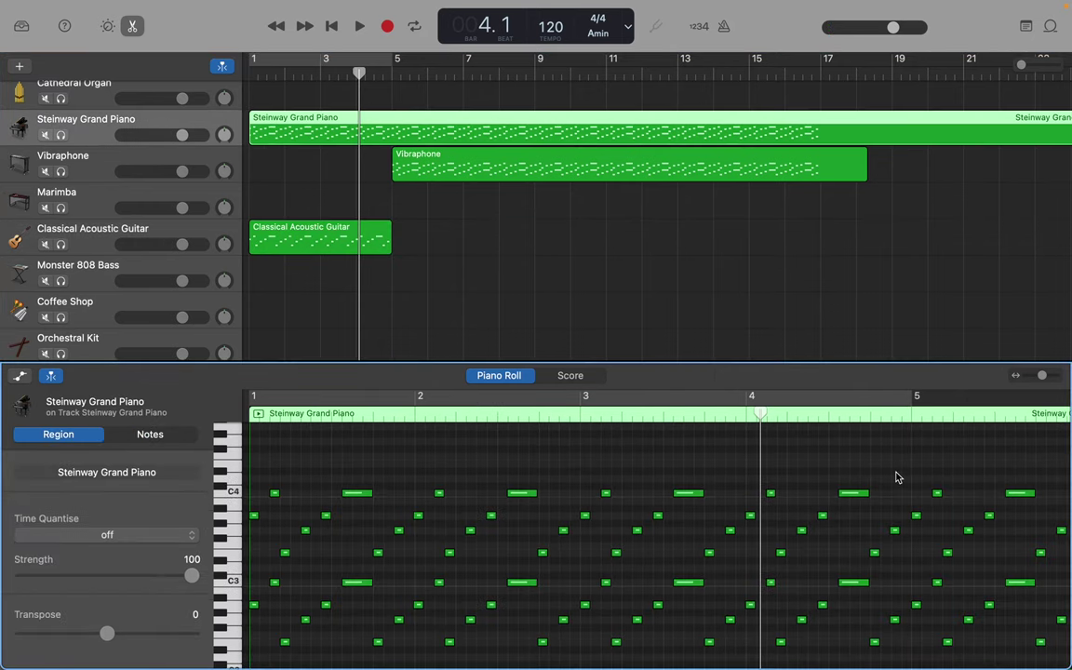
pyautogui.moveTo(901, 466); pyautogui.dragTo(160, 575)
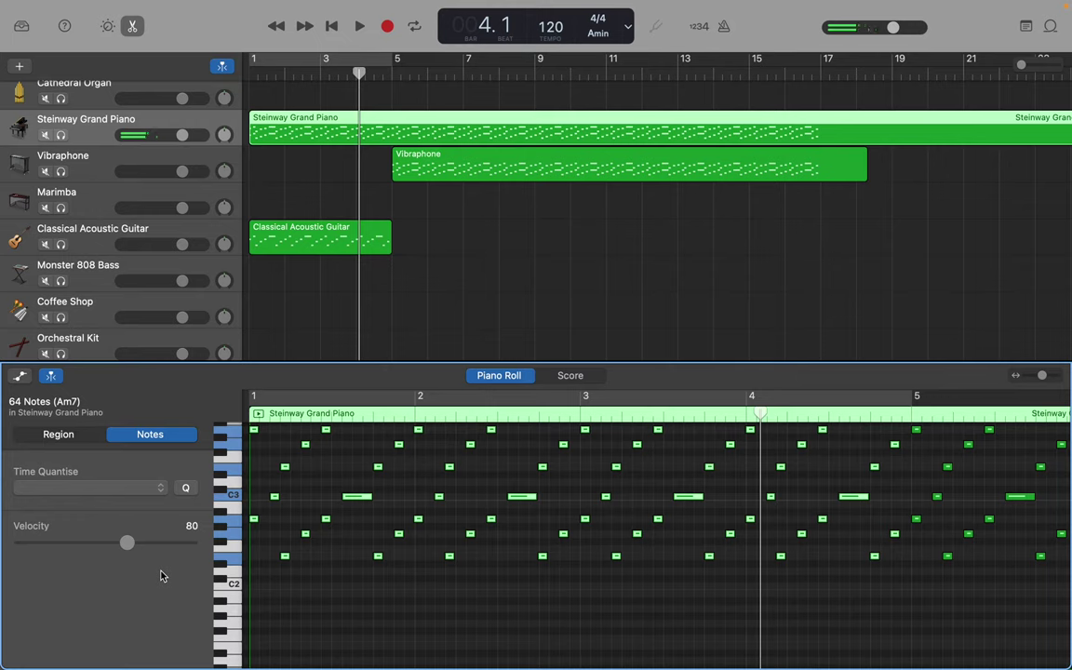
pyautogui.press('Delete')
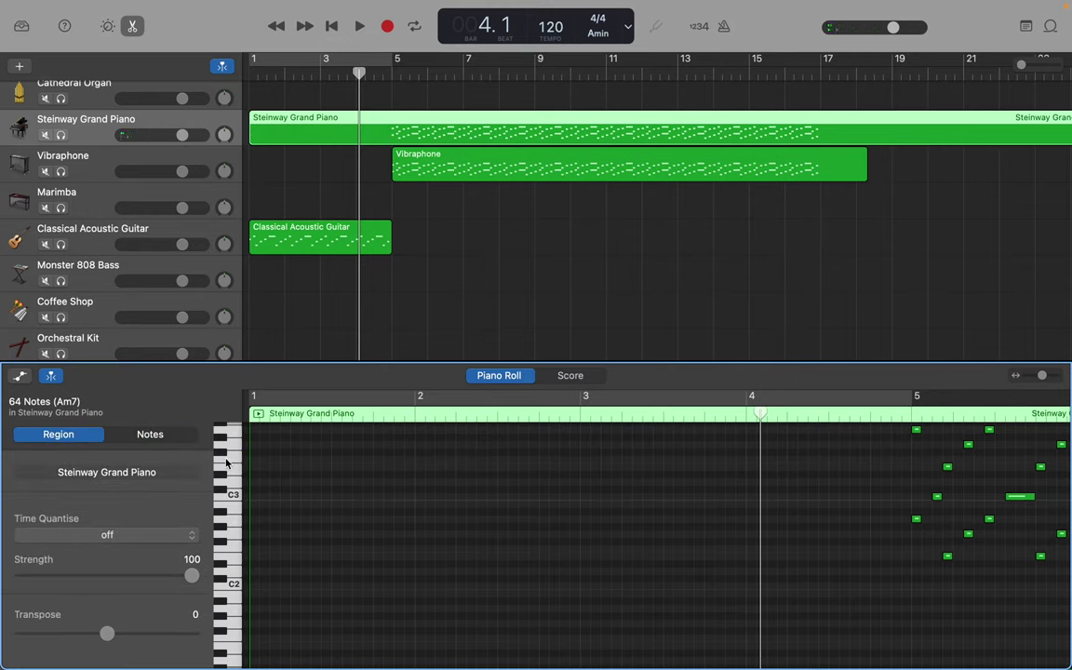
pyautogui.moveTo(252, 487); pyautogui.dragTo(912, 512)
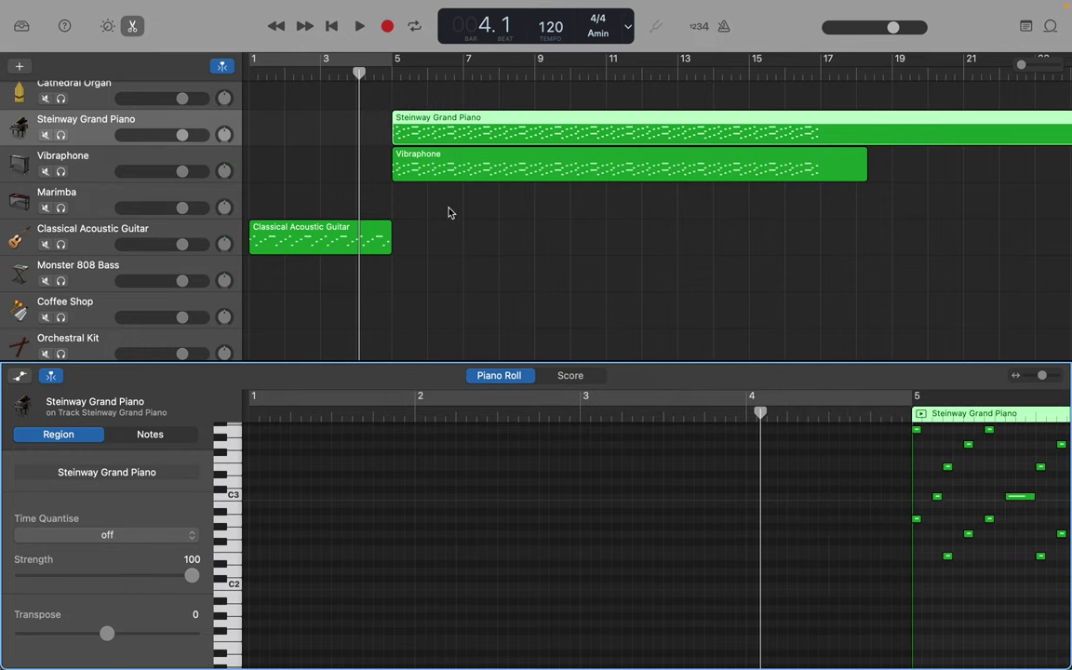
# Step: Delete the Vibraphone notes in bars 5 to 8 and trim the region's start to bar 9
pyautogui.click(409, 169)
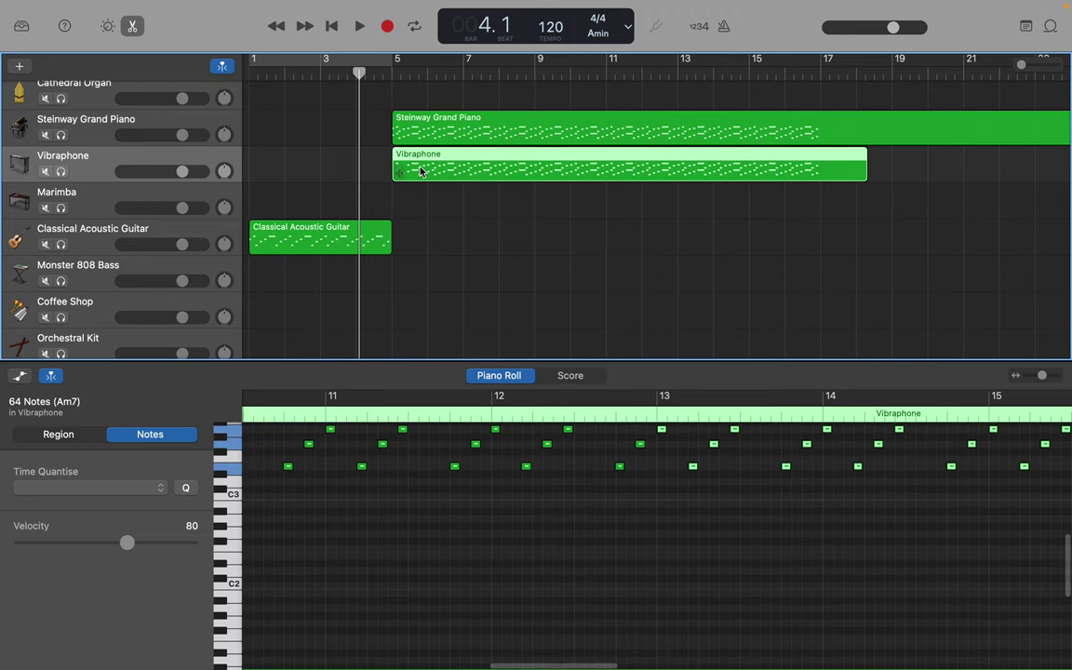
pyautogui.scroll(5, 459, 493)
pyautogui.hscroll(-8, 458, 493)
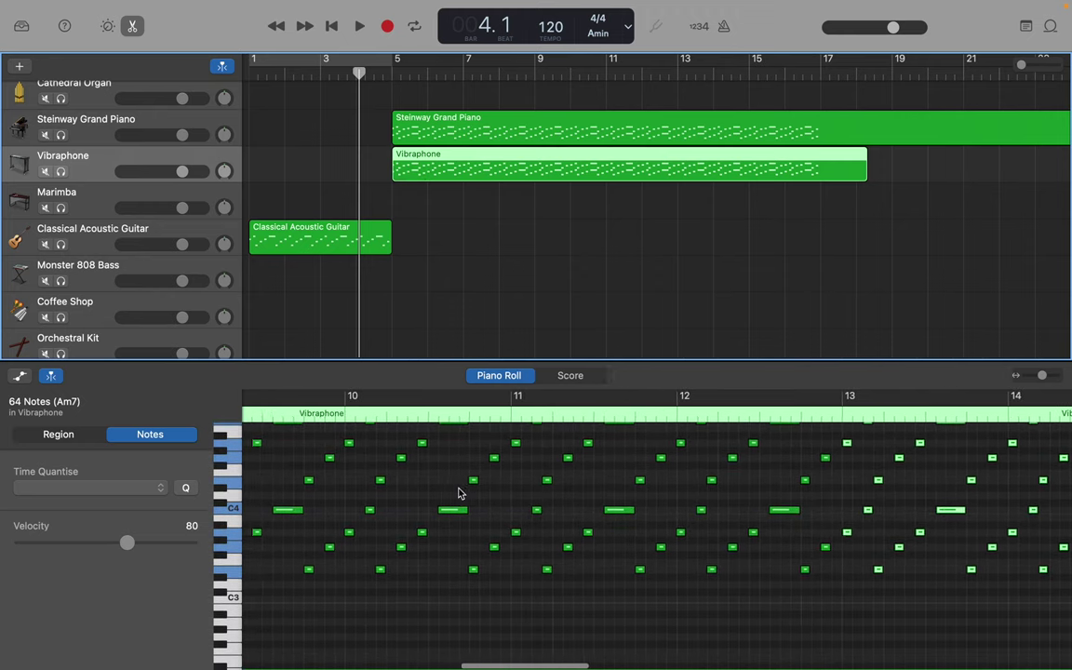
pyautogui.hscroll(-20, 458, 493)
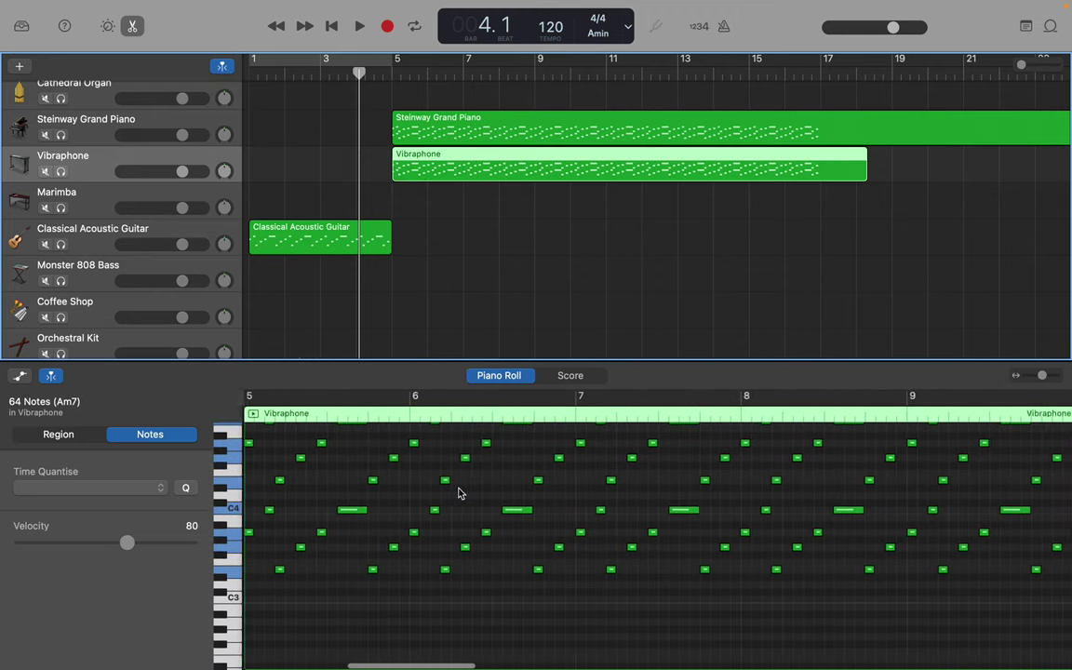
pyautogui.scroll(3, 458, 493)
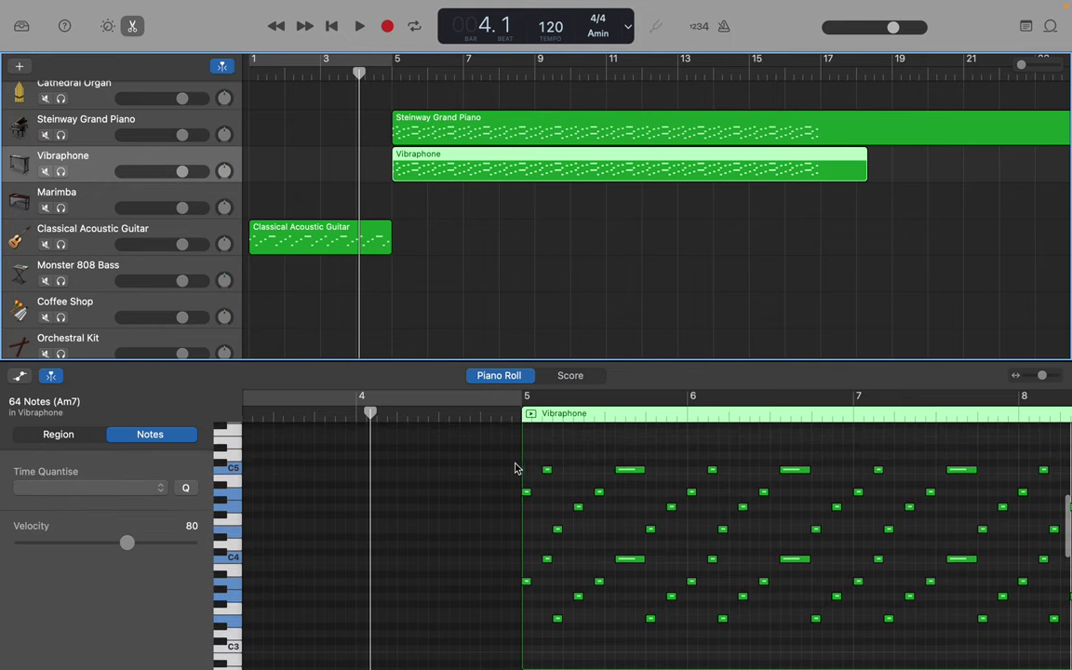
pyautogui.moveTo(527, 456); pyautogui.dragTo(928, 602)
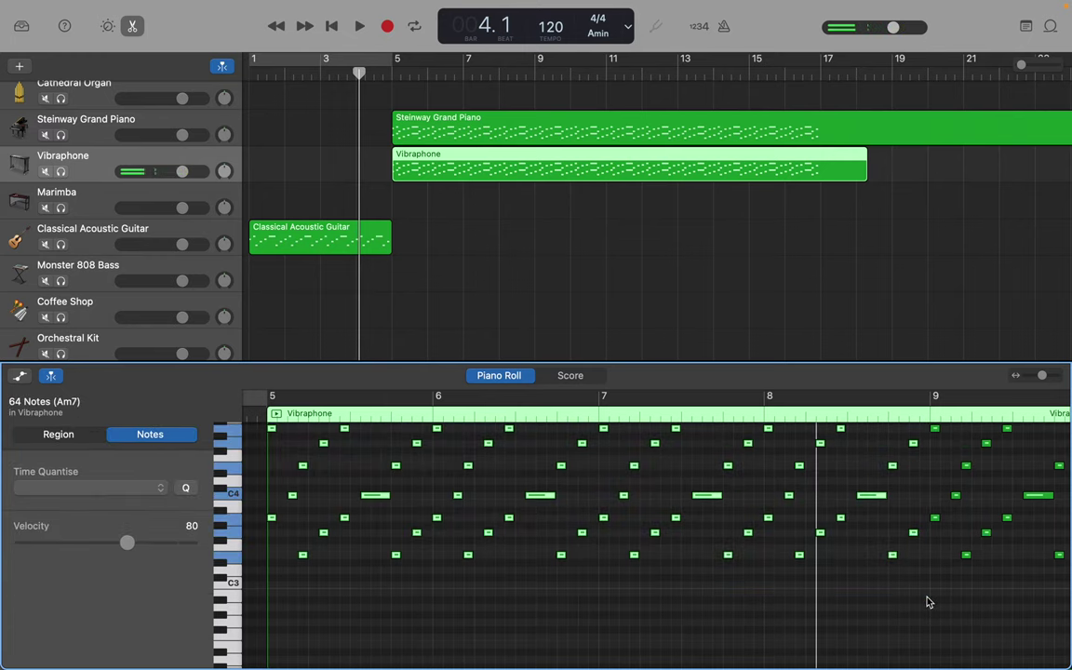
pyautogui.press('Delete')
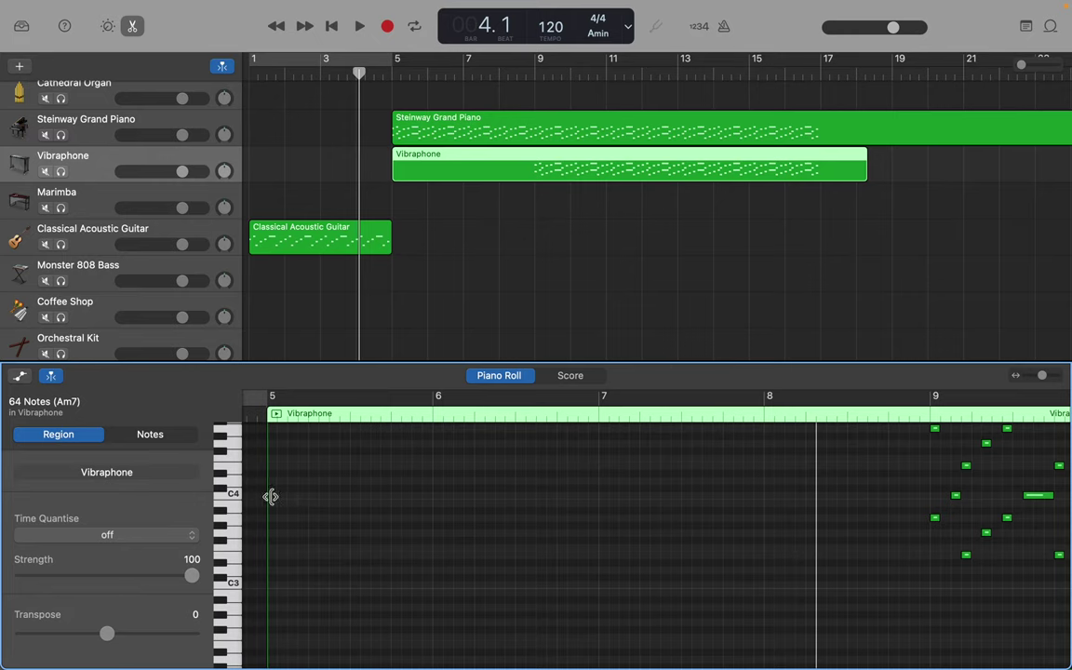
pyautogui.moveTo(271, 497); pyautogui.dragTo(929, 498)
pyautogui.hscroll(8, 928, 497)
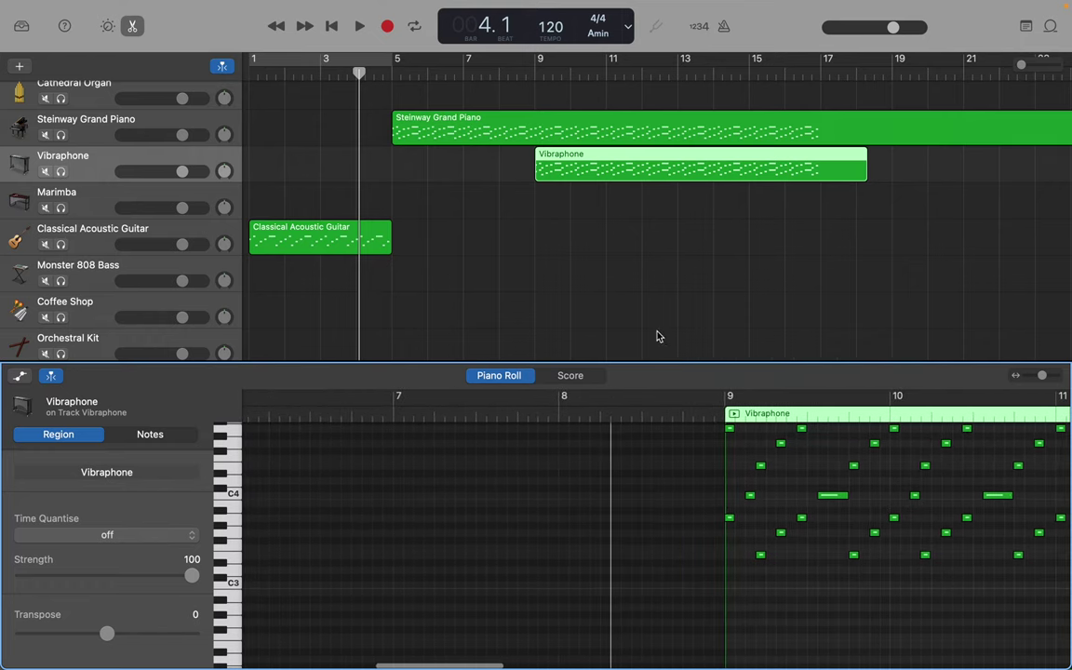
# Step: Copy the Classical Acoustic Guitar notes in bars 1 to 4 and paste them at the start of bar 5
pyautogui.click(363, 238)
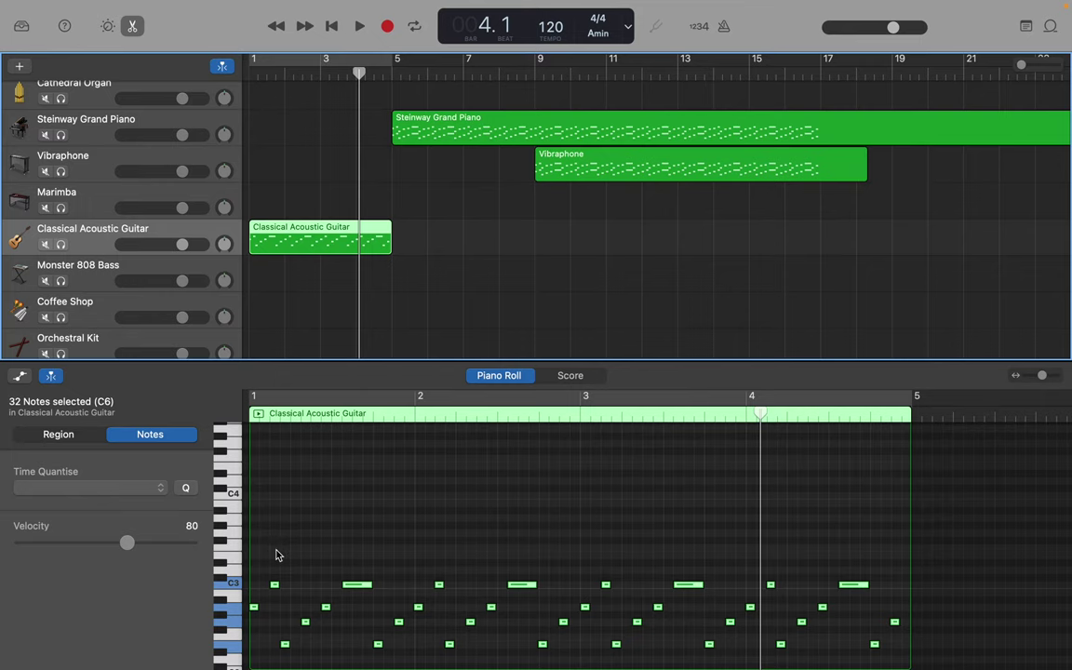
pyautogui.click(276, 555)
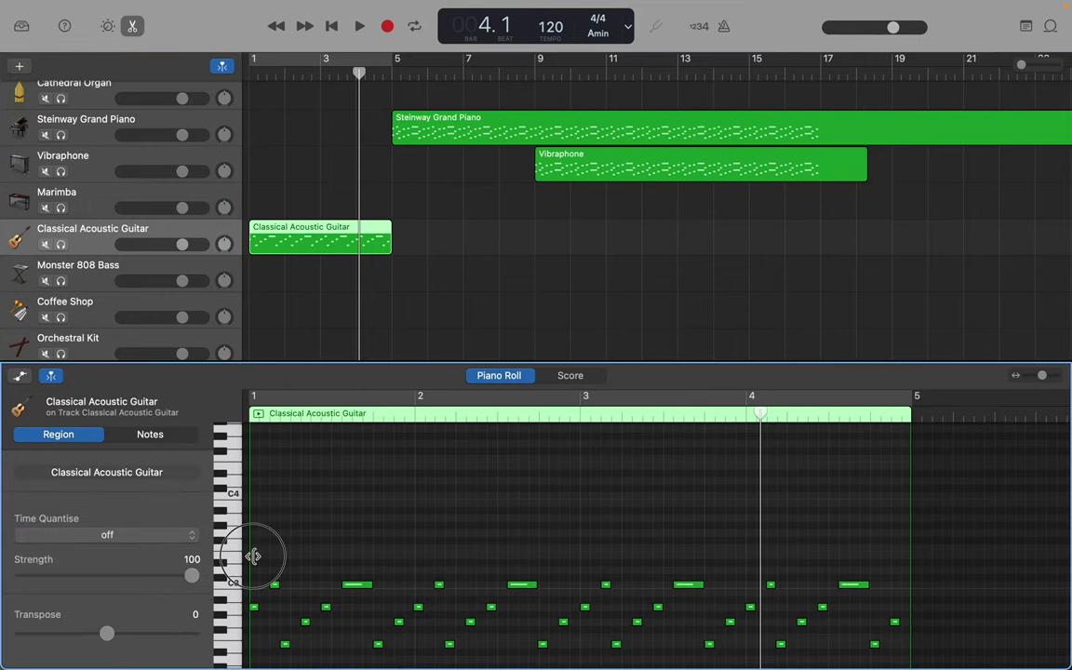
pyautogui.moveTo(257, 560); pyautogui.dragTo(899, 570)
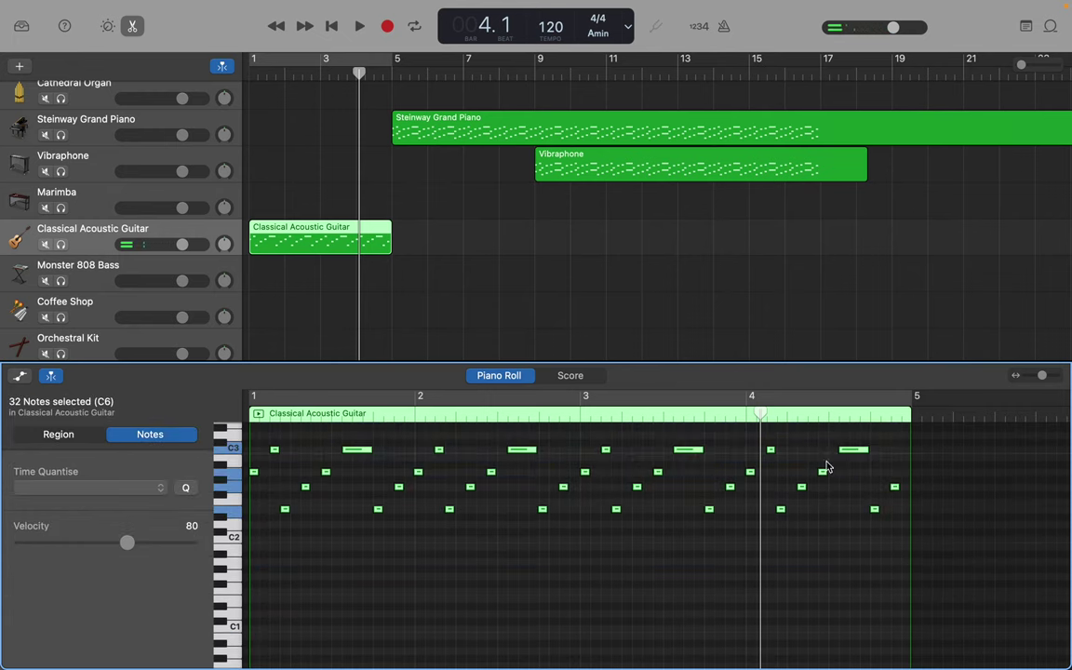
pyautogui.moveTo(761, 413); pyautogui.dragTo(911, 412)
pyautogui.press('super+c')
pyautogui.press('super+v')
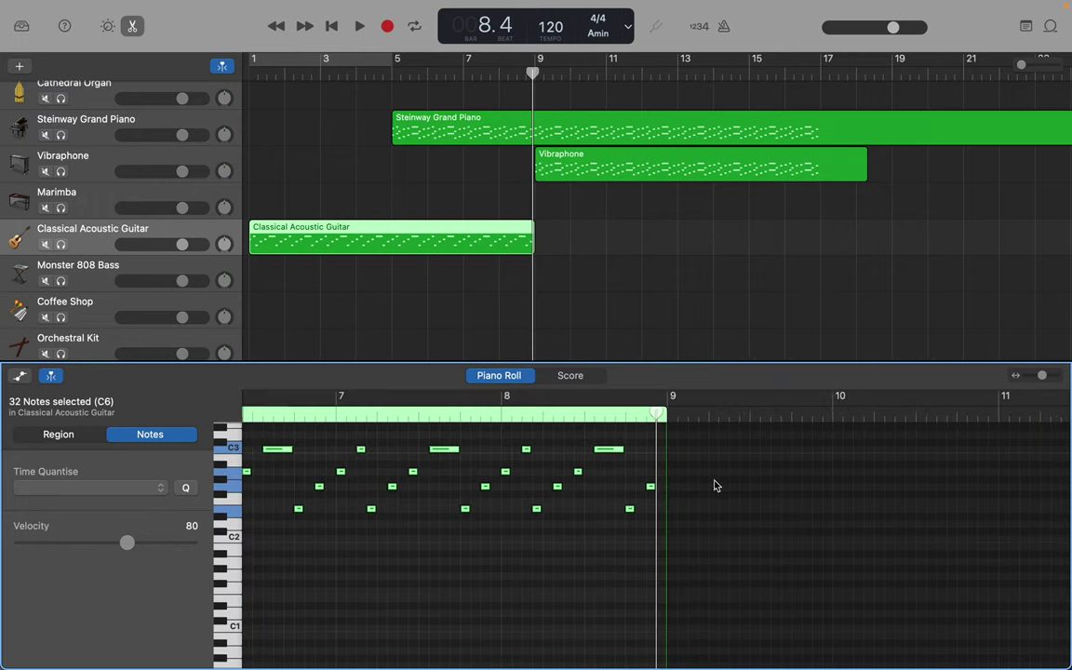
# Step: Copy the Classical Acoustic Guitar notes in bars 1 to 8 and paste them at the start of bar 9
pyautogui.moveTo(660, 533); pyautogui.dragTo(43, 527)
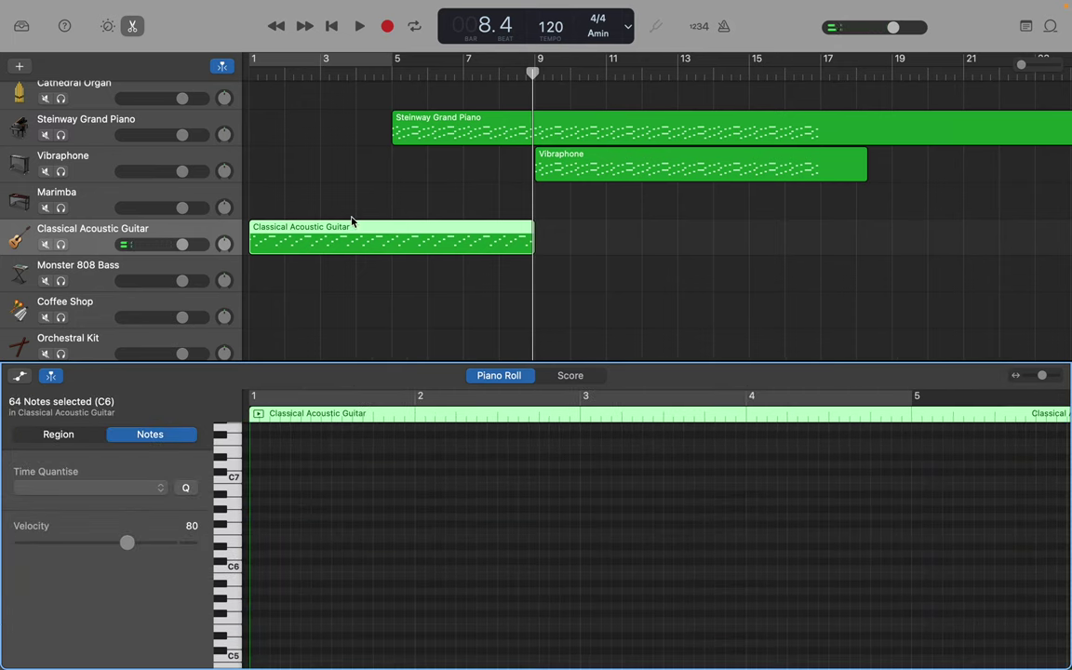
pyautogui.click(533, 72)
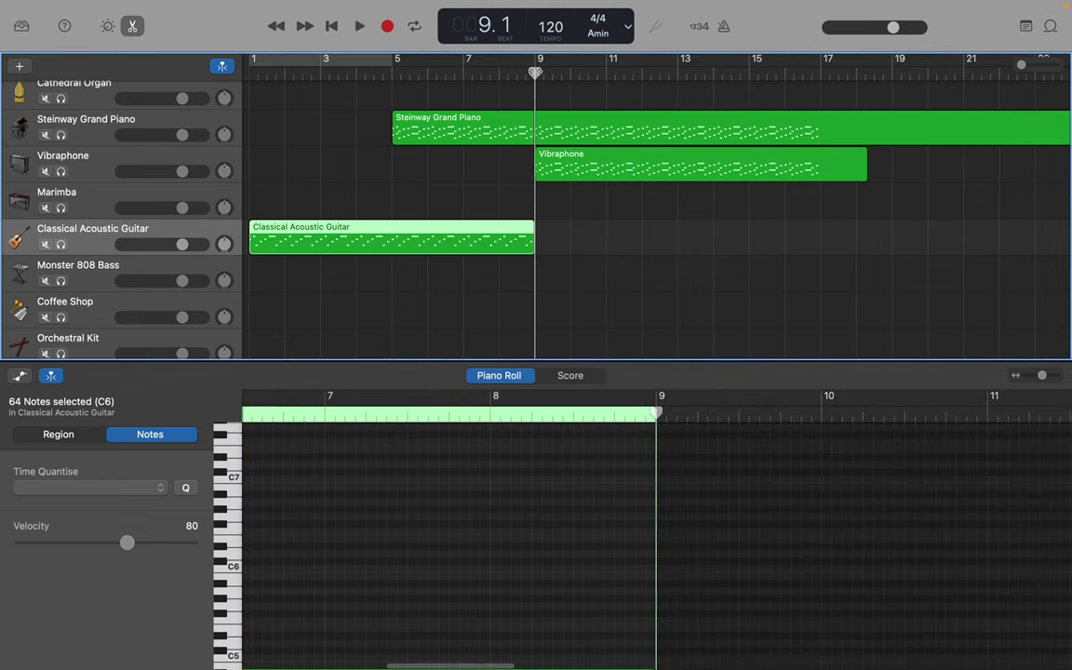
pyautogui.press('super+v')
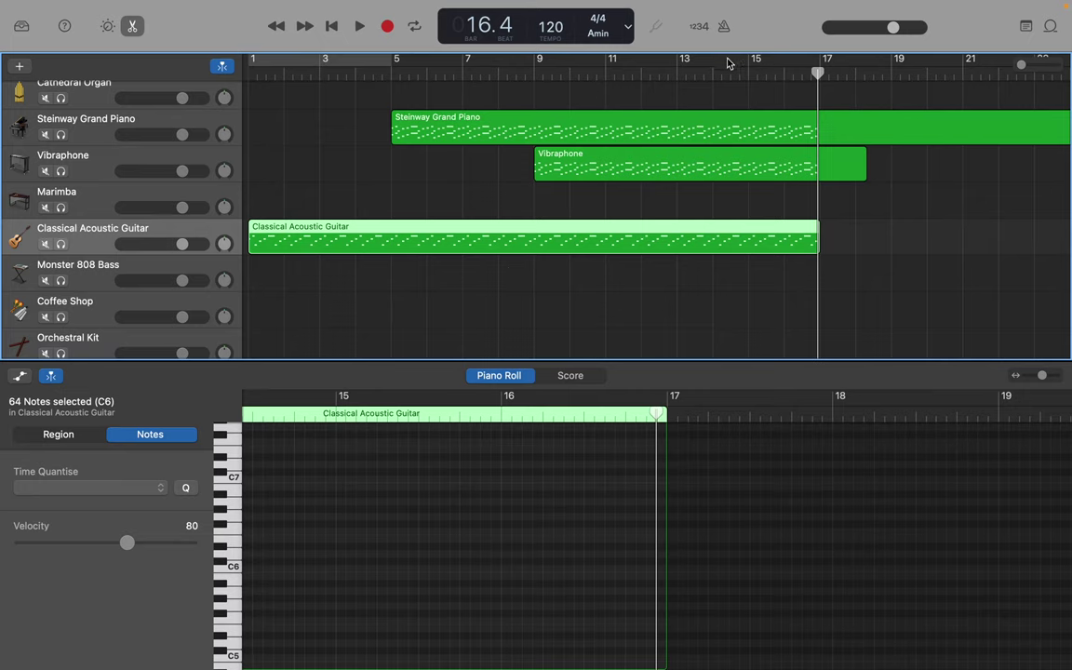
# Step: Copy the Steinway Grand Piano notes in bars 13 to 16 and paste them onto the Marimba track at bar 13
pyautogui.moveTo(818, 75); pyautogui.dragTo(676, 81)
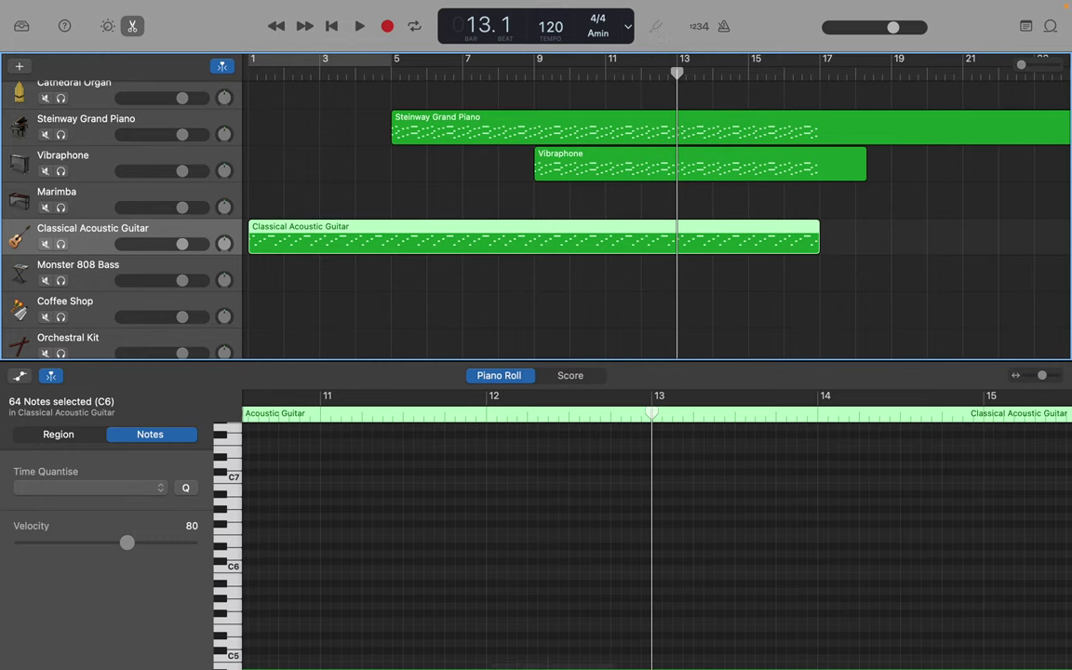
pyautogui.scroll(2, 687, 144)
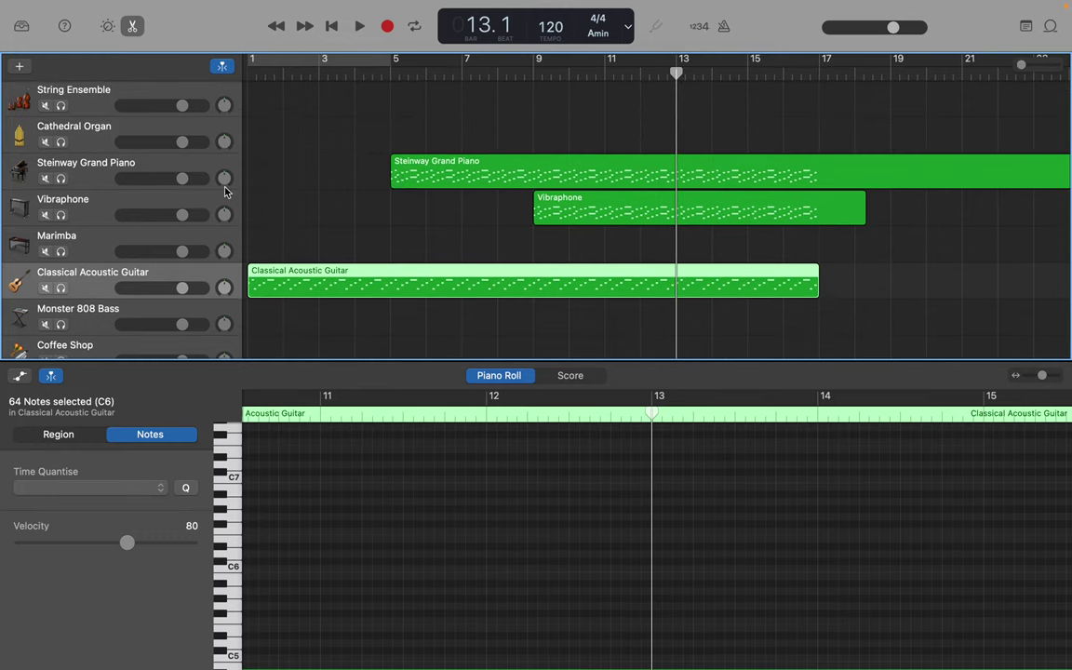
pyautogui.click(197, 172)
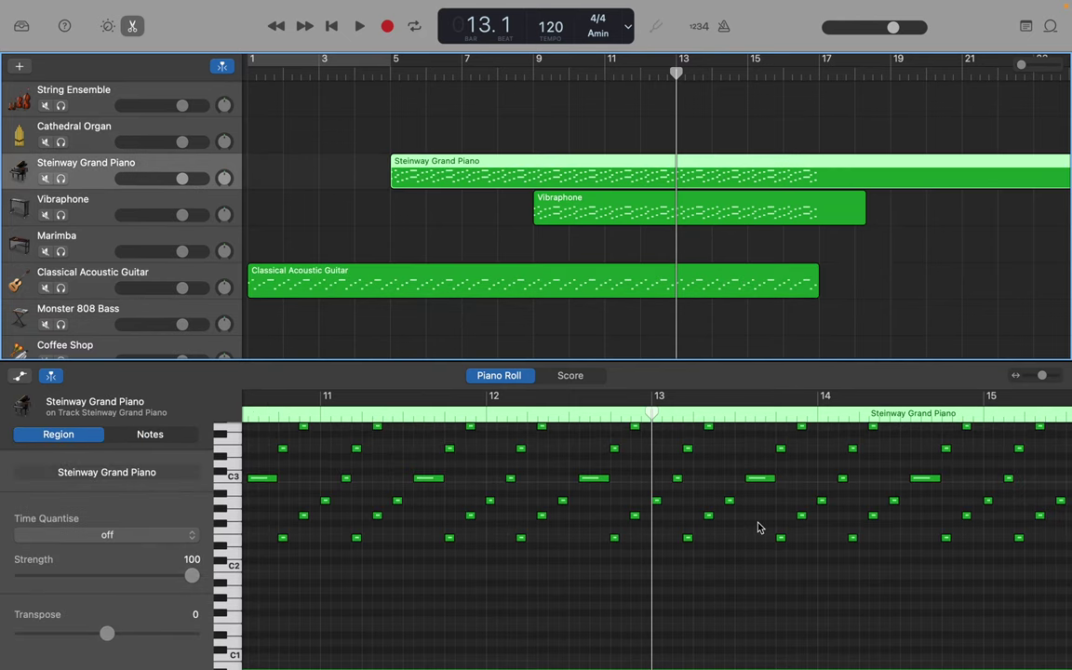
pyautogui.scroll(4, 758, 528)
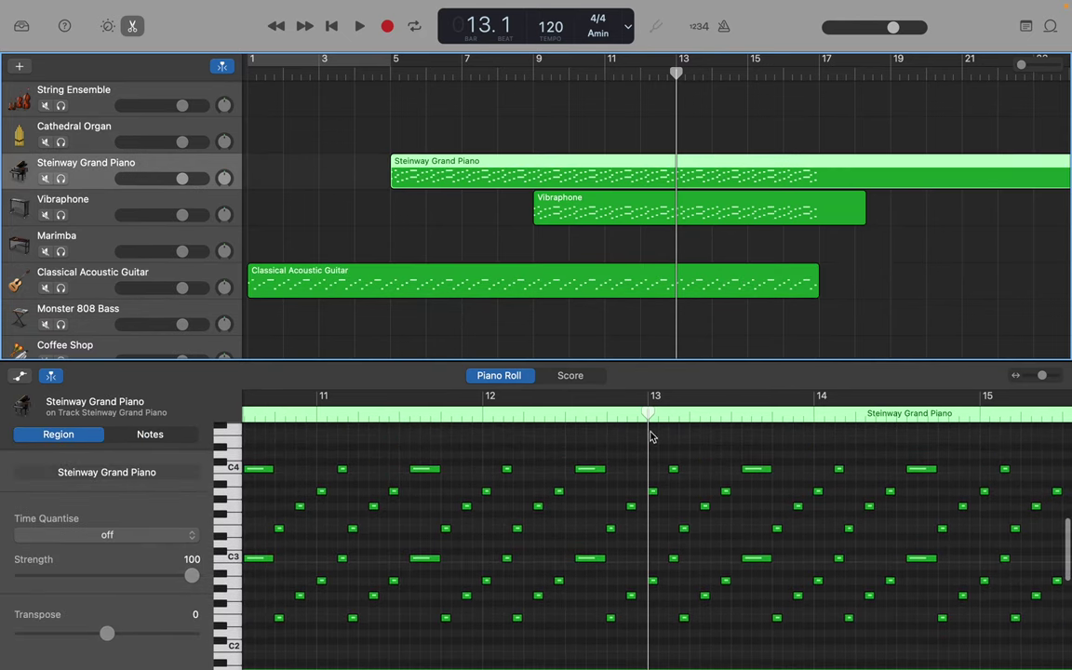
pyautogui.moveTo(655, 444); pyautogui.dragTo(900, 583)
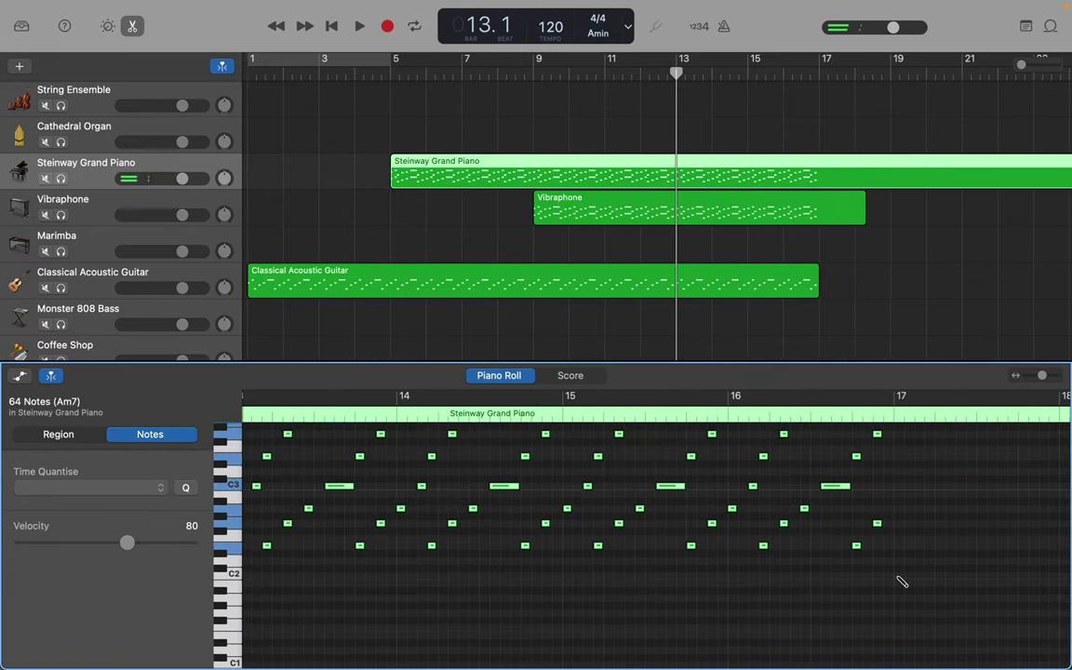
pyautogui.click(190, 243)
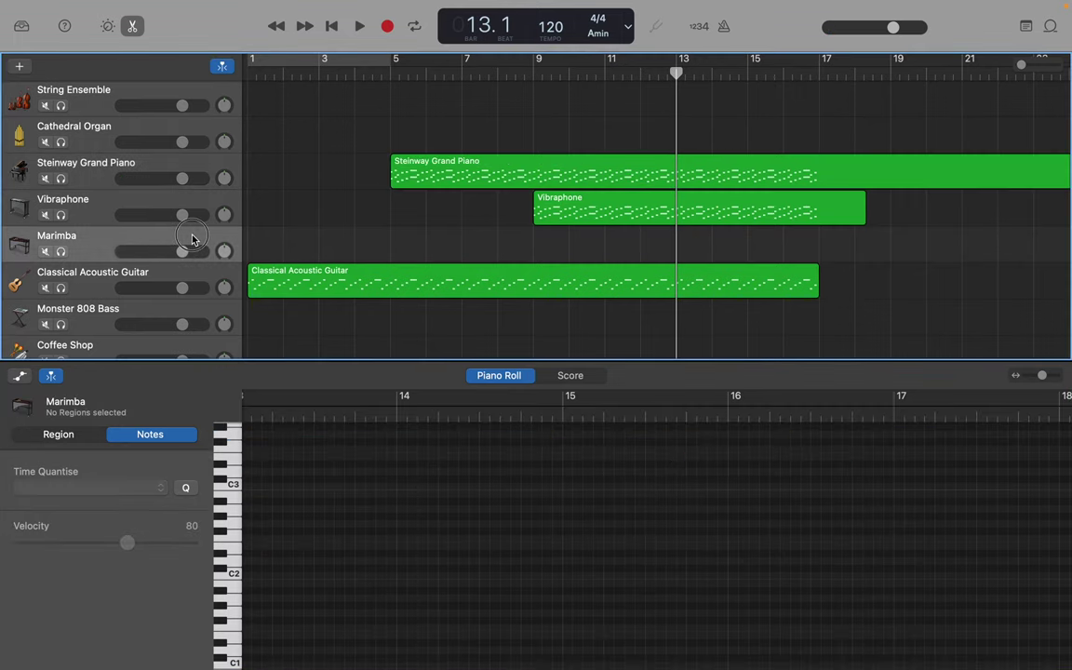
pyautogui.hscroll(-3, 460, 486)
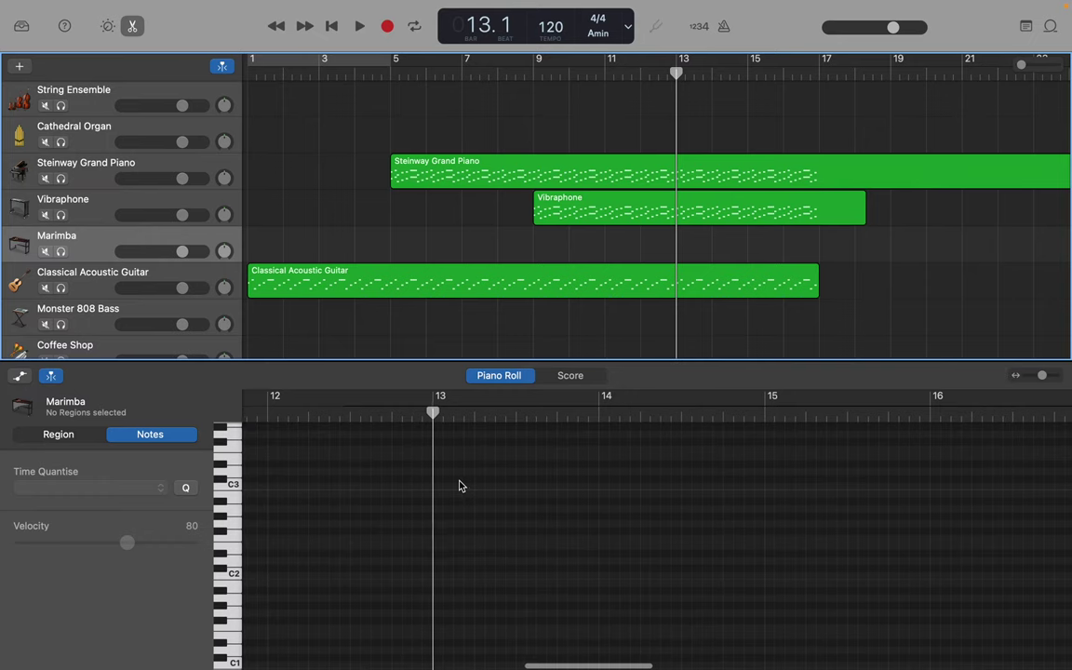
pyautogui.press('super+v')
# Step: Lower all the pasted Marimba notes by one octave, so that the first note moves to A1
pyautogui.hscroll(-5, 459, 485)
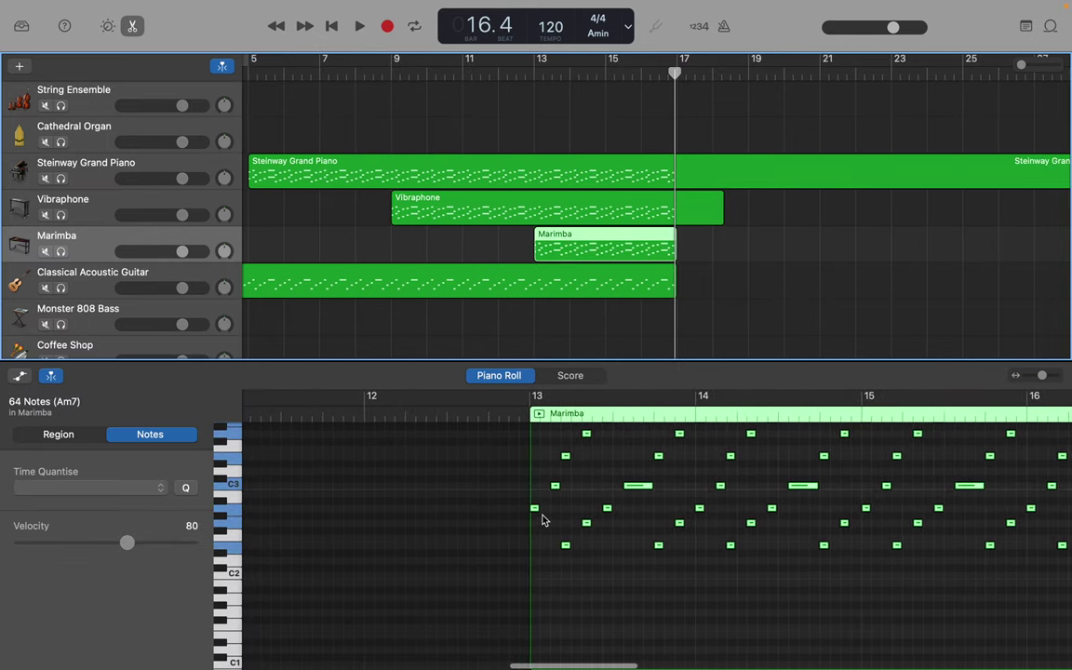
pyautogui.click(535, 510)
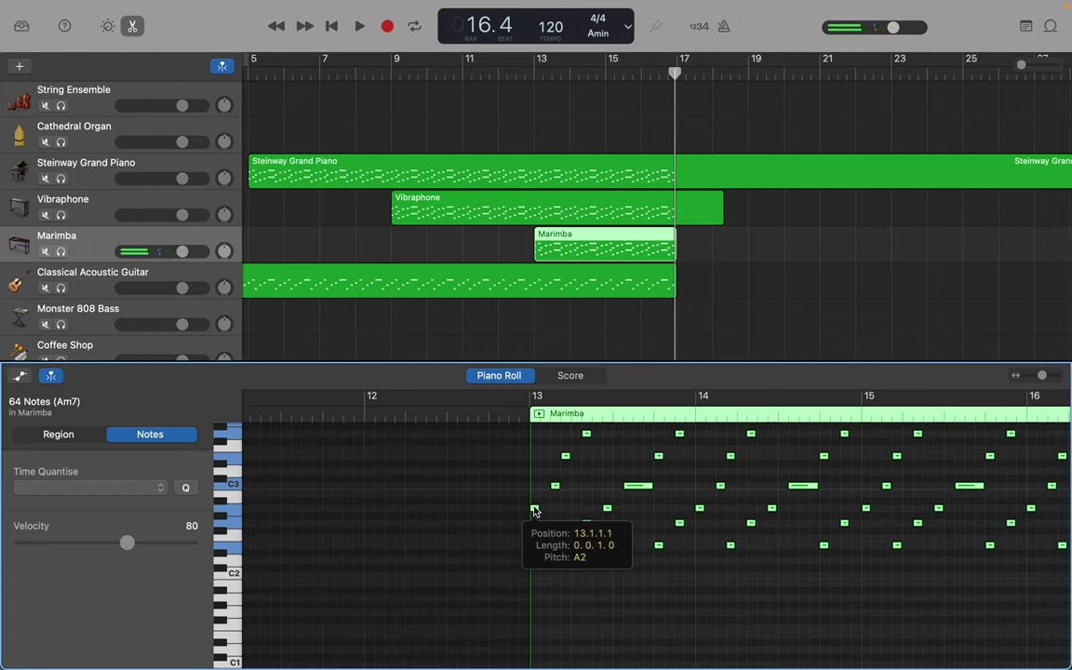
pyautogui.moveTo(535, 509); pyautogui.dragTo(535, 600)
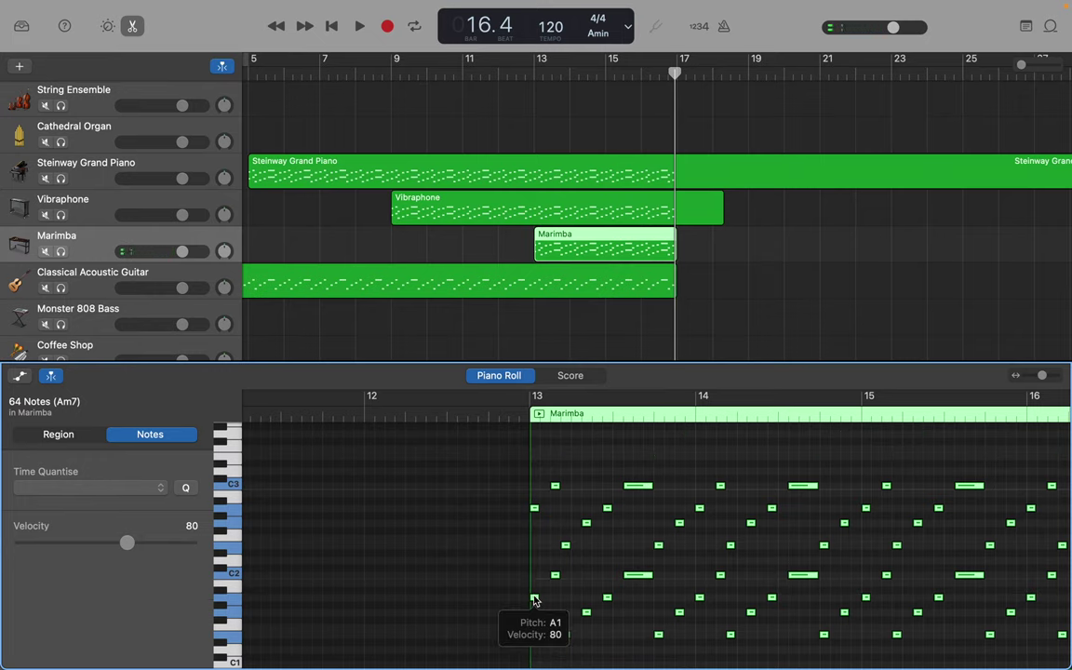
# Step: Play the arrangement from bar 1 through bar 16 to hear the Marimba with the other instruments
pyautogui.press('Return')
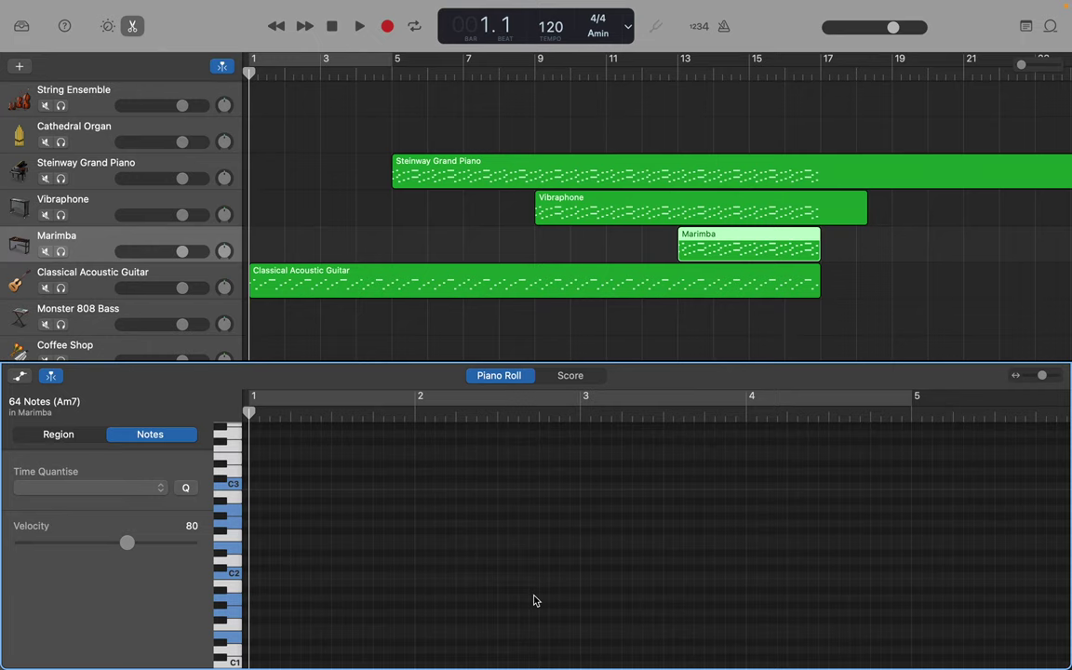
pyautogui.press('space')
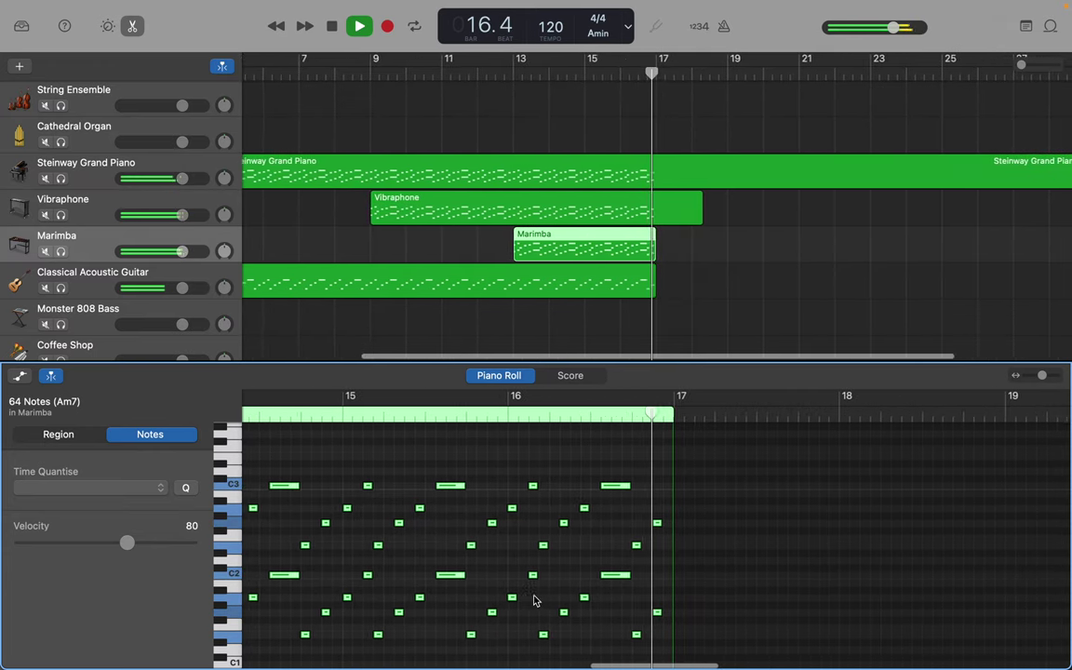
pyautogui.press('space')
# Step: Extend the start of the Marimba region back to bar 5
pyautogui.hscroll(-8, 535, 600)
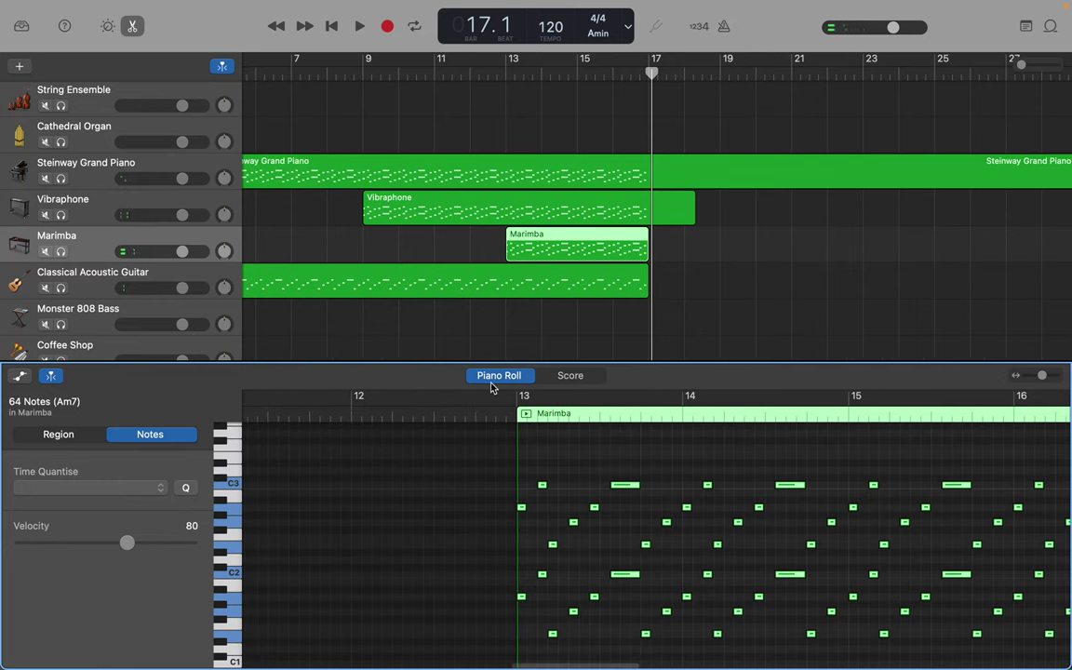
pyautogui.hscroll(-5, 480, 332)
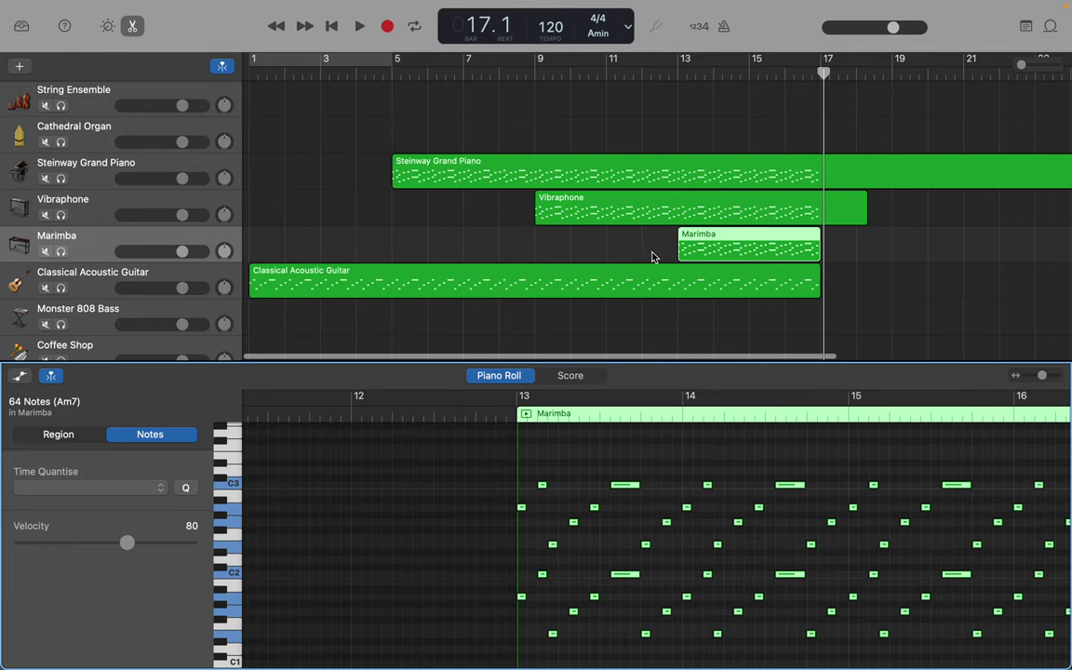
pyautogui.moveTo(680, 247); pyautogui.dragTo(394, 251)
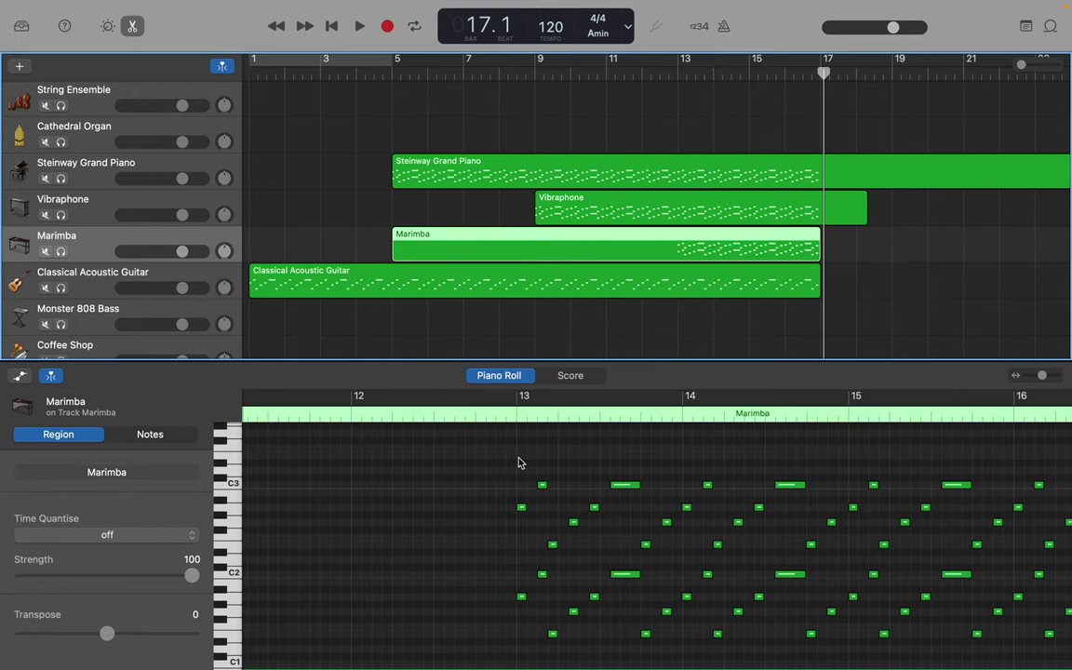
# Step: Copy the Marimba notes in bars 13 to 16 and paste them at bar 5 and again at bar 9
pyautogui.moveTo(518, 462); pyautogui.dragTo(1058, 555)
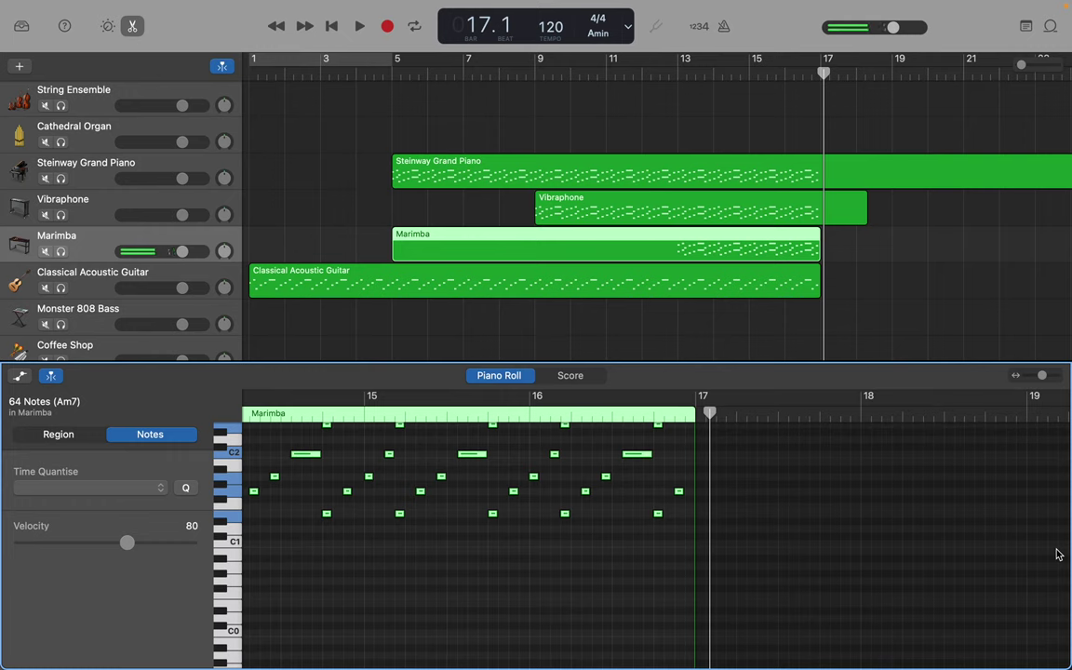
pyautogui.hscroll(-5, 1057, 554)
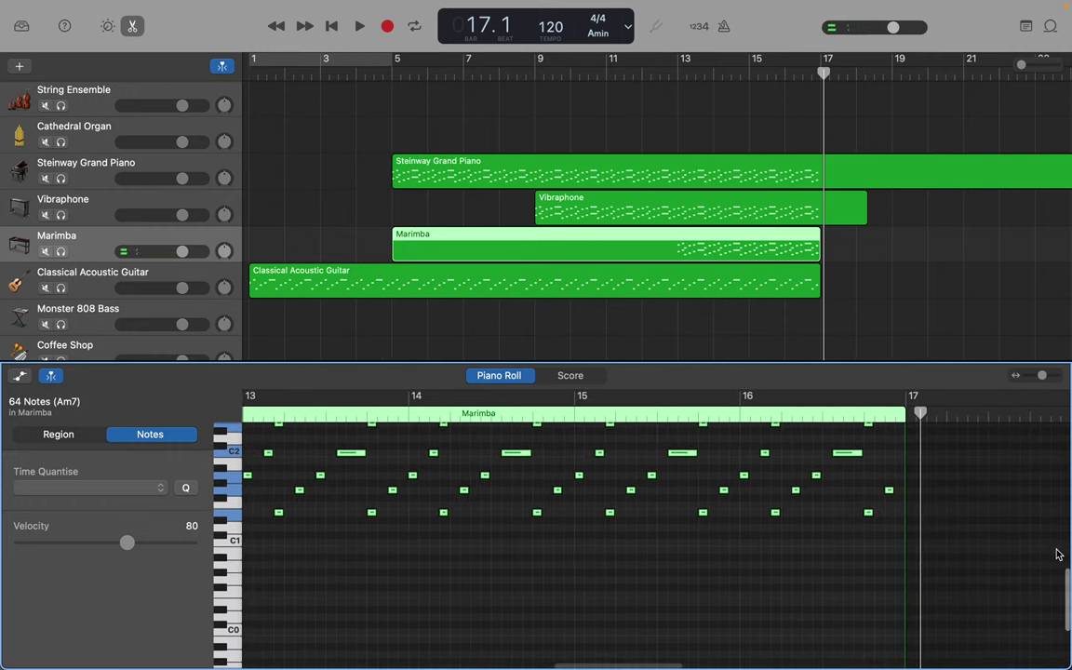
pyautogui.moveTo(920, 412)
pyautogui.mouseDown()
pyautogui.moveTo(277, 402)
pyautogui.moveTo(14, 375)
pyautogui.moveTo(33, 362)
pyautogui.moveTo(478, 407)
pyautogui.moveTo(873, 406)
pyautogui.moveTo(910, 396)
pyautogui.mouseUp()
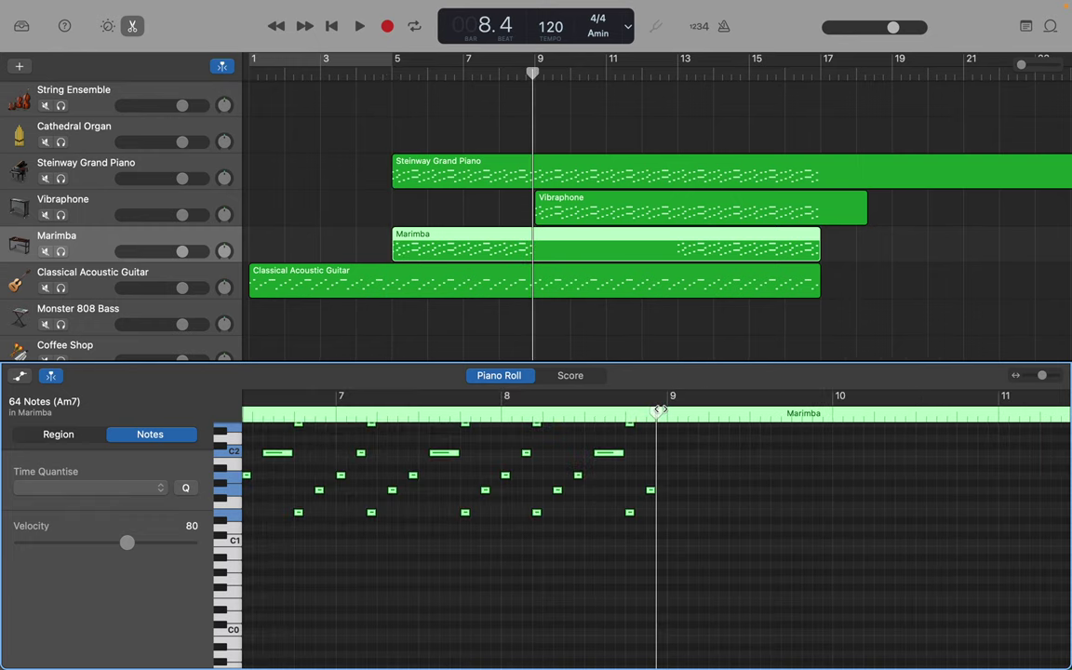
pyautogui.moveTo(660, 410); pyautogui.dragTo(666, 411)
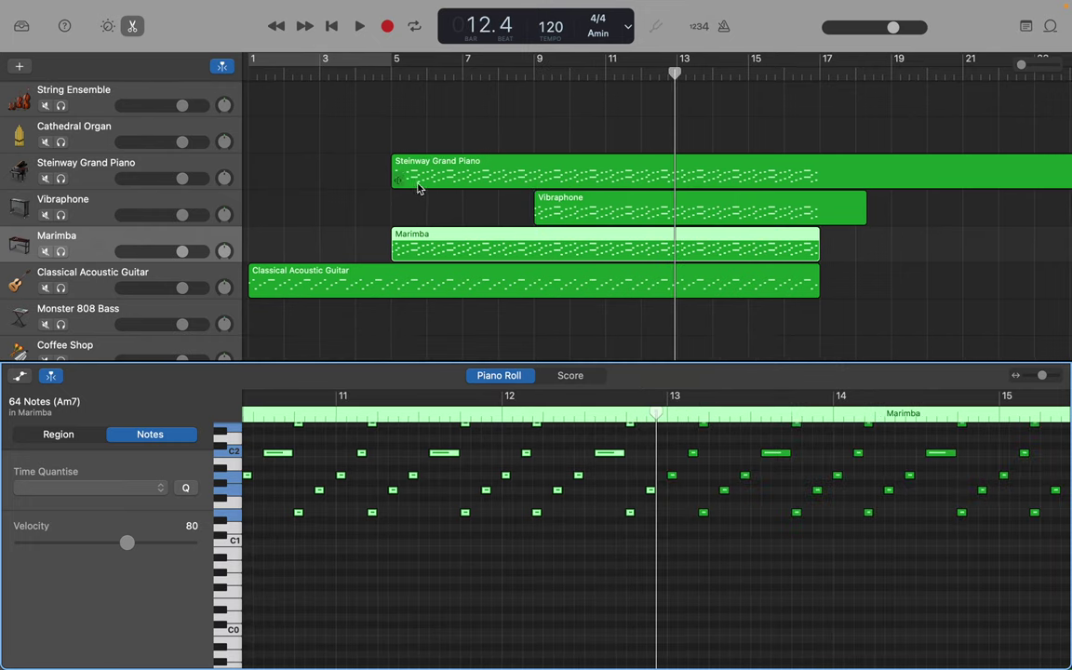
# Step: Delete the Steinway Grand Piano notes in bars 5 to 8 and trim the region's start to bar 9
pyautogui.click(409, 177)
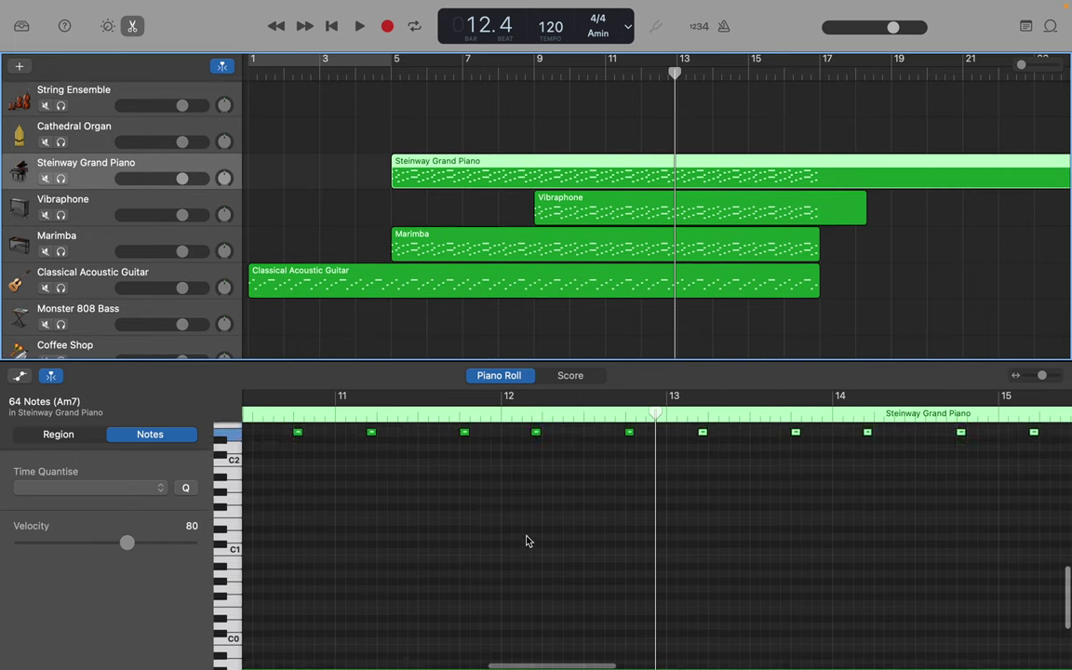
pyautogui.scroll(5, 526, 540)
pyautogui.hscroll(-5, 527, 540)
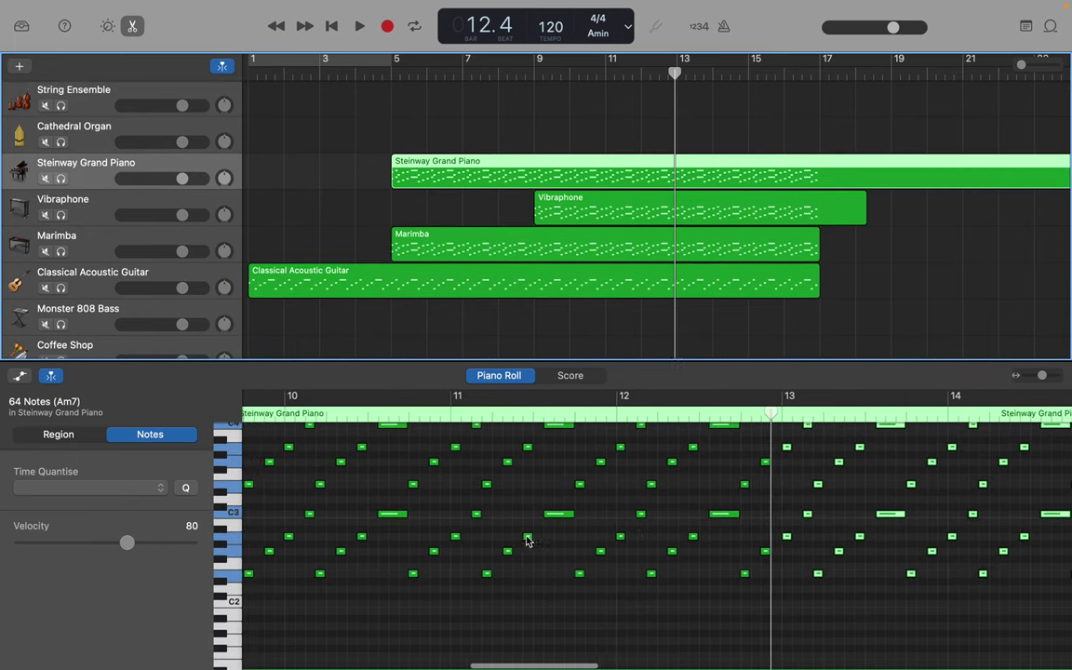
pyautogui.scroll(2, 527, 540)
pyautogui.hscroll(-5, 527, 540)
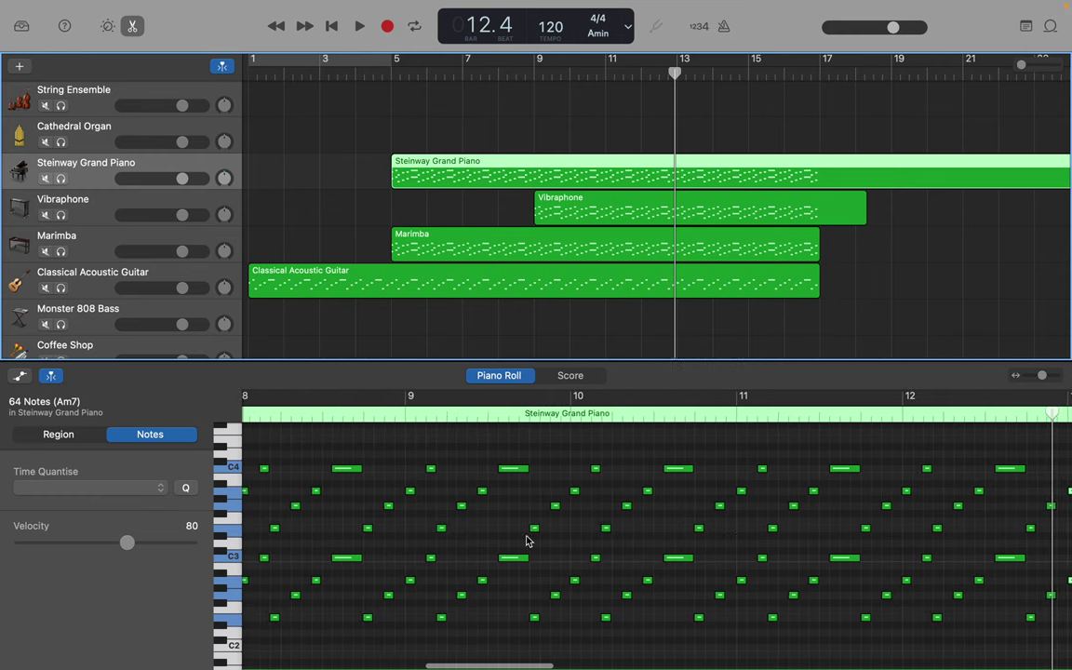
pyautogui.hscroll(-1, 526, 541)
pyautogui.scroll(-1, 526, 540)
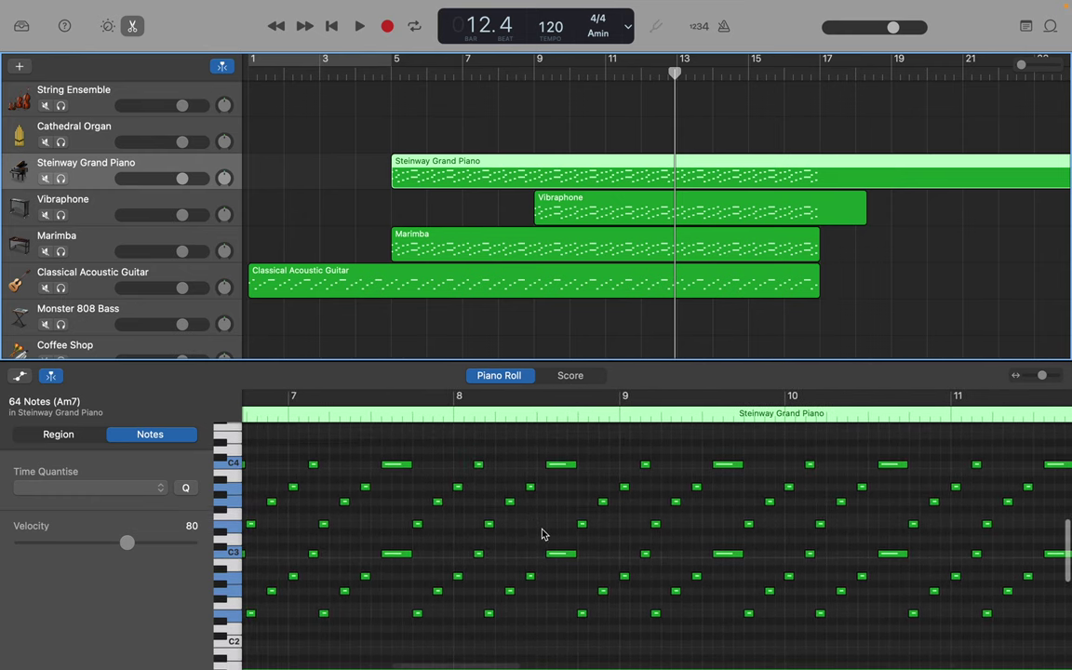
pyautogui.moveTo(612, 456); pyautogui.dragTo(174, 580)
pyautogui.press('Delete')
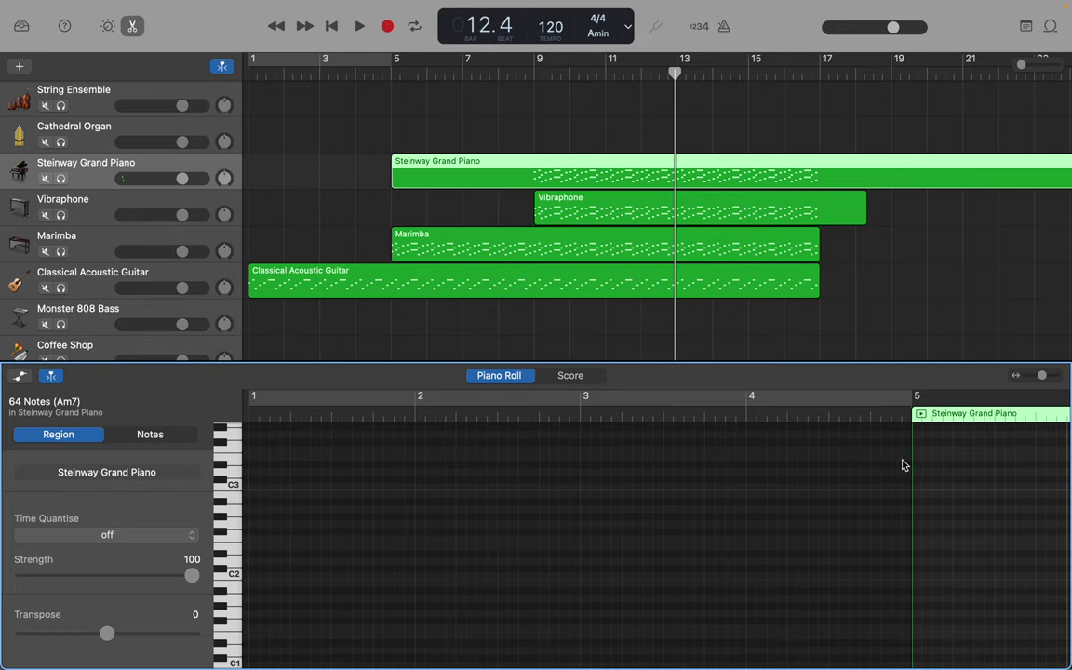
pyautogui.moveTo(909, 460); pyautogui.dragTo(744, 416)
# Step: Delete the Vibraphone notes in bars 9 to 12 and trim the region's start to bar 13
pyautogui.click(570, 214)
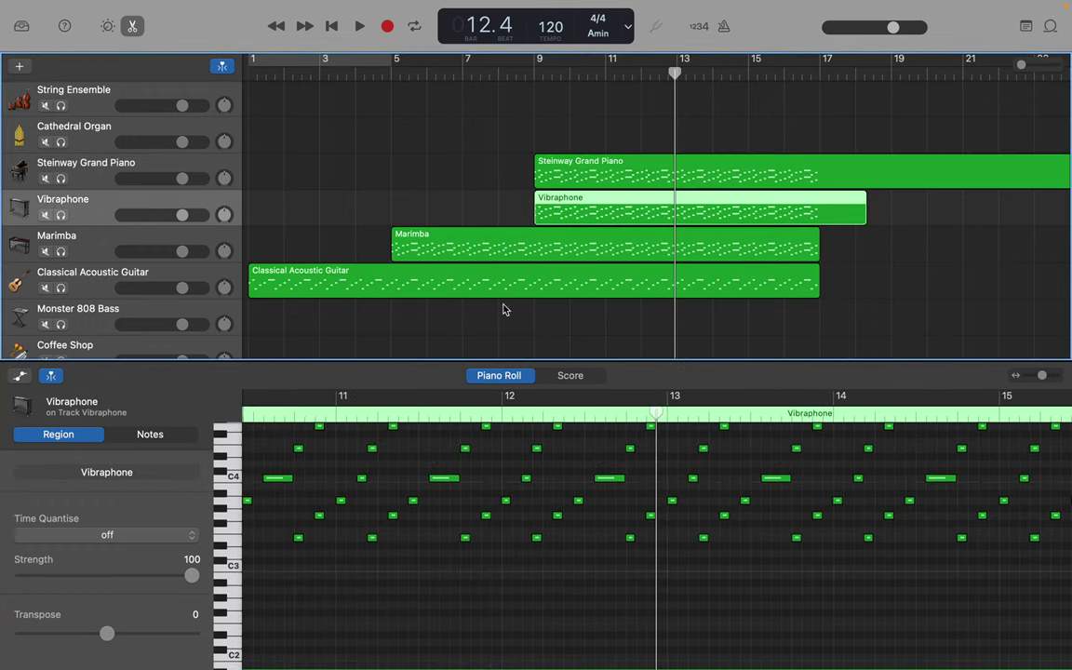
pyautogui.press('e')
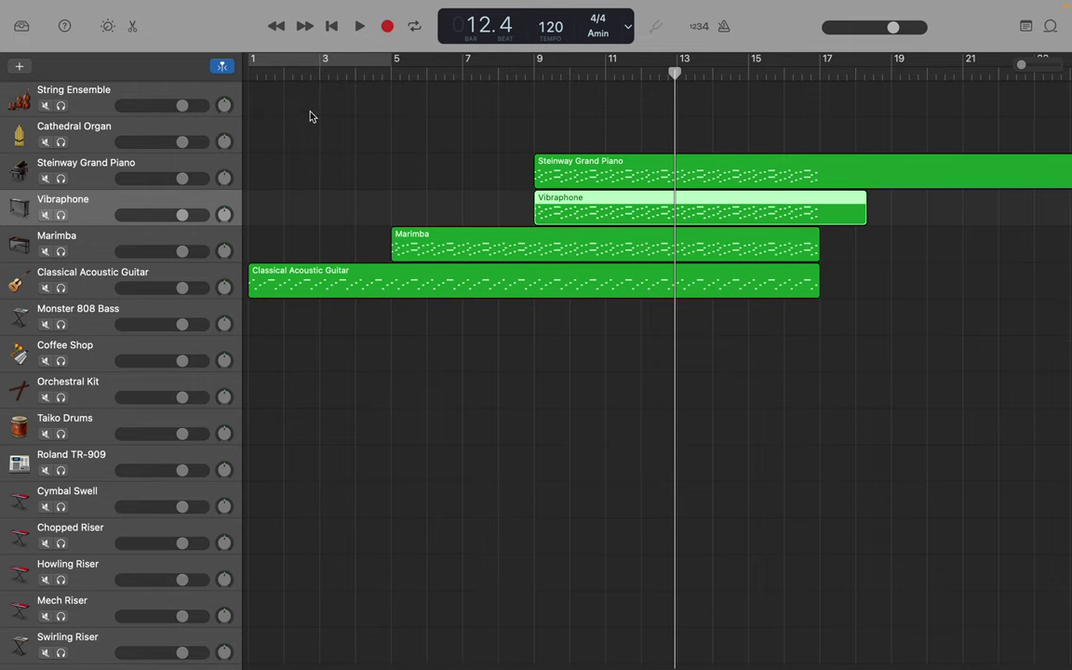
pyautogui.click(135, 33)
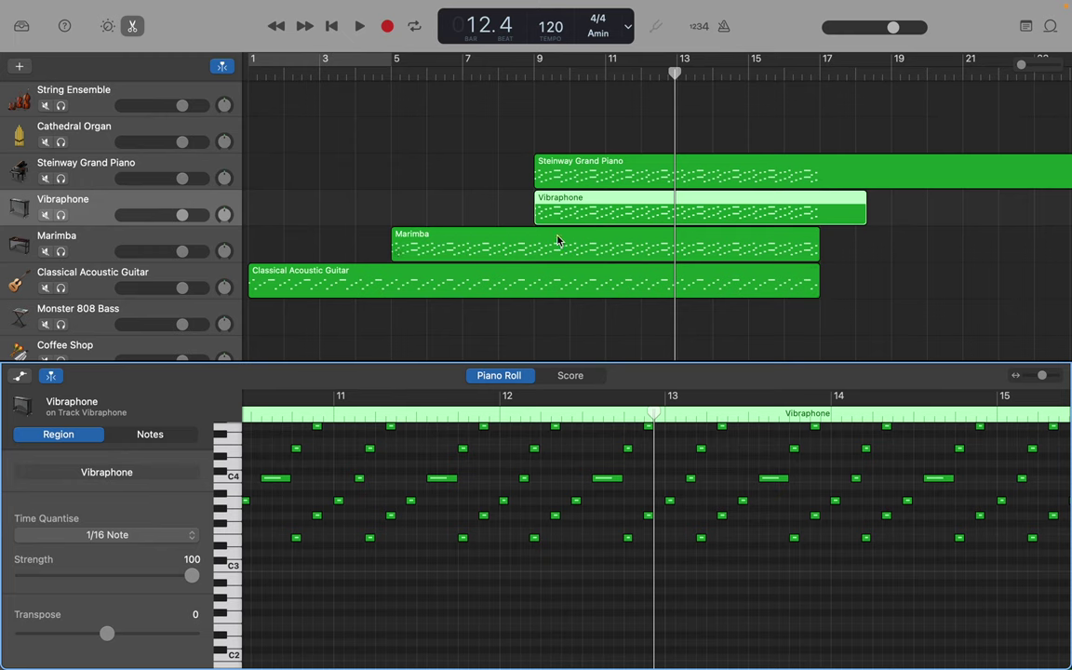
pyautogui.scroll(3, 609, 532)
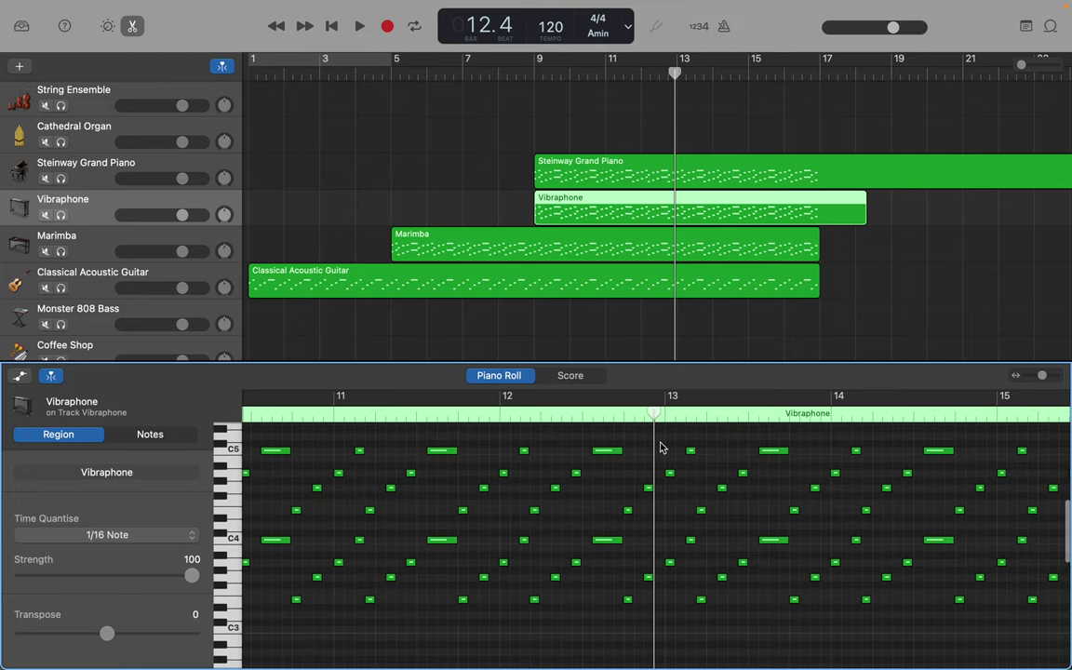
pyautogui.moveTo(659, 444); pyautogui.dragTo(265, 628)
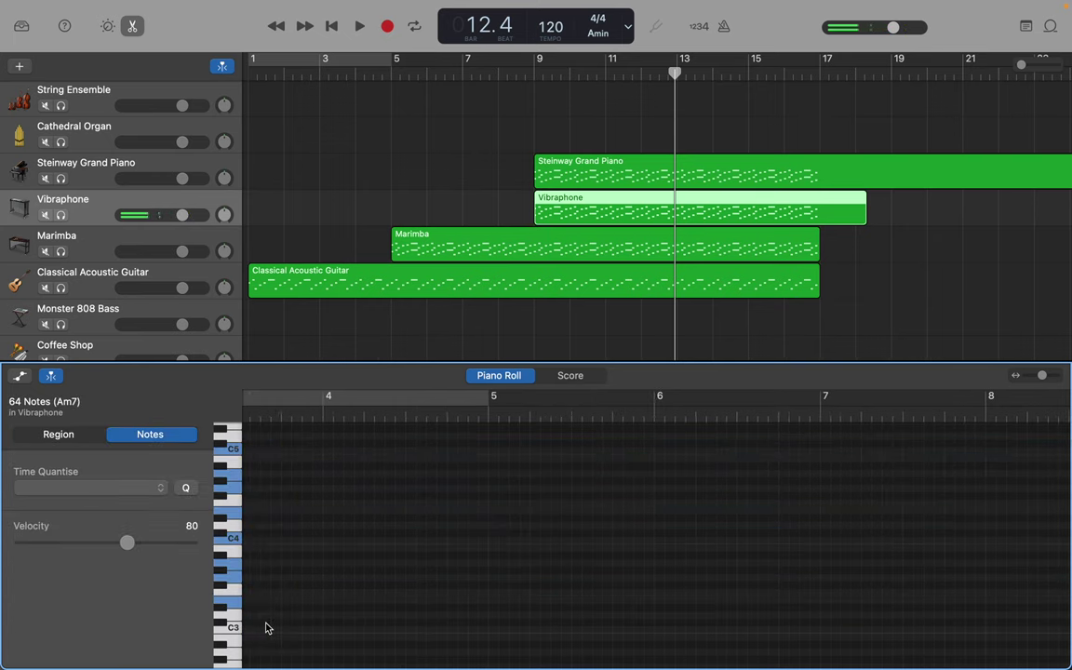
pyautogui.press('Delete')
pyautogui.hscroll(10, 672, 609)
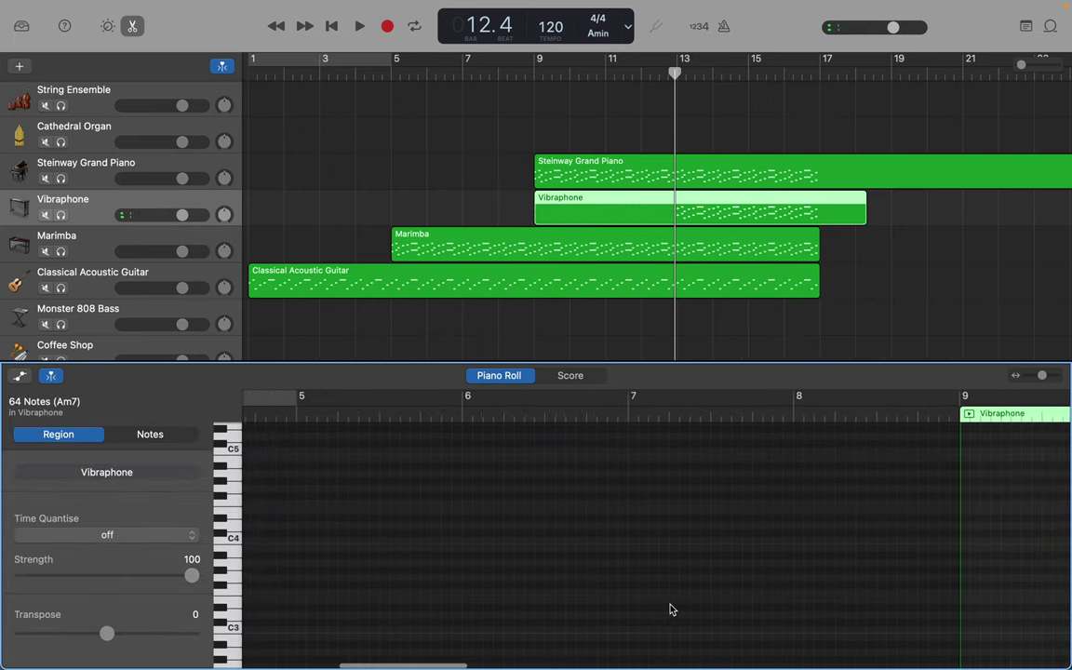
pyautogui.moveTo(605, 558); pyautogui.dragTo(1003, 564)
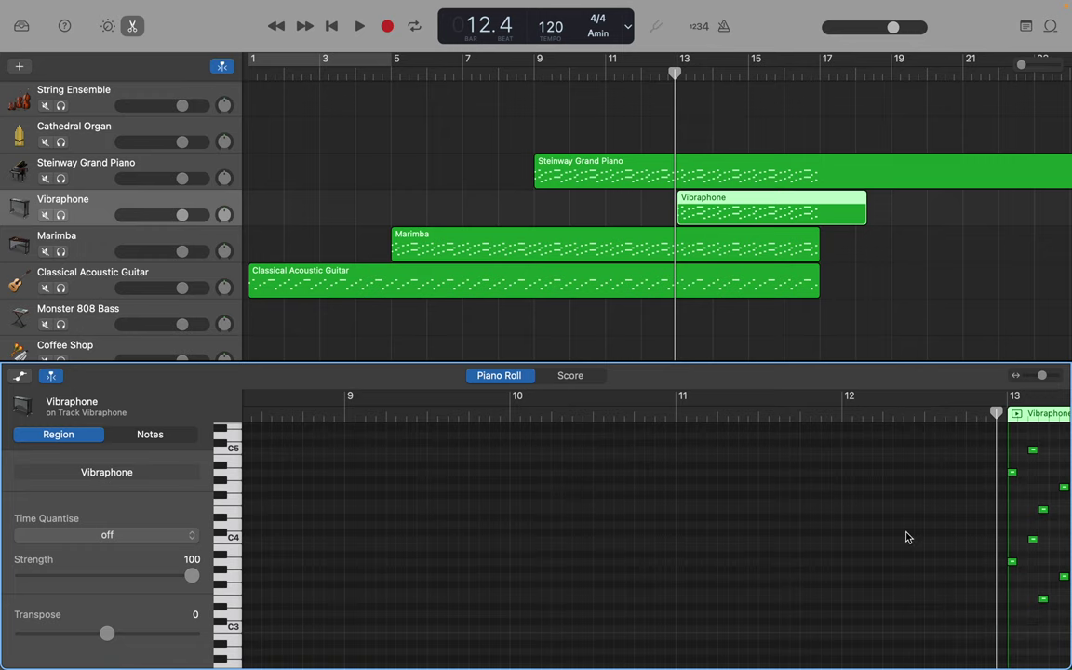
# Step: Play the rearranged entries from bar 1 through bar 16, then review the whole arrangement
pyautogui.press('Return')
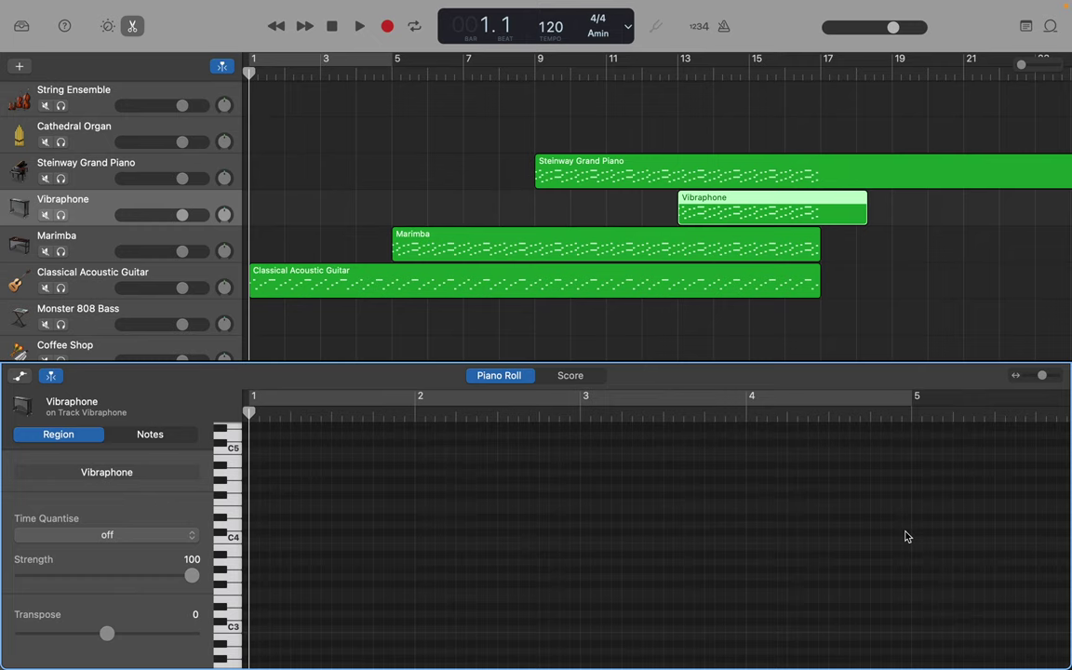
pyautogui.press('space')
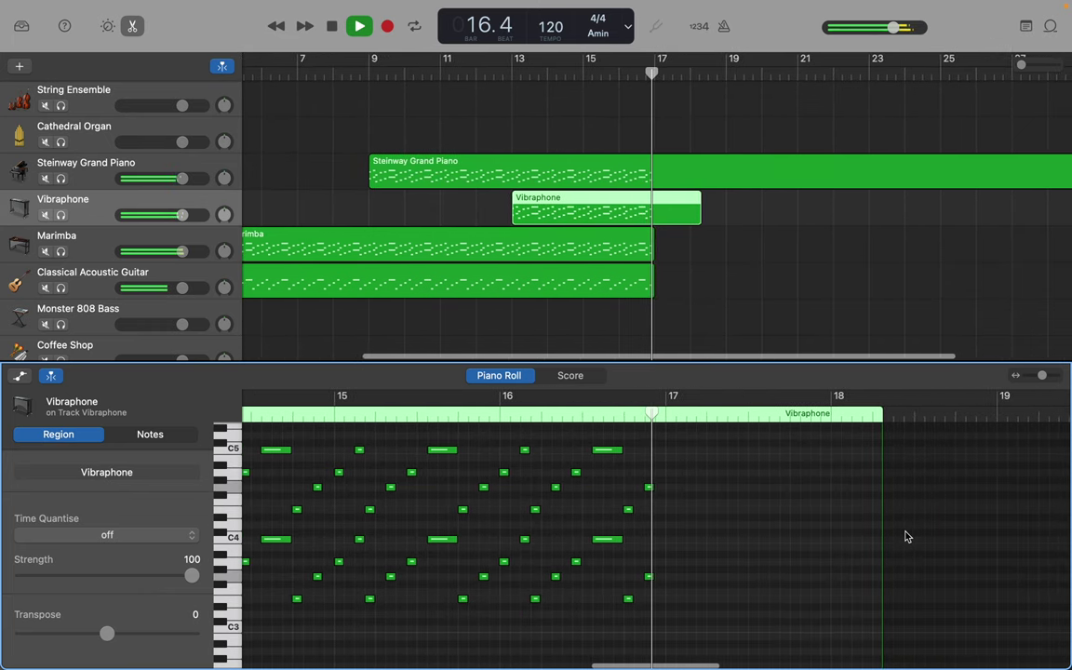
pyautogui.press('space')
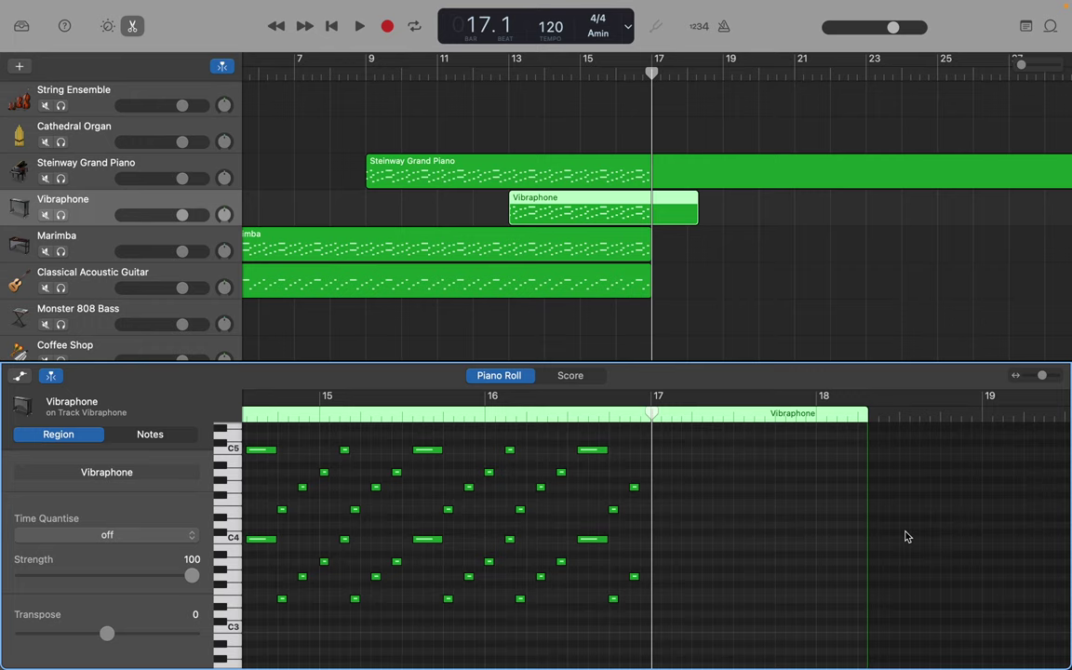
pyautogui.hscroll(-15, 907, 537)
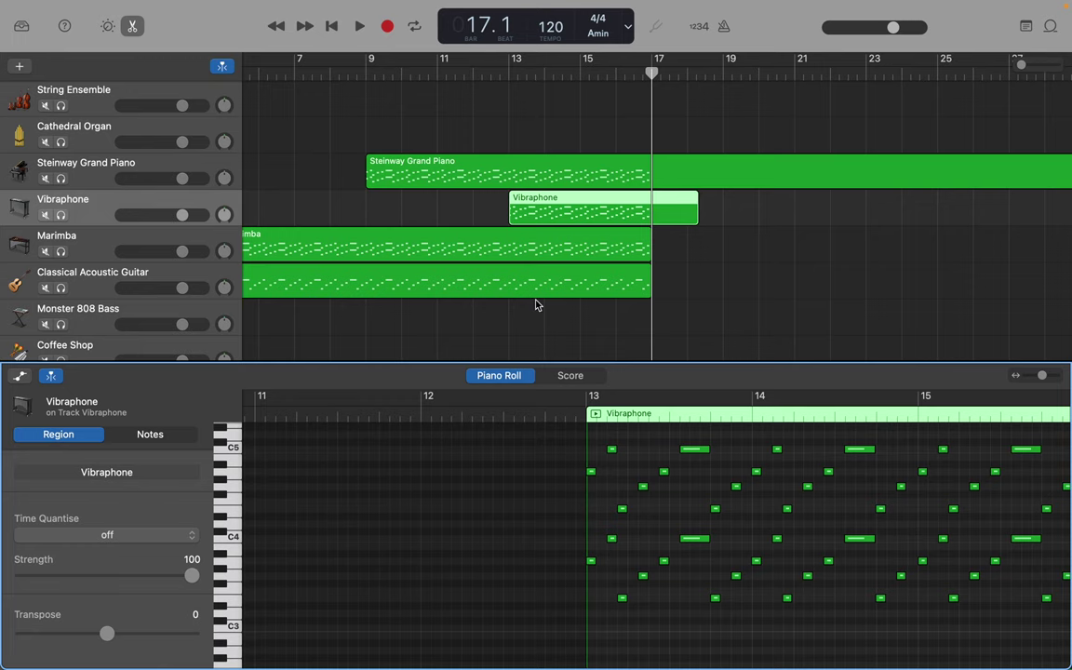
pyautogui.hscroll(-10, 531, 332)
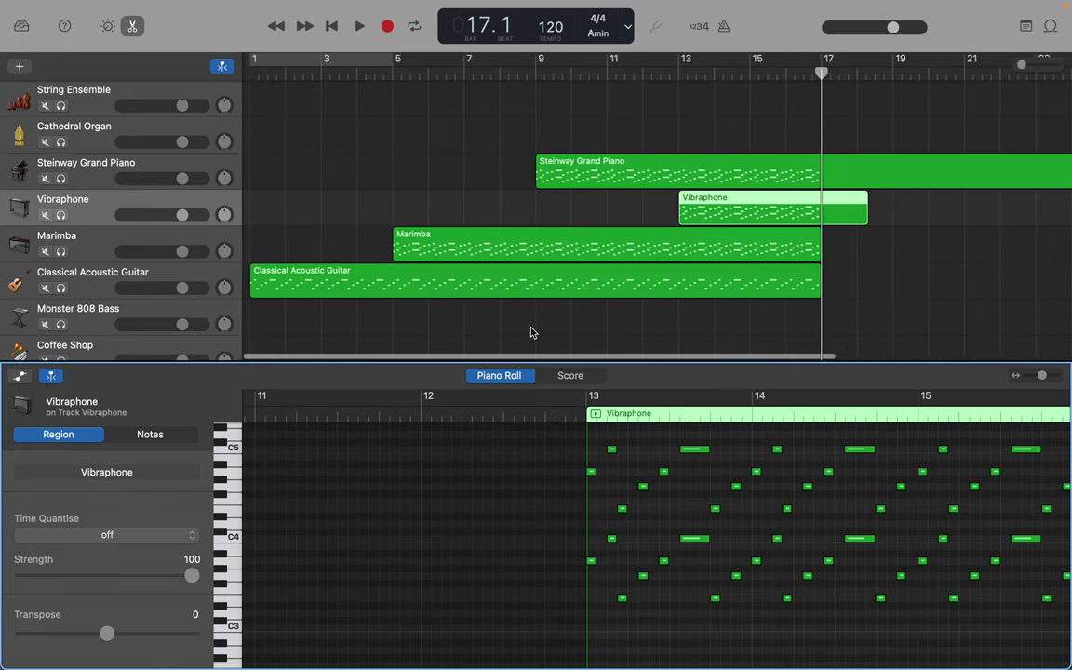